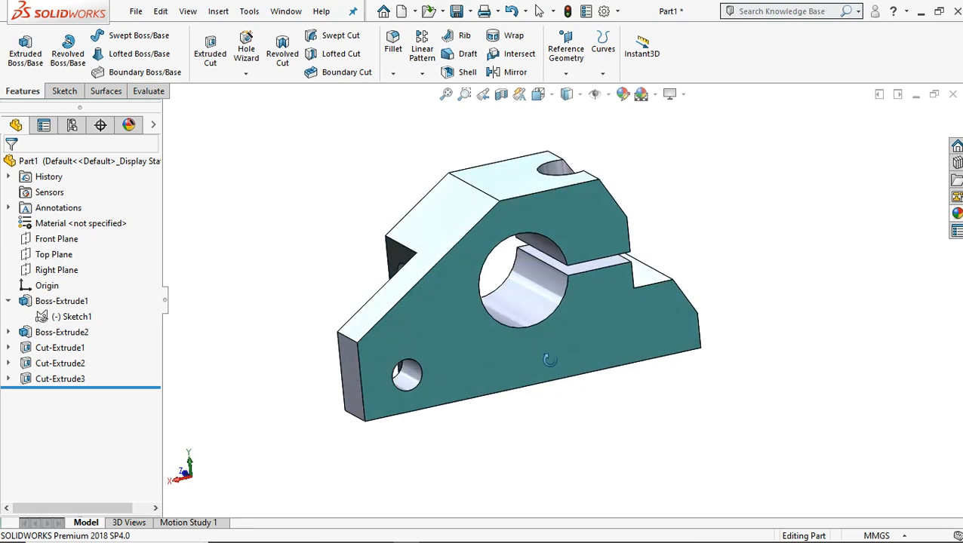
pyautogui.moveTo(724, 330); pyautogui.dragTo(519, 419, button='middle')
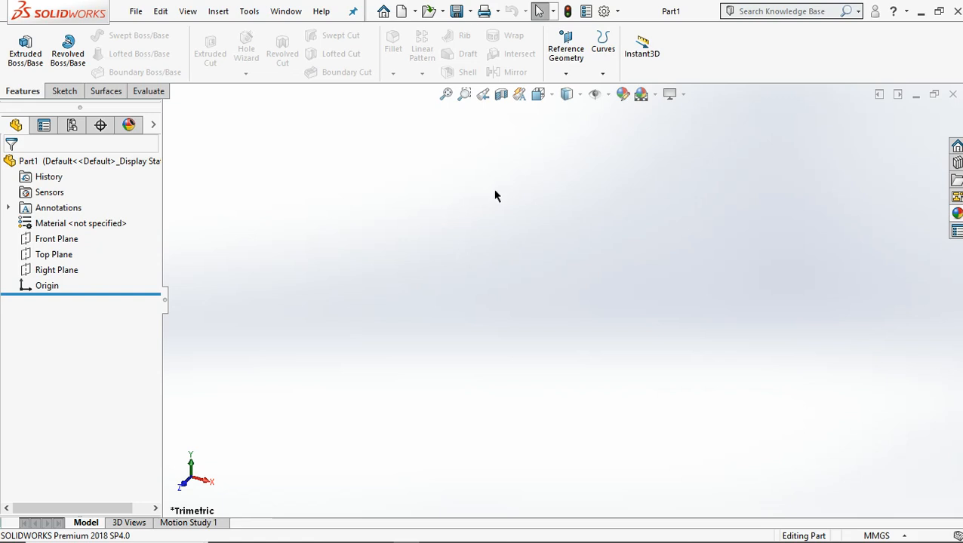
# - Start a sketch on the Front Plane and draw a circle centred on the origin with a radius of about 58.7 mm
pyautogui.click(72, 242)
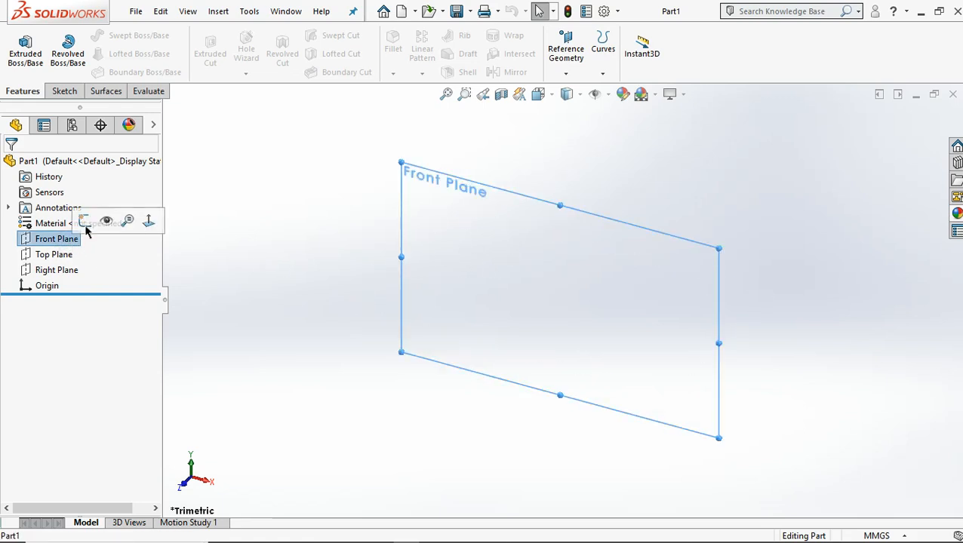
pyautogui.click(85, 222)
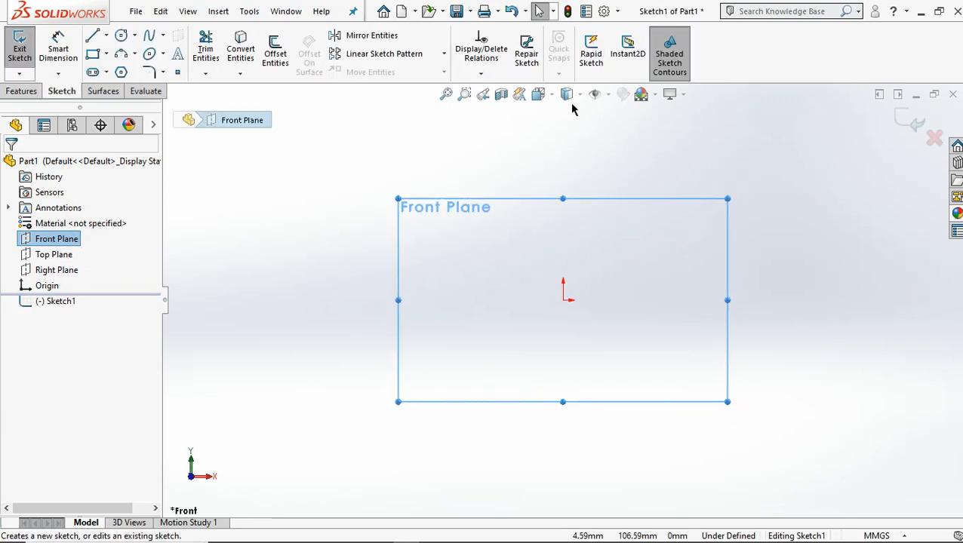
pyautogui.click(121, 39)
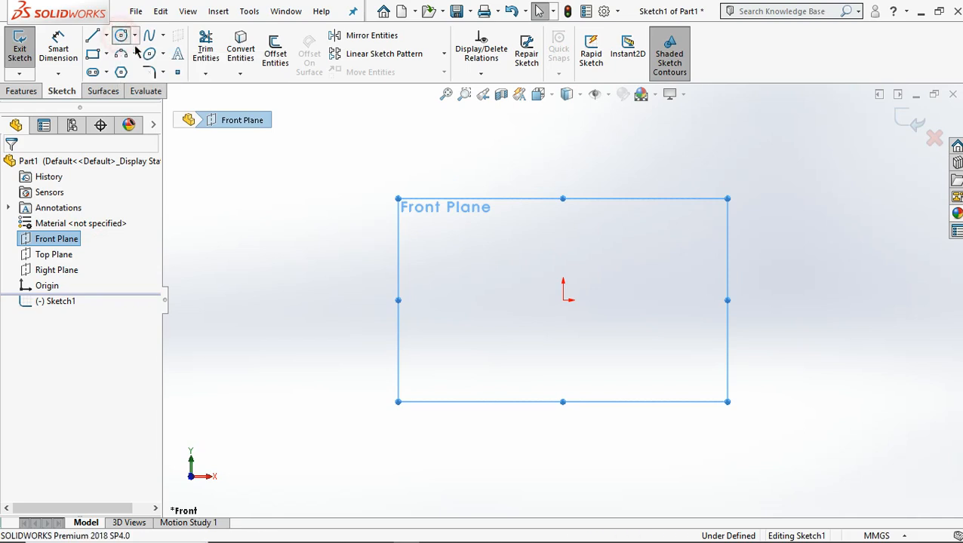
pyautogui.click(563, 301)
pyautogui.click(615, 408)
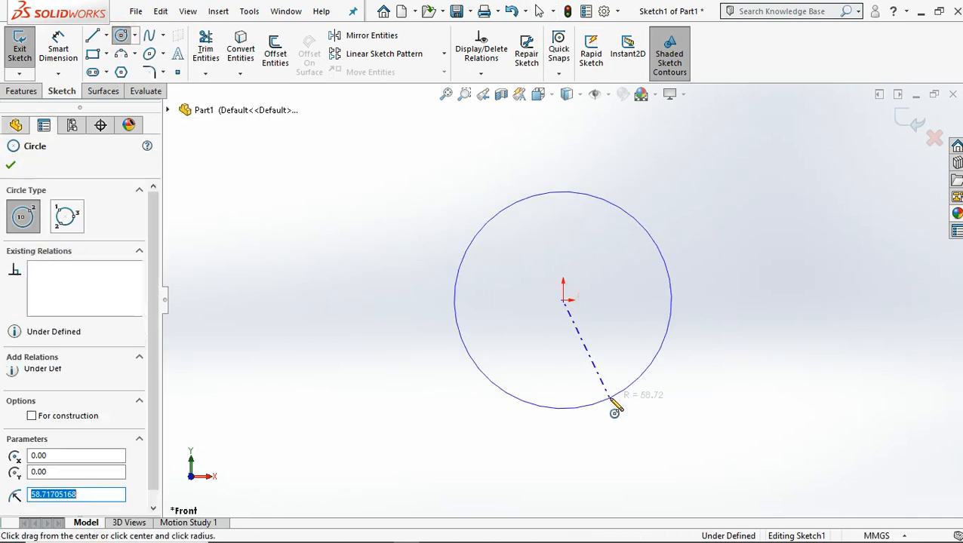
# - Apply the Plain White scene as the background of the graphics area
pyautogui.click(653, 93)
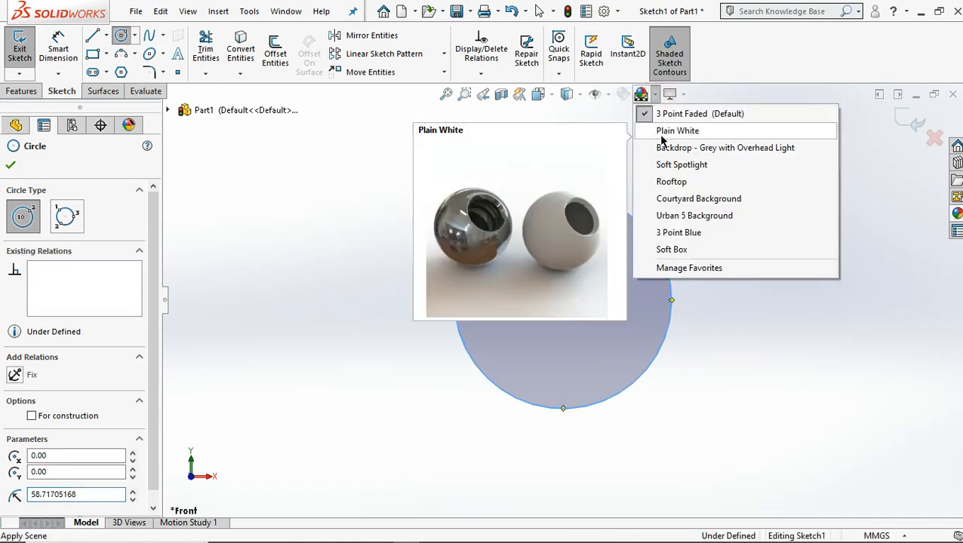
pyautogui.click(662, 132)
pyautogui.scroll(-1, 679, 393)
pyautogui.scroll(1, 666, 358)
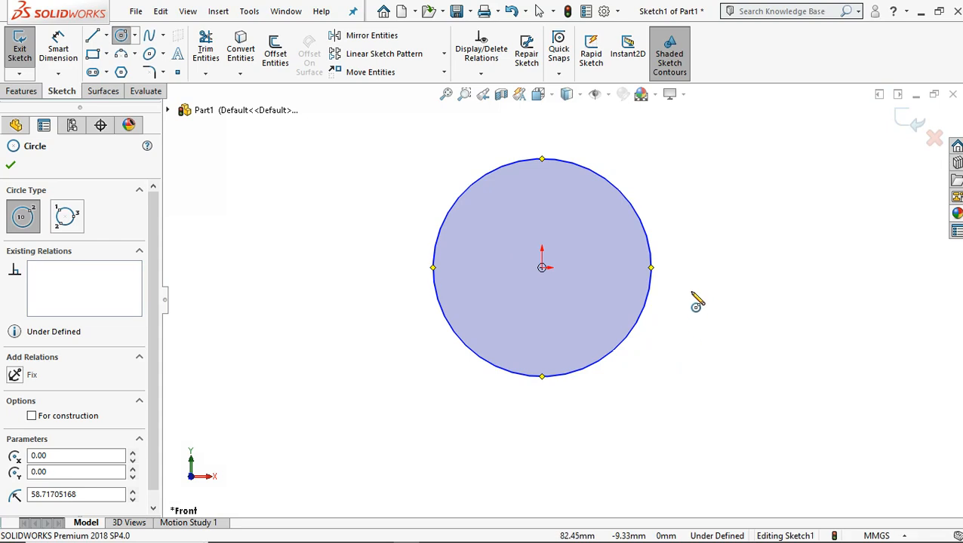
# - Dimension the circle's diameter and set it to 1.13 mm
pyautogui.click(58, 49)
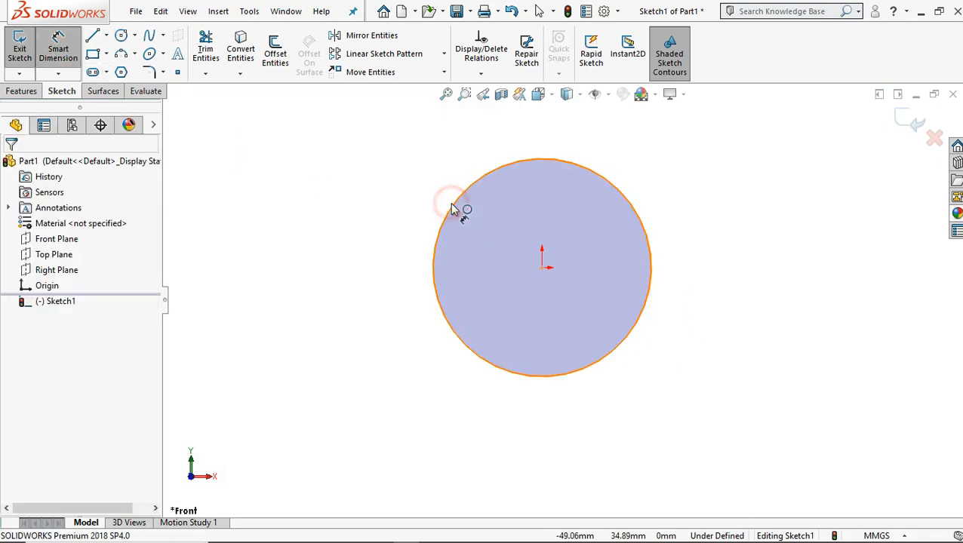
pyautogui.click(452, 210)
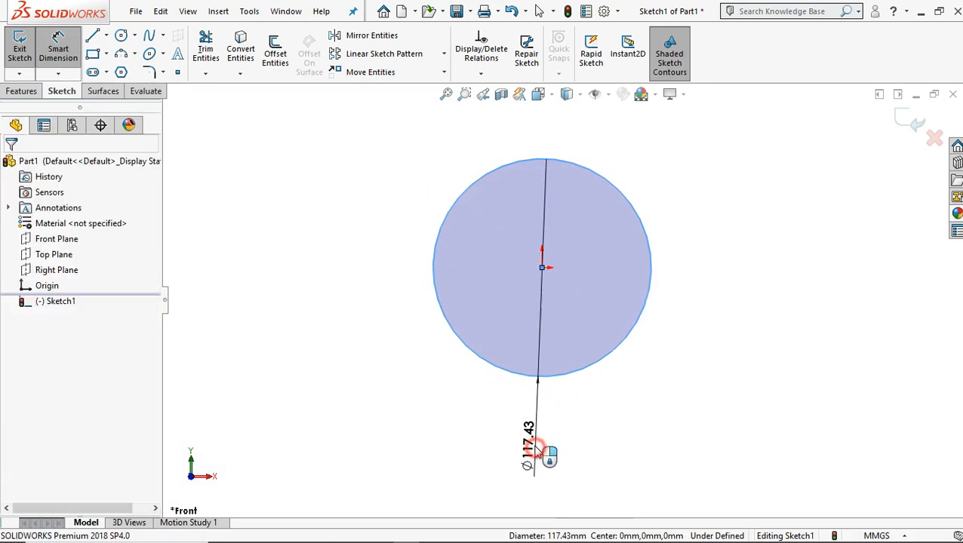
pyautogui.click(538, 452)
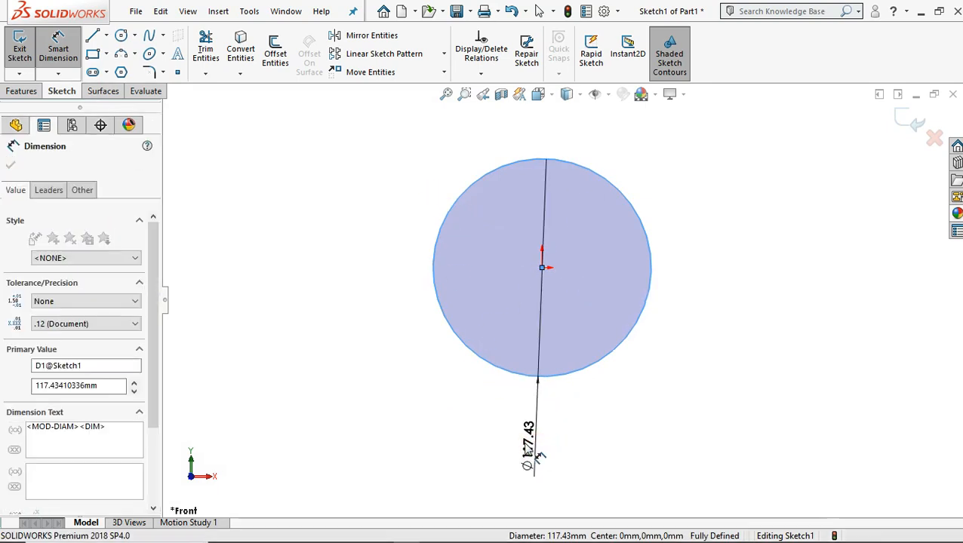
pyautogui.write('1.13')
pyautogui.click(475, 429)
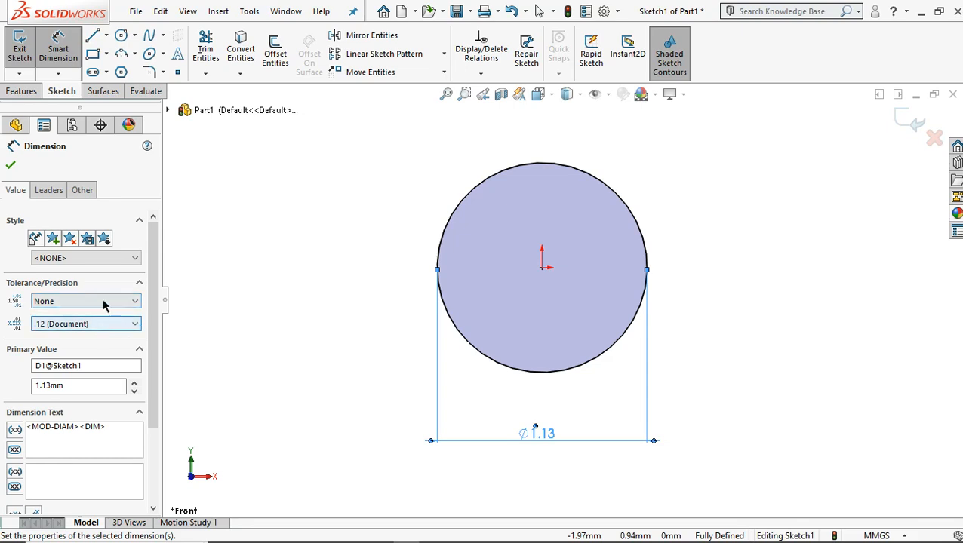
# - Draw a vertical construction line about 0.77 mm long from the origin straight down past the circle's lower edge
pyautogui.click(94, 35)
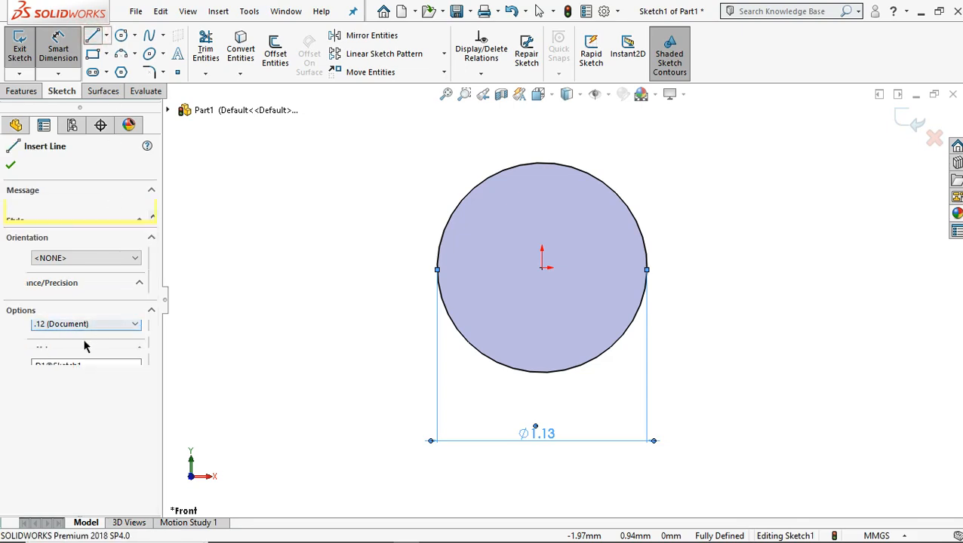
pyautogui.click(541, 268)
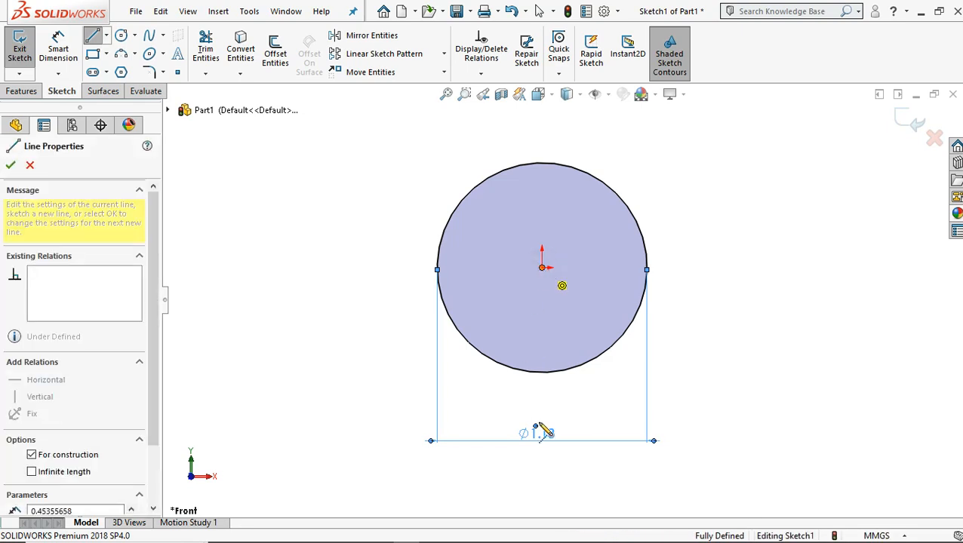
pyautogui.click(542, 411)
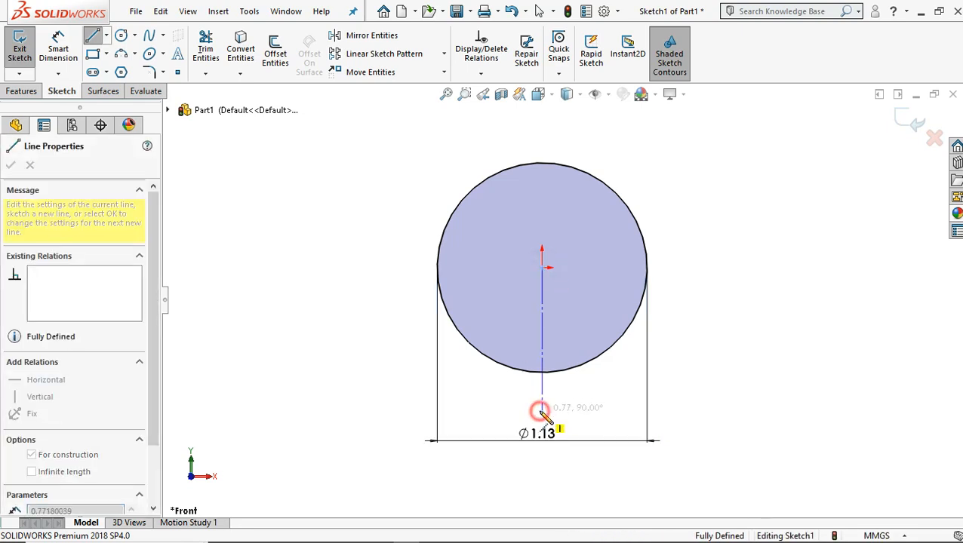
# - Dimension the vertical construction line and set its length to 1.26 mm
pyautogui.click(59, 47)
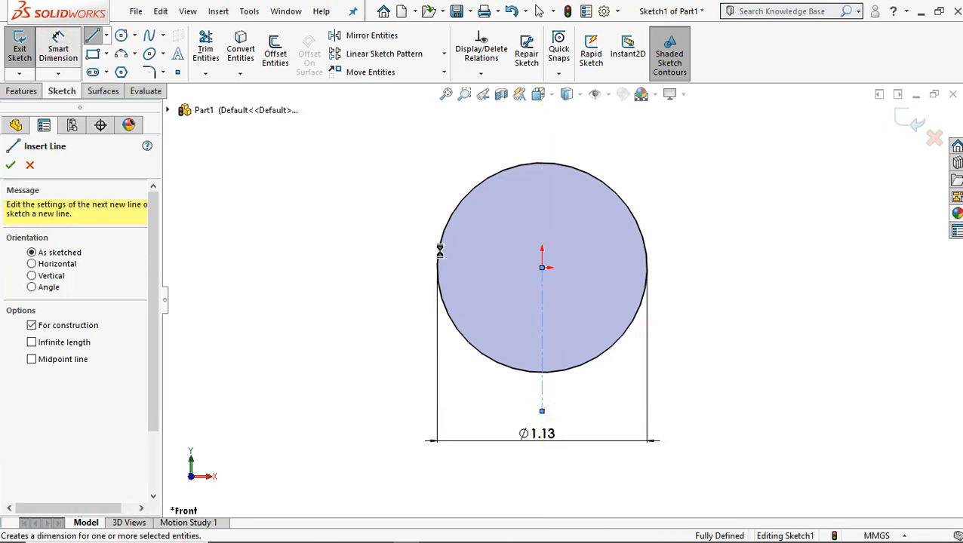
pyautogui.click(542, 304)
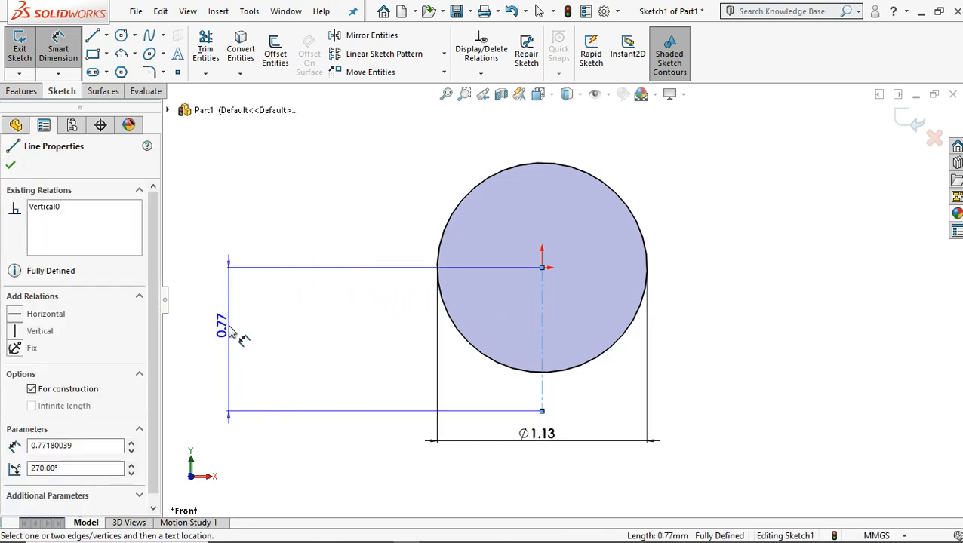
pyautogui.click(236, 330)
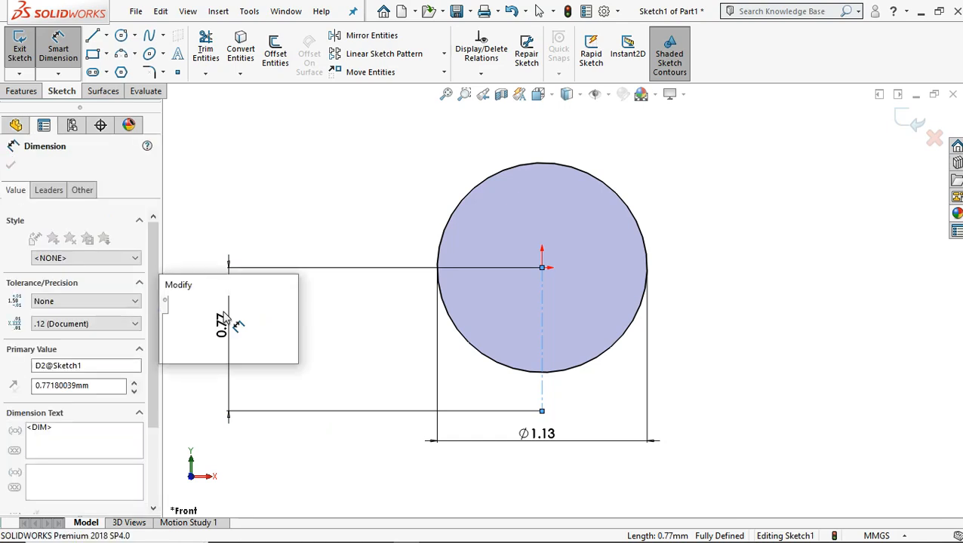
pyautogui.write('1.26')
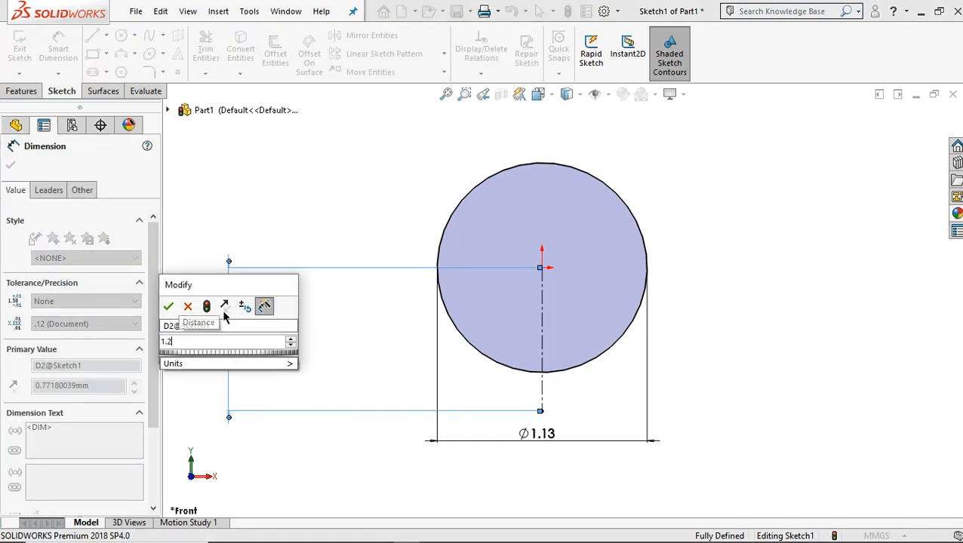
pyautogui.click(169, 306)
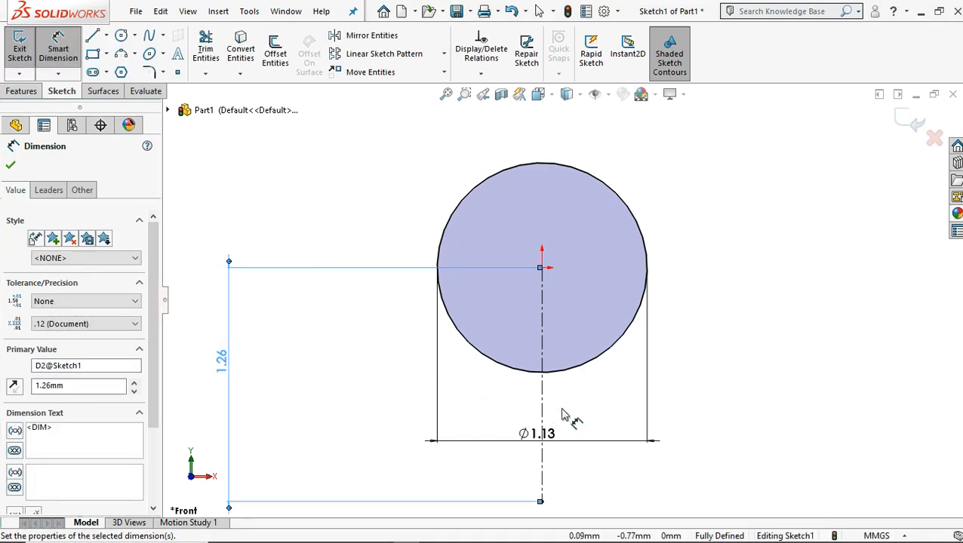
# - Draw a horizontal line about 1.32 mm long to the left from the lower end of the vertical construction line
pyautogui.scroll(1, 566, 416)
pyautogui.scroll(1, 592, 439)
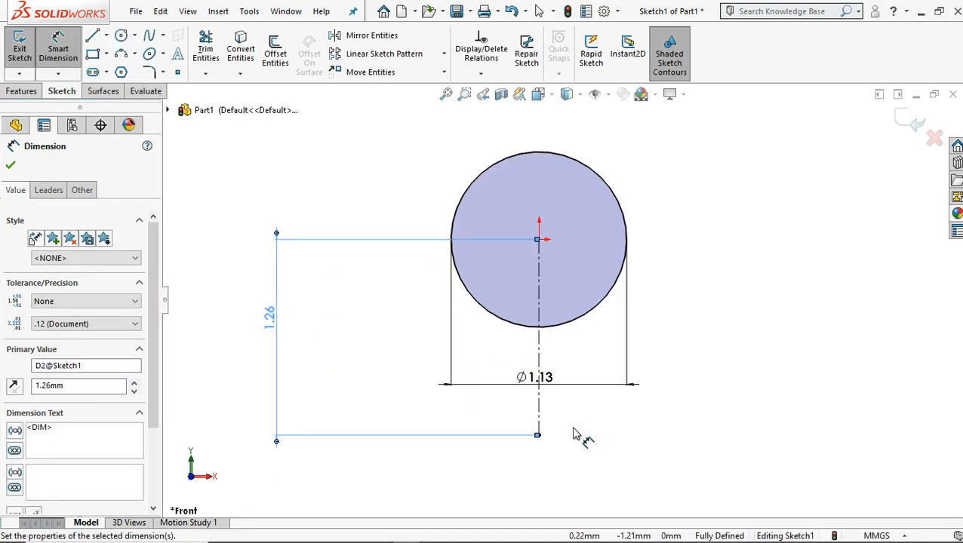
pyautogui.click(92, 36)
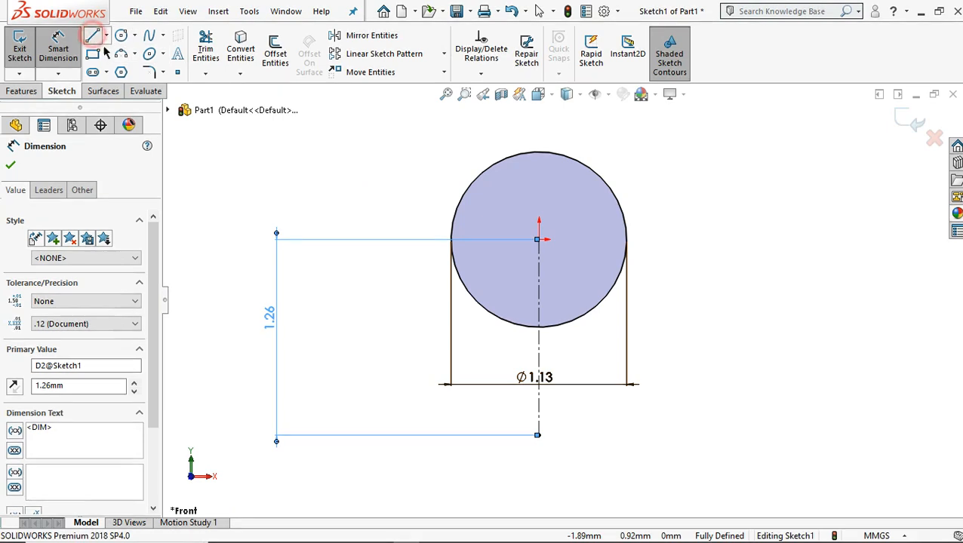
pyautogui.click(538, 436)
pyautogui.click(333, 436)
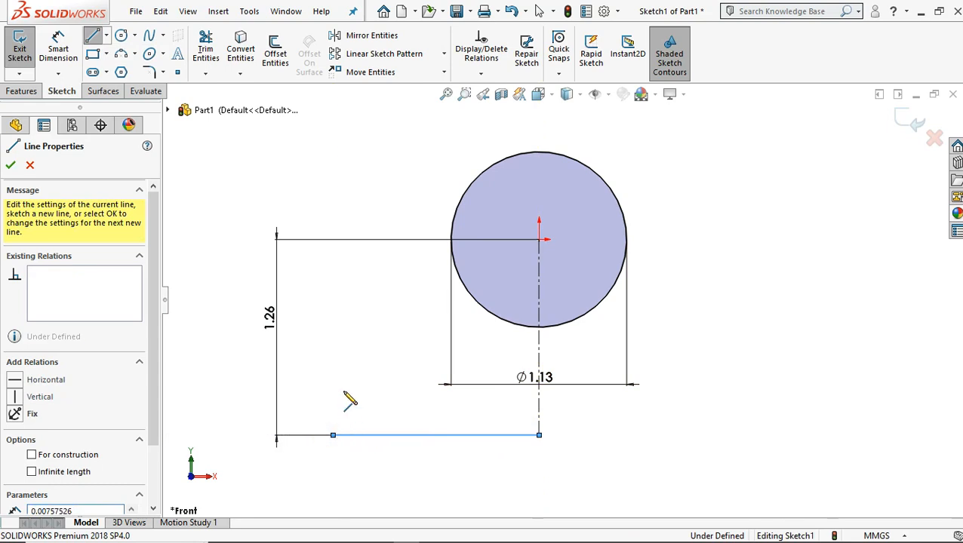
# - Dimension the horizontal base line below the circle and set its length to 2.12 mm
pyautogui.click(58, 51)
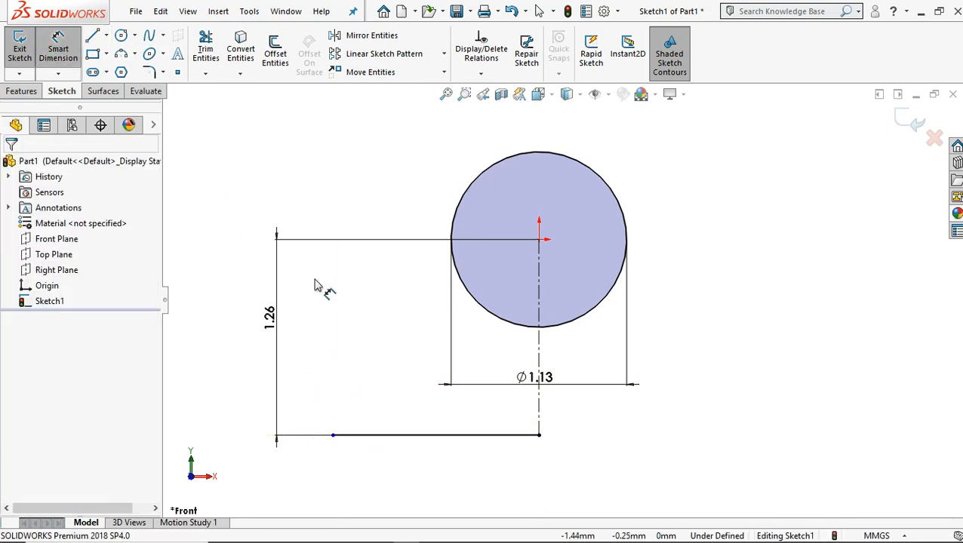
pyautogui.click(408, 435)
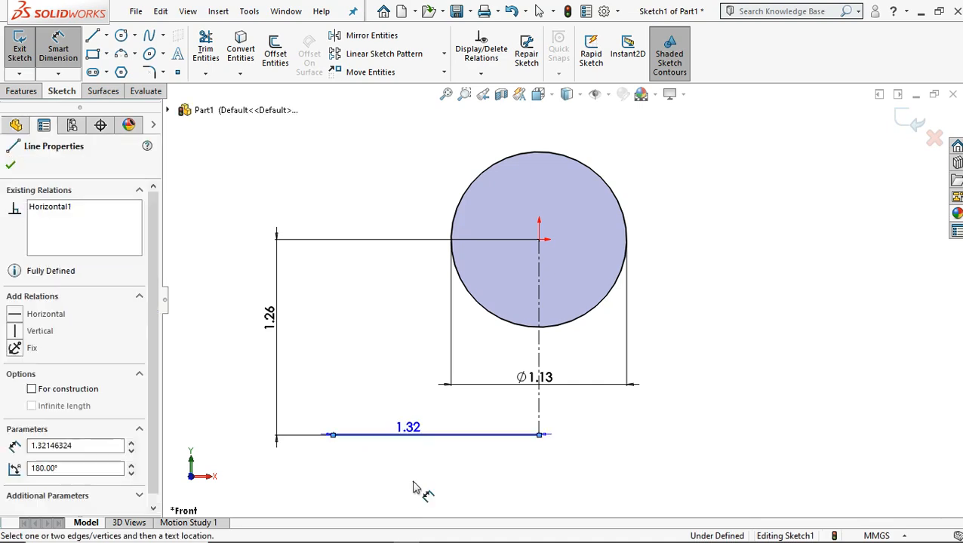
pyautogui.click(423, 487)
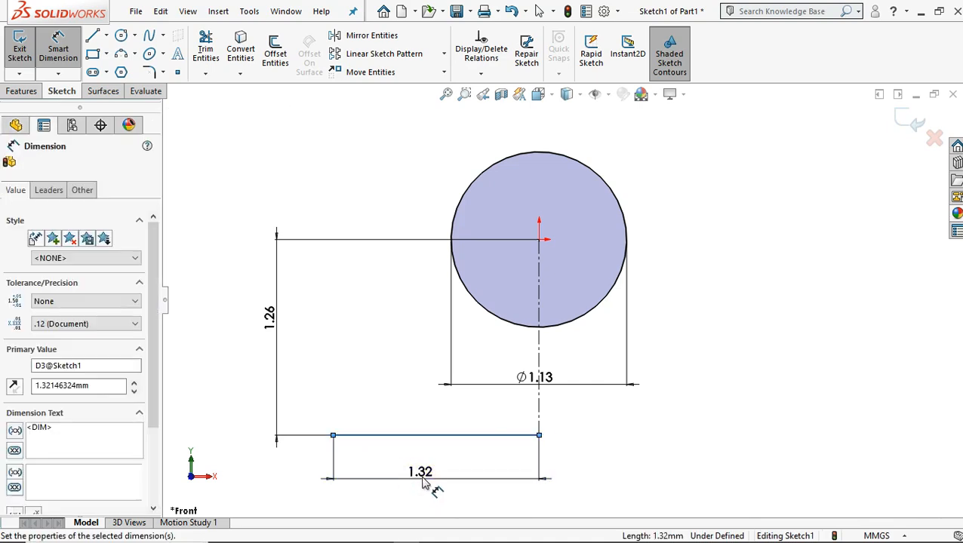
pyautogui.write('2.')
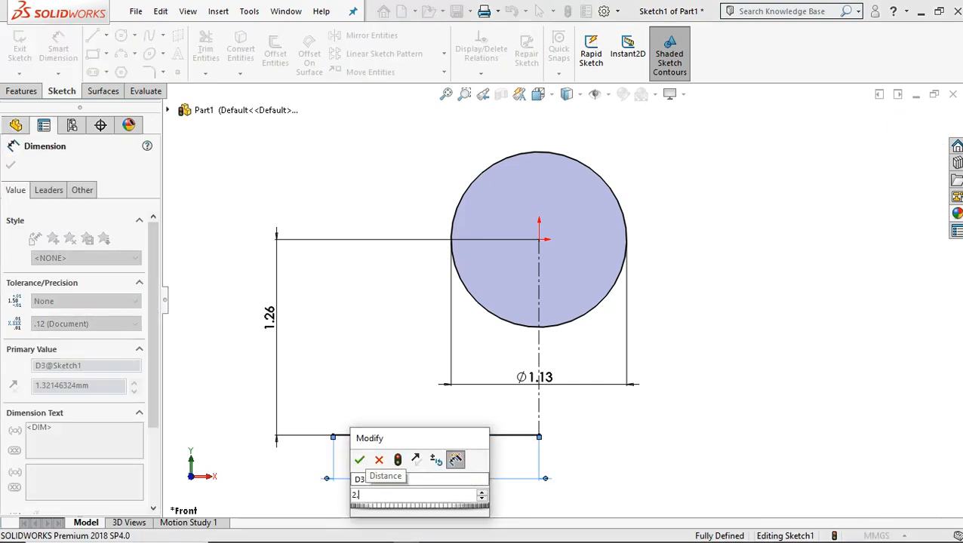
pyautogui.write('12')
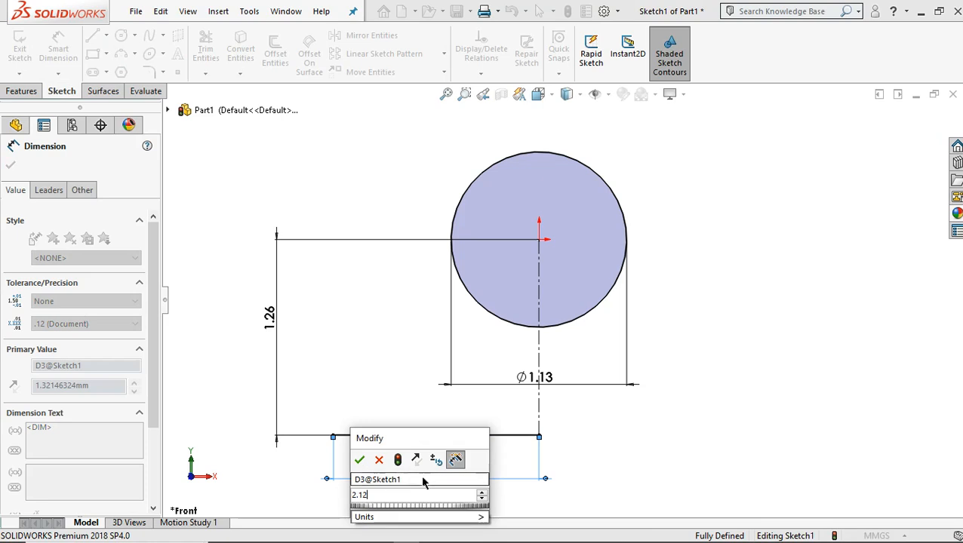
pyautogui.click(362, 461)
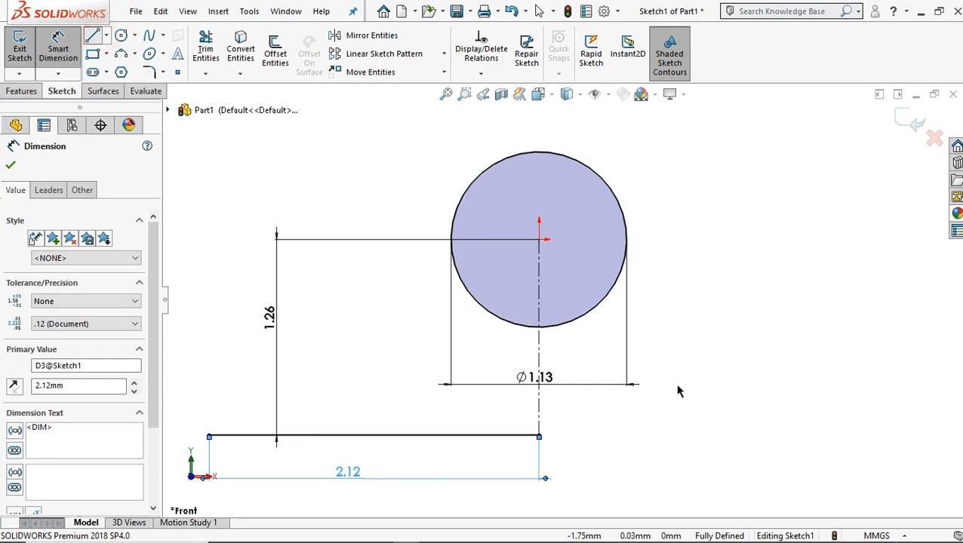
# - Extend the base to the right of the construction line with two connected horizontal lines, the first about 1.11 mm long, and end the chain
pyautogui.press('l')
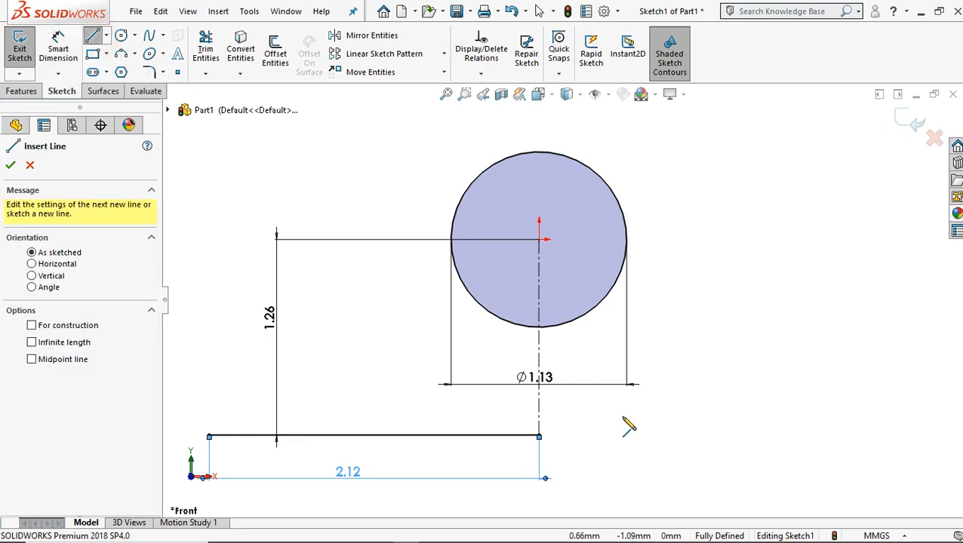
pyautogui.click(539, 436)
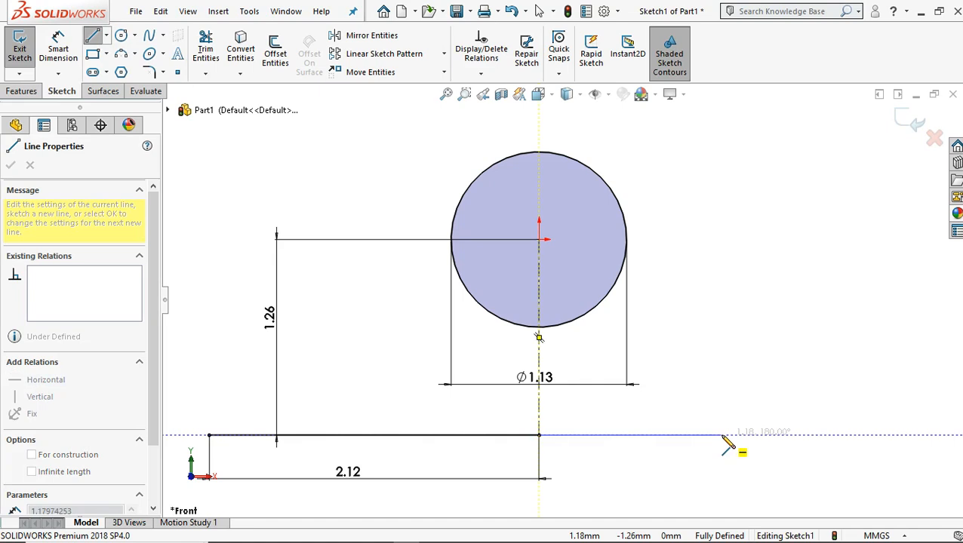
pyautogui.click(711, 435)
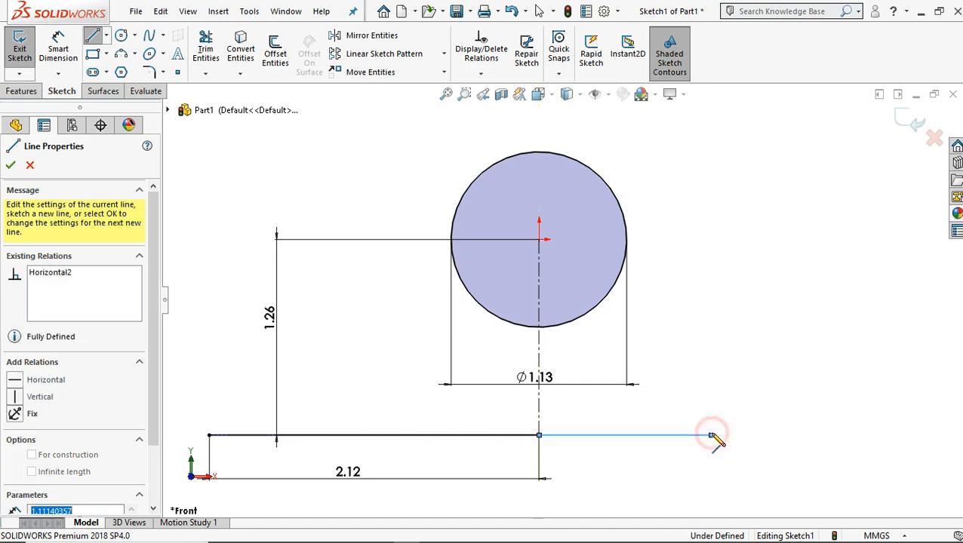
pyautogui.click(842, 435)
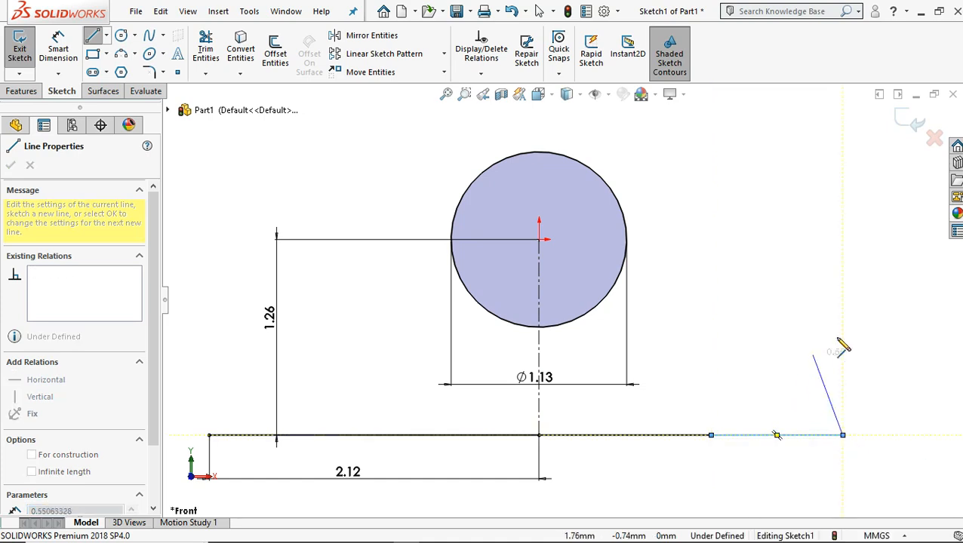
pyautogui.rightClick(789, 349)
pyautogui.click(806, 359)
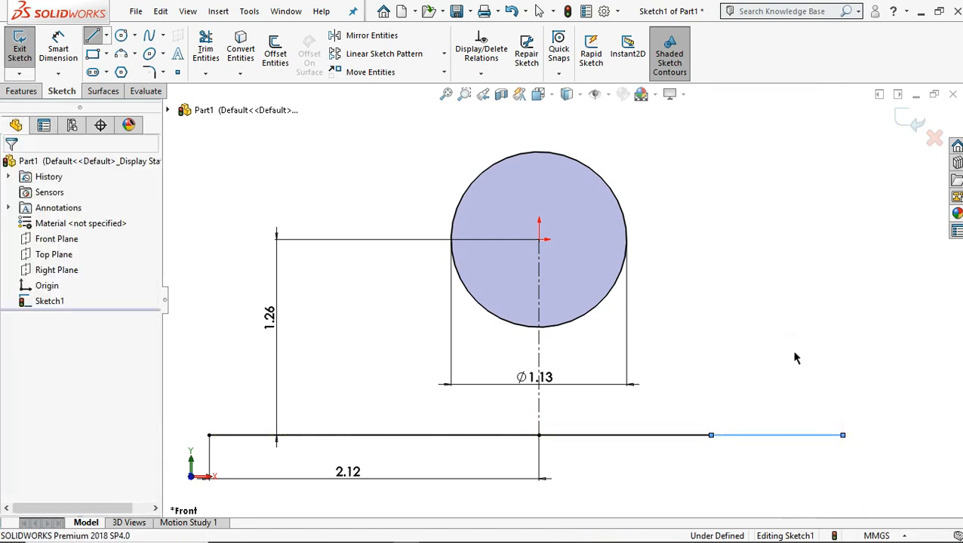
# - Dimension the first base line segment right of the construction line and set its length to 1.06 mm
pyautogui.click(58, 45)
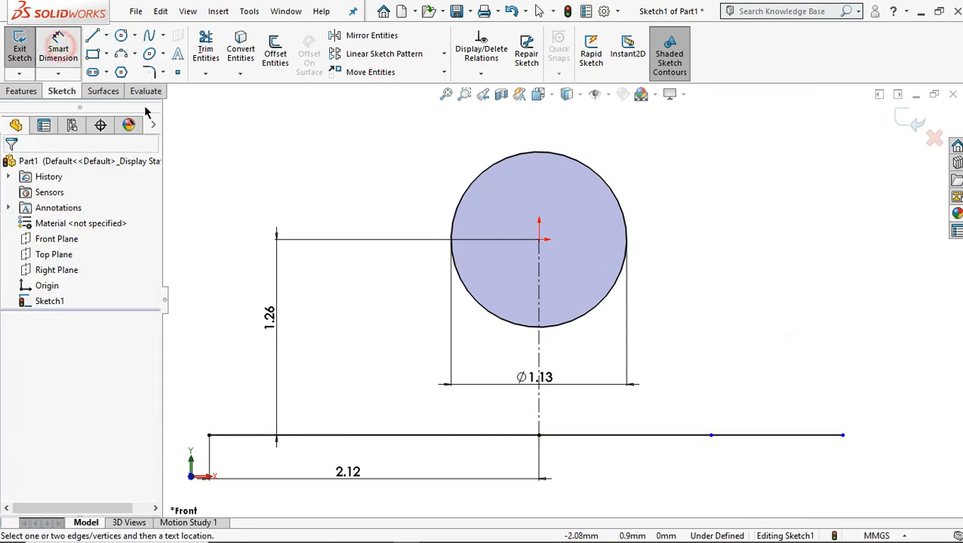
pyautogui.click(618, 436)
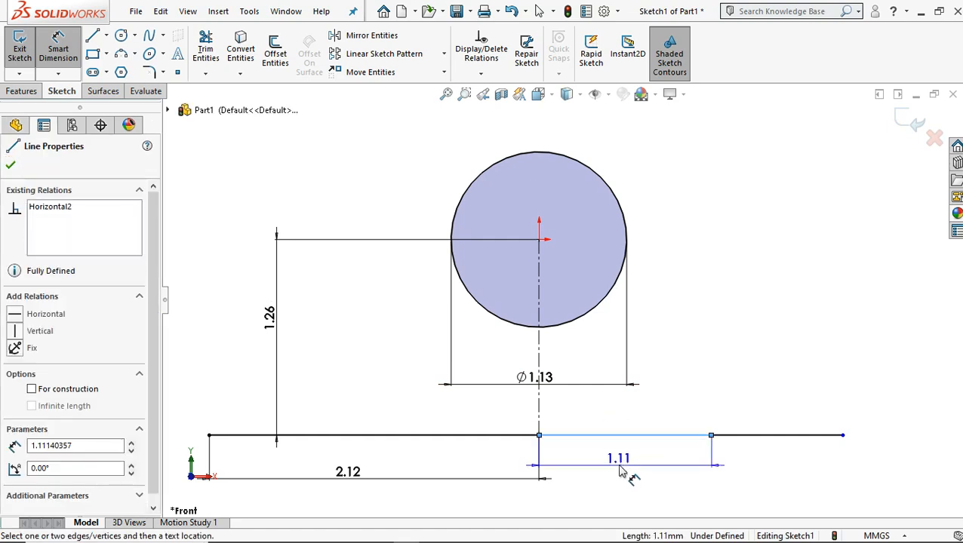
pyautogui.click(628, 467)
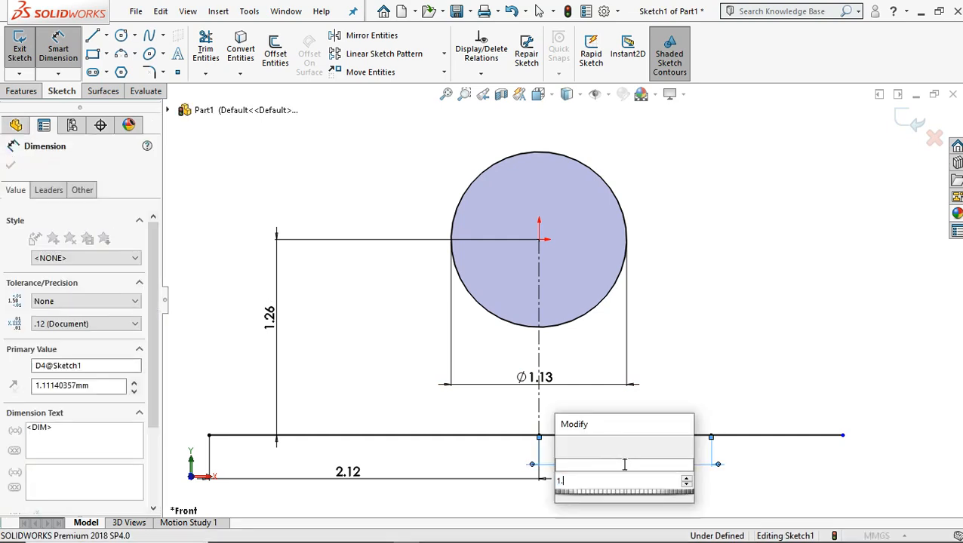
pyautogui.write('1.06')
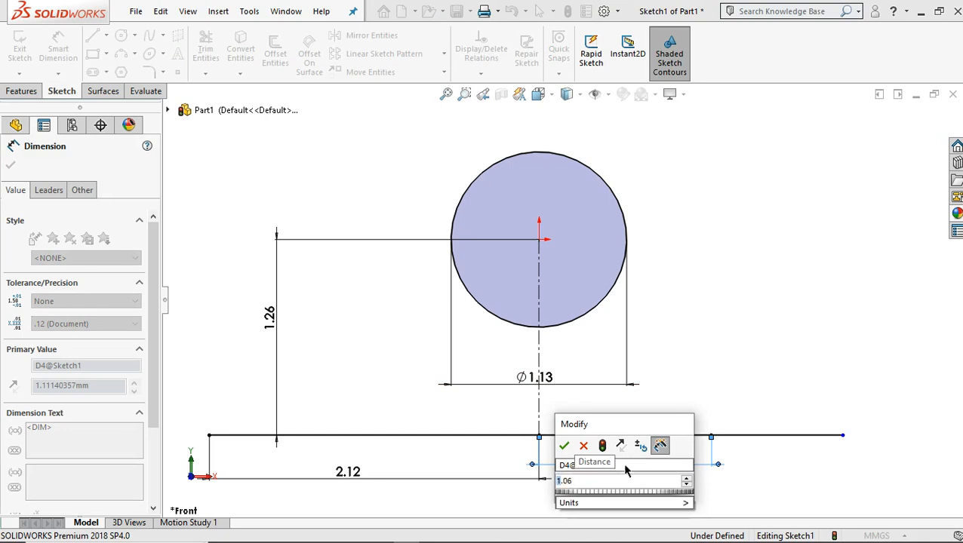
pyautogui.click(567, 446)
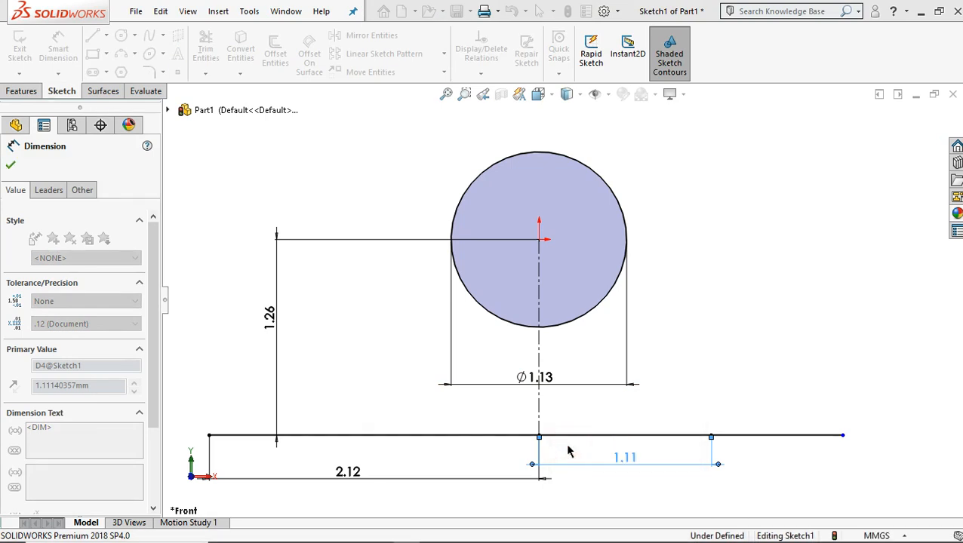
# - Dimension the overall base width between its two outer endpoints and set it to 4.26 mm
pyautogui.click(792, 444)
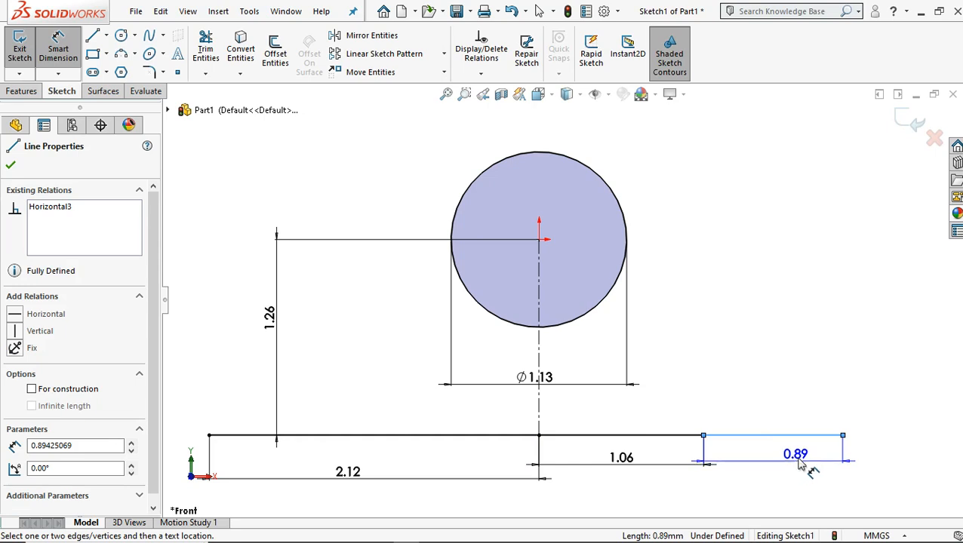
pyautogui.press('Escape')
pyautogui.click(844, 437)
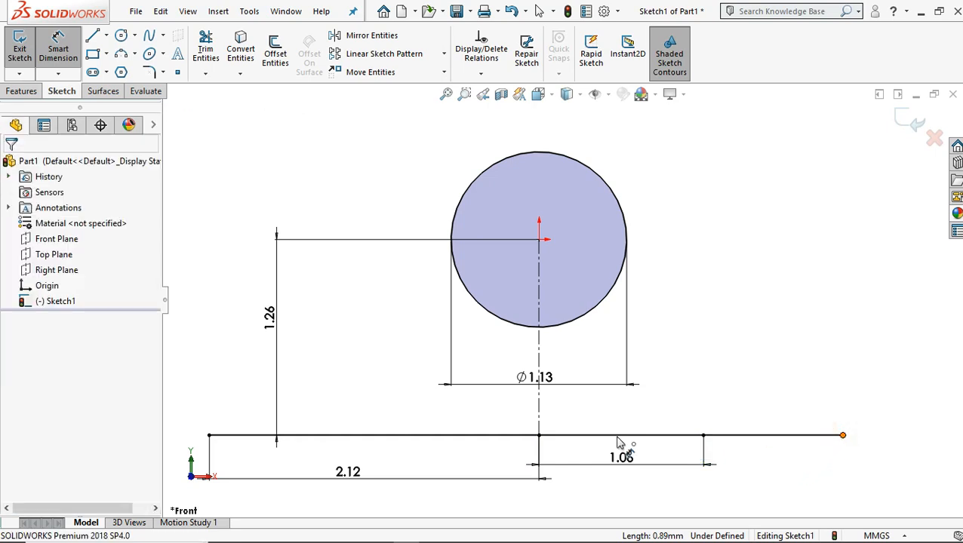
pyautogui.click(209, 437)
pyautogui.scroll(-2, 507, 452)
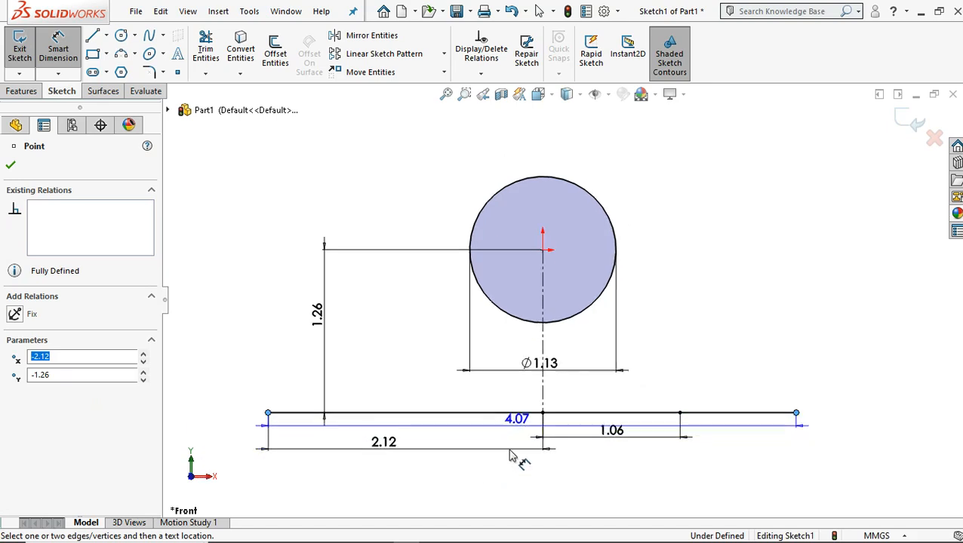
pyautogui.scroll(1, 533, 453)
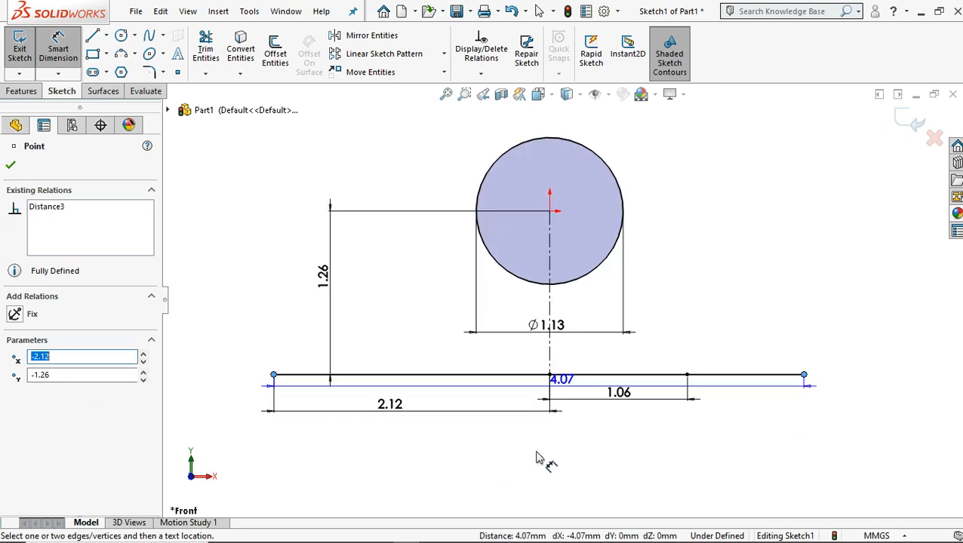
pyautogui.click(541, 500)
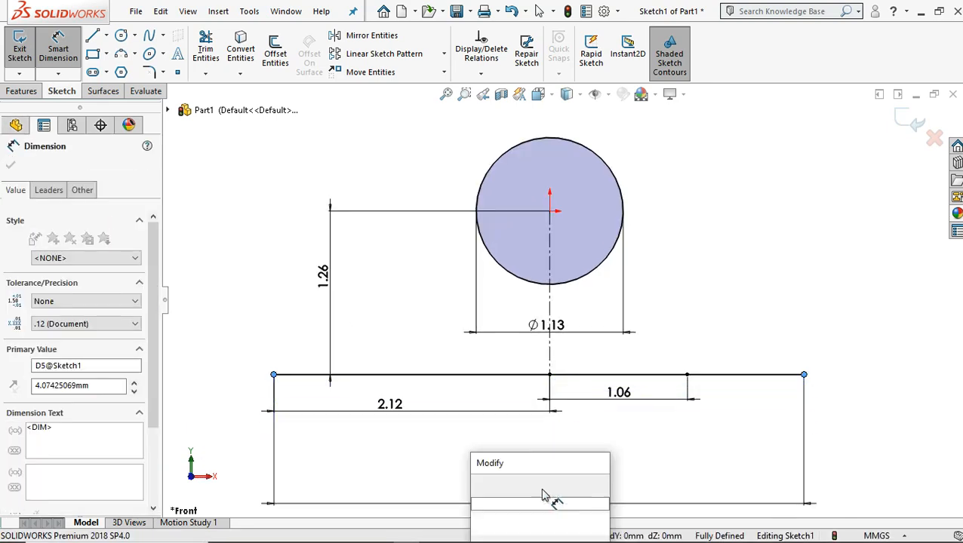
pyautogui.write('4')
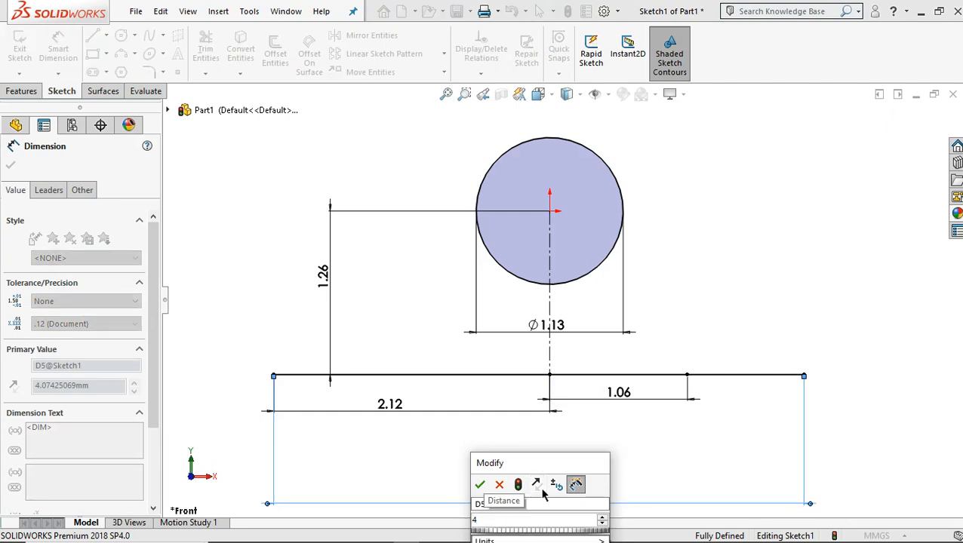
pyautogui.write('.26')
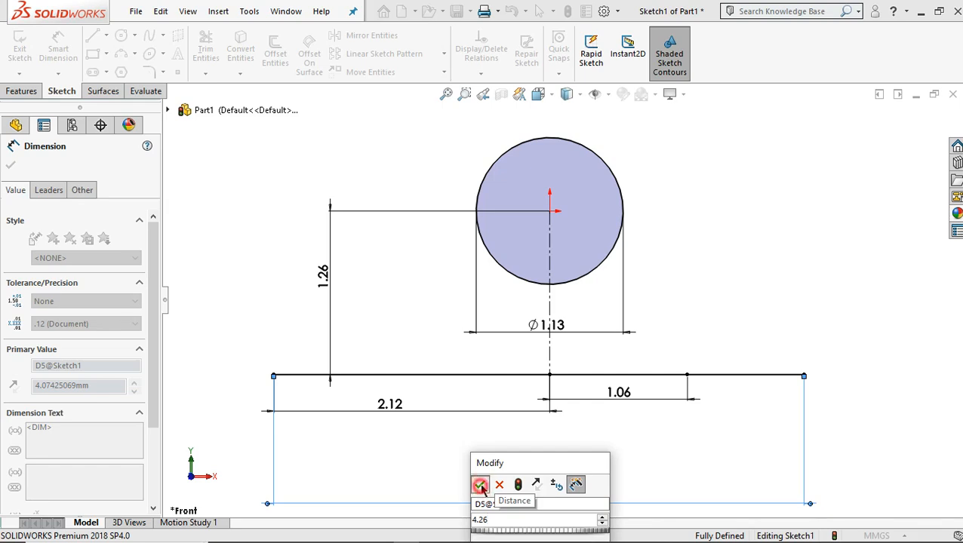
pyautogui.click(480, 484)
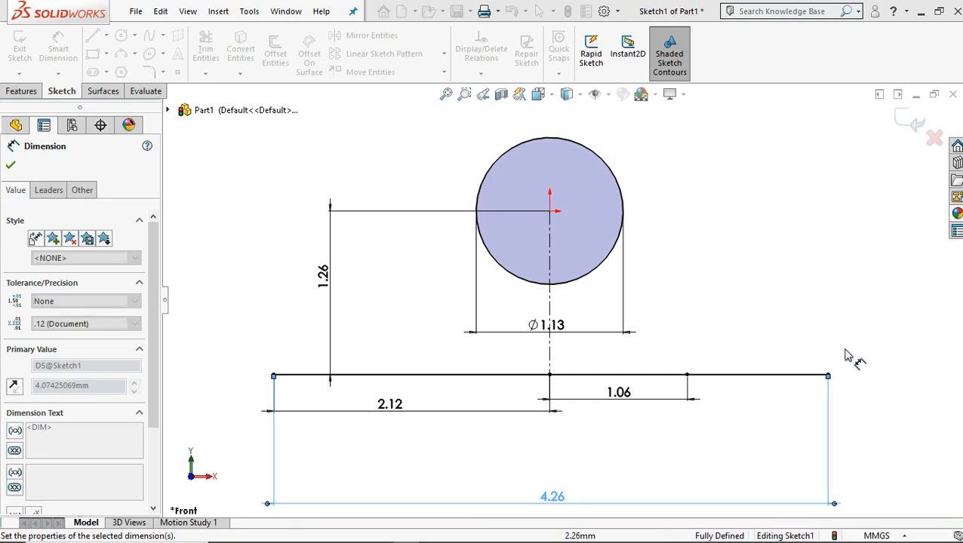
# - Draw a vertical line about 0.82 mm long upward from the right end of the base
pyautogui.click(93, 36)
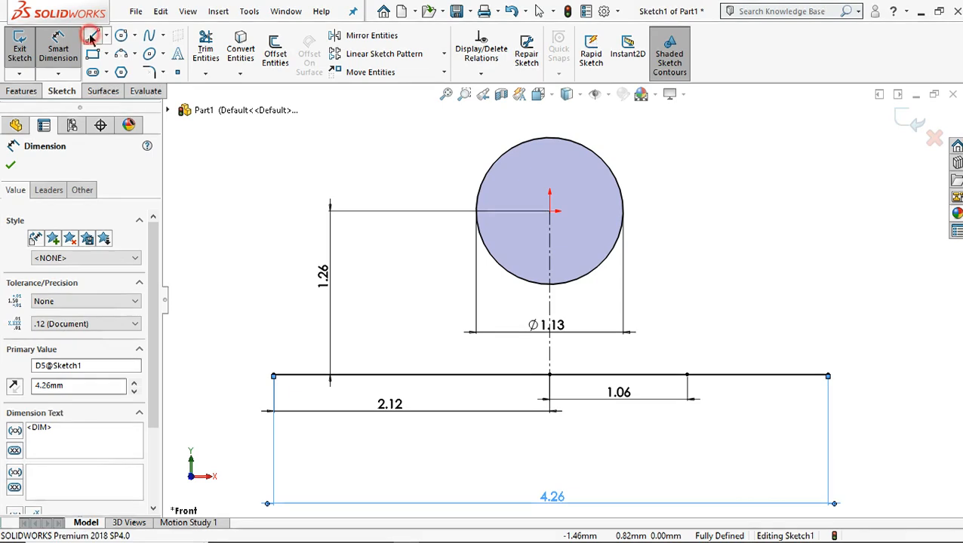
pyautogui.click(828, 374)
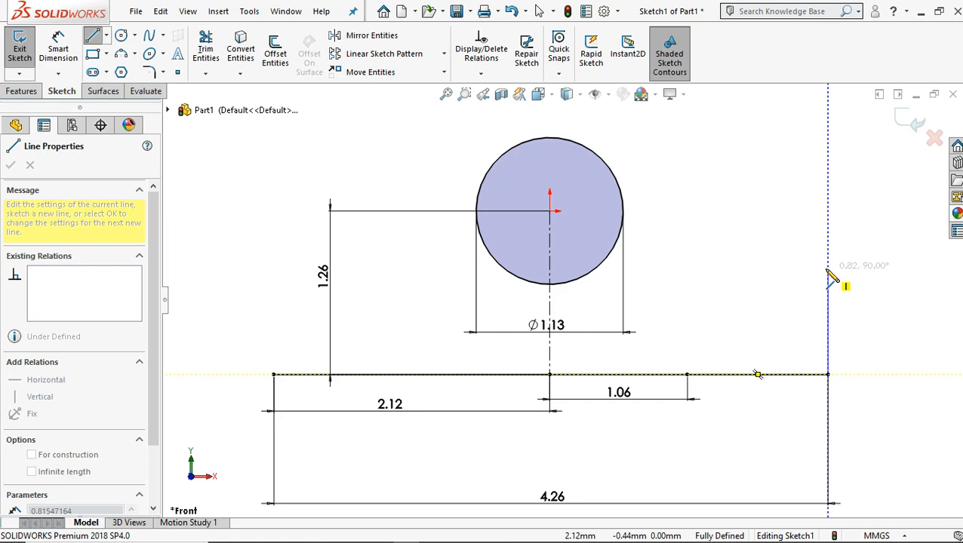
pyautogui.click(829, 272)
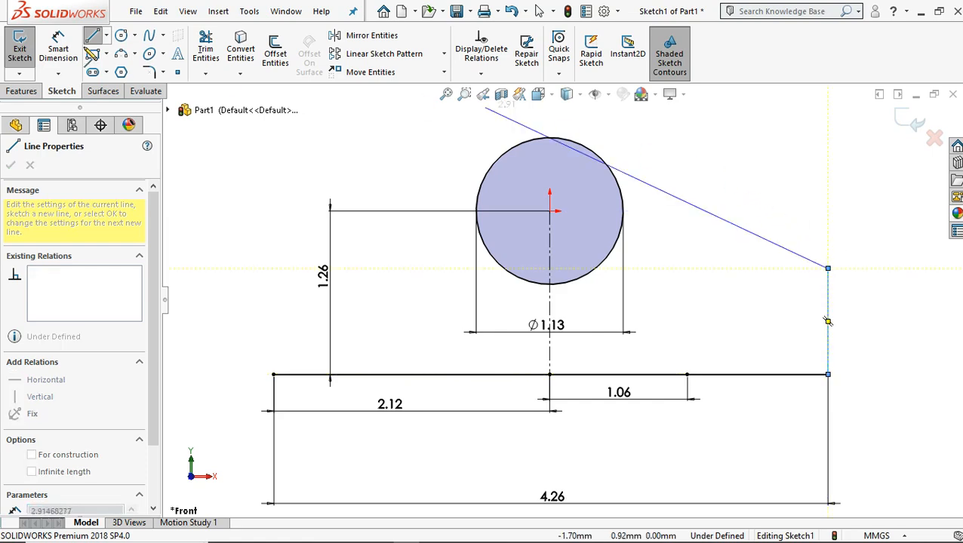
pyautogui.click(59, 47)
pyautogui.click(828, 323)
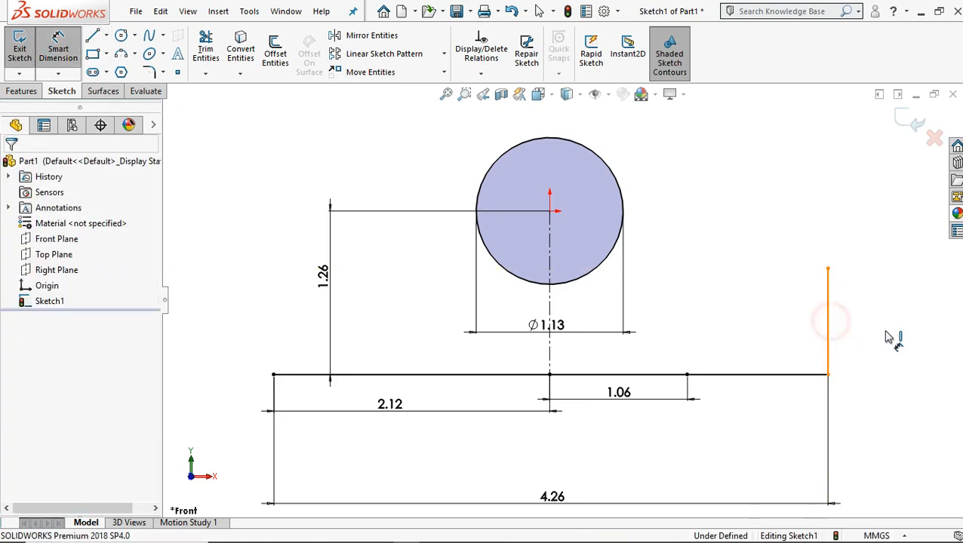
pyautogui.click(891, 332)
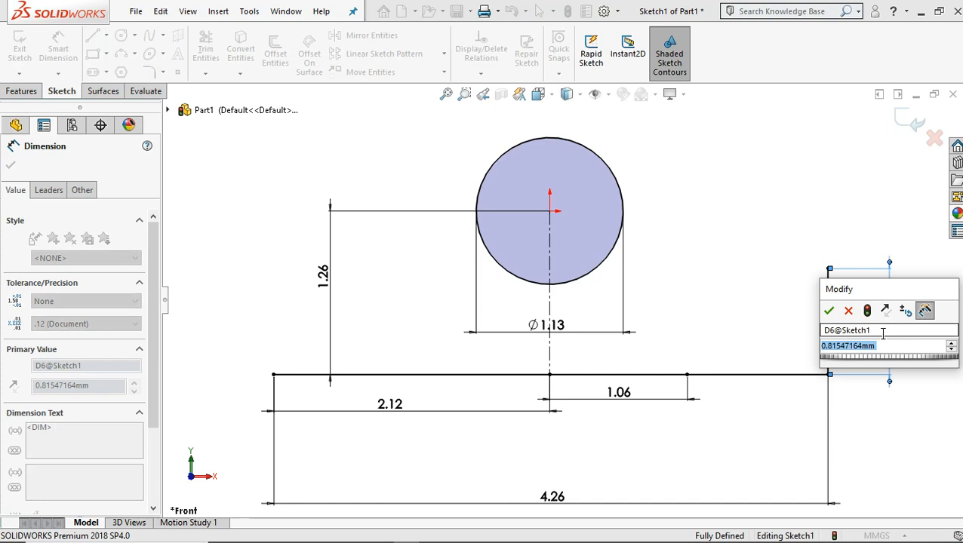
pyautogui.click(828, 311)
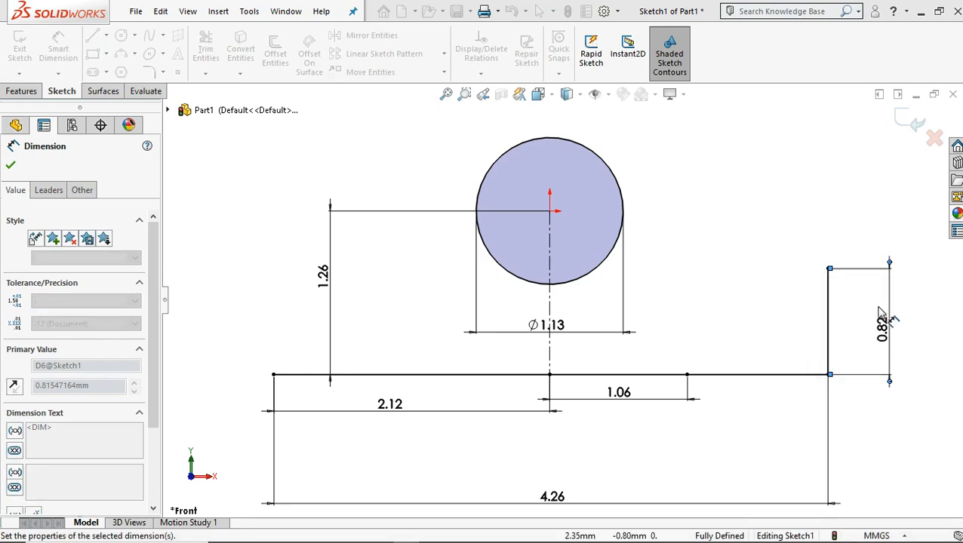
pyautogui.press('Escape')
pyautogui.press('Delete')
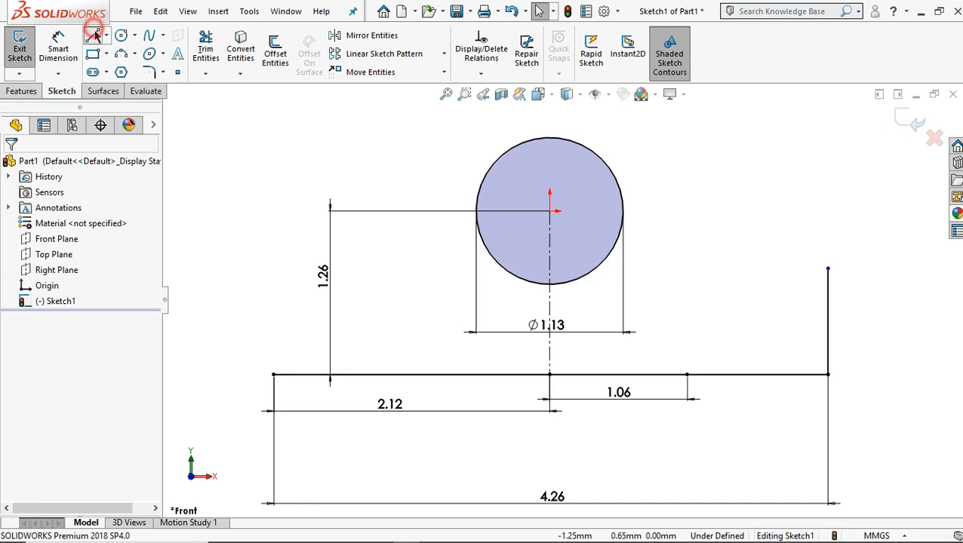
# - Draw a slanted line from the top of the right vertical line to a point above and slightly left of the circle's centre
pyautogui.click(828, 270)
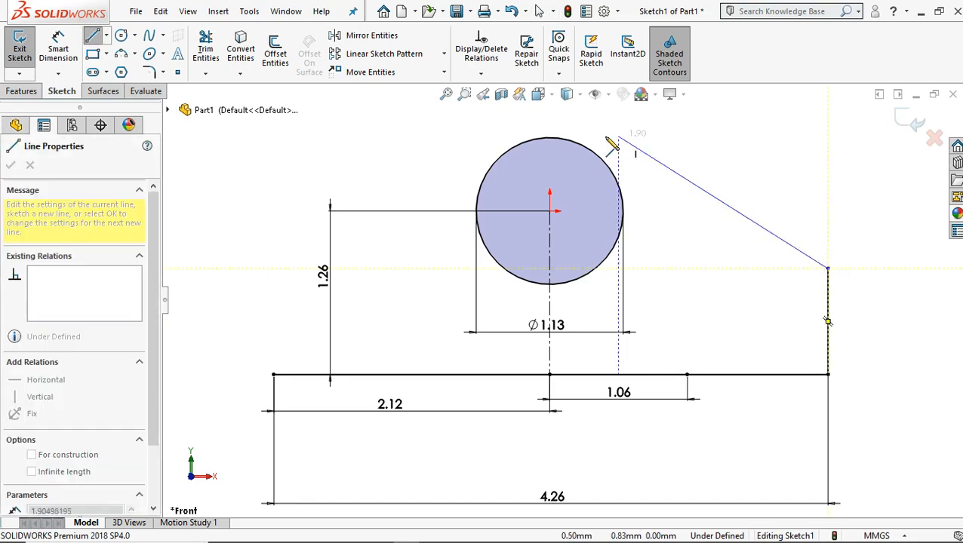
pyautogui.scroll(2, 612, 143)
pyautogui.click(526, 145)
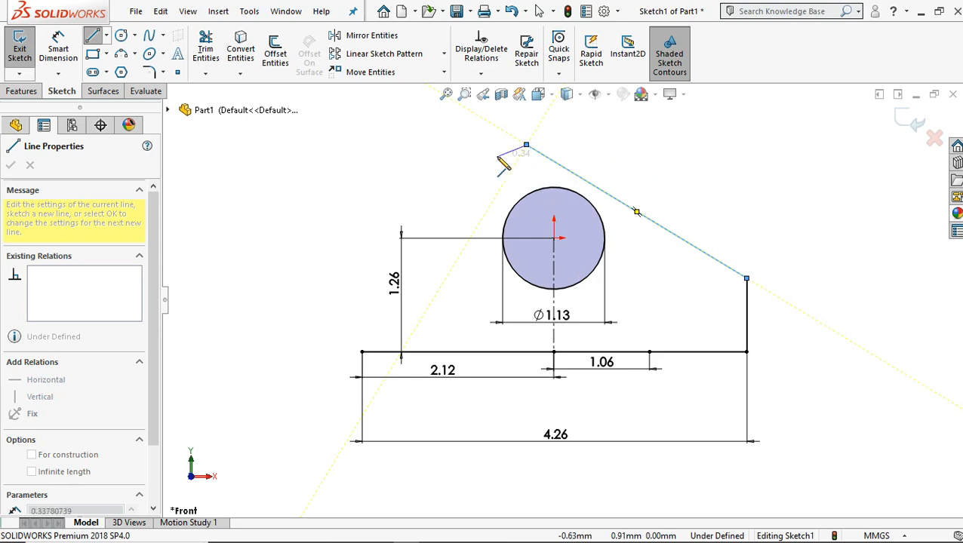
pyautogui.press('Escape')
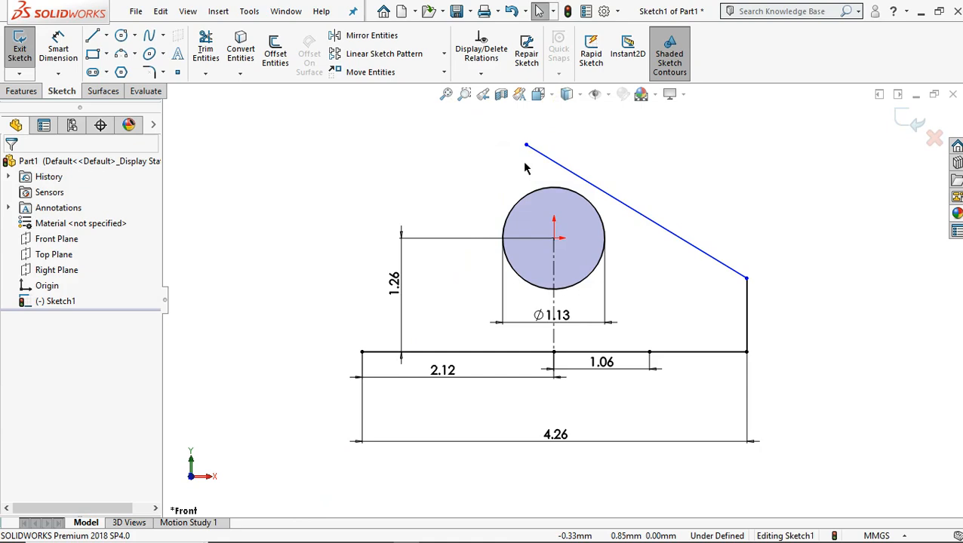
# - Draw the left step from the base's left end: a short vertical line, an inward-slanting line and a horizontal line about 0.7 mm long
pyautogui.click(92, 35)
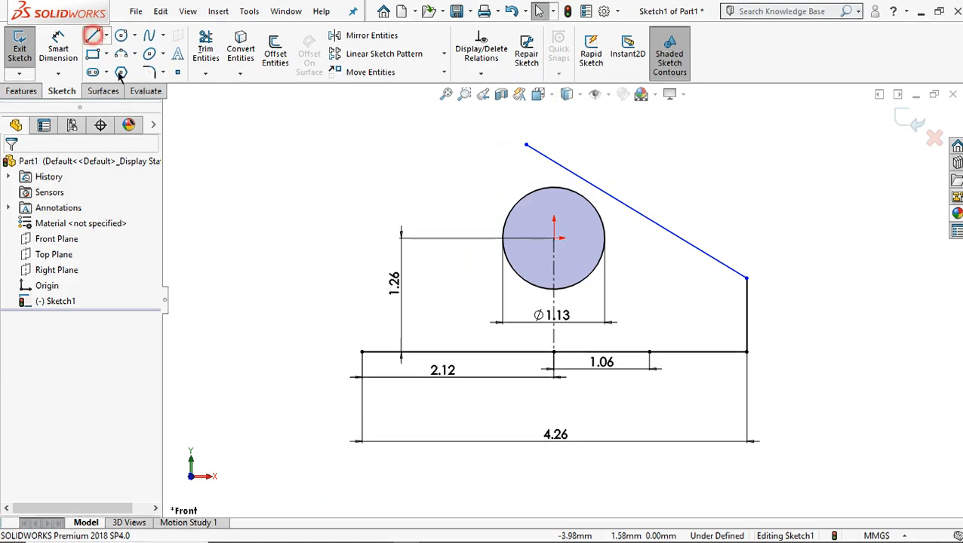
pyautogui.click(362, 352)
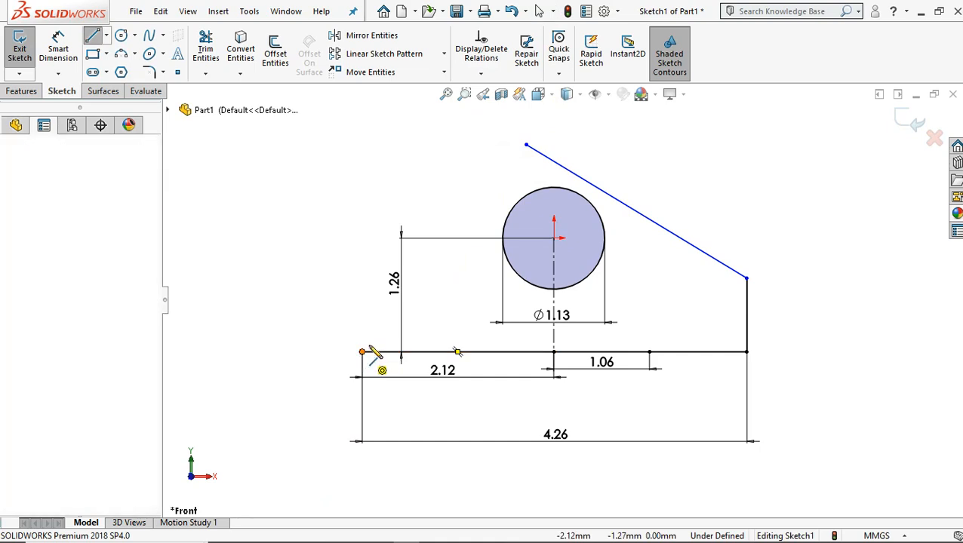
pyautogui.click(363, 309)
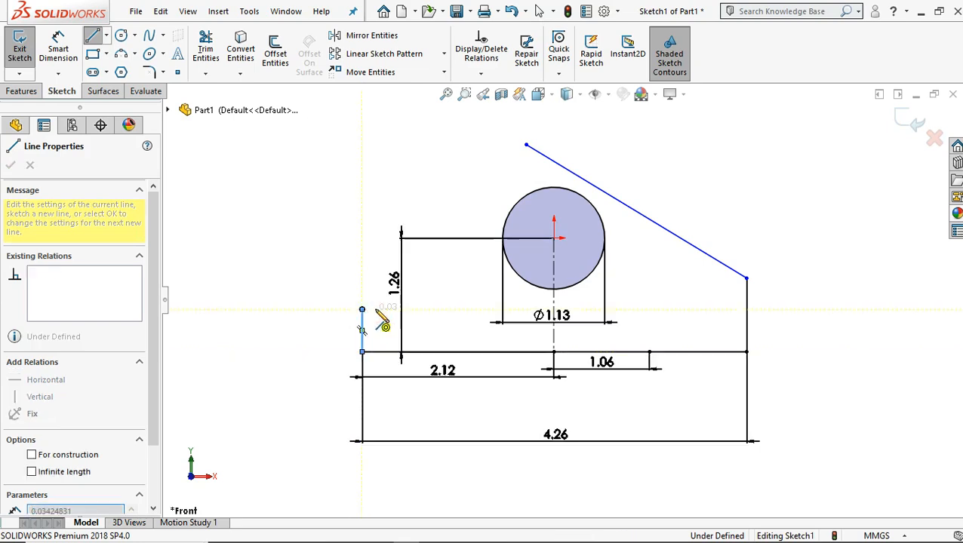
pyautogui.click(385, 268)
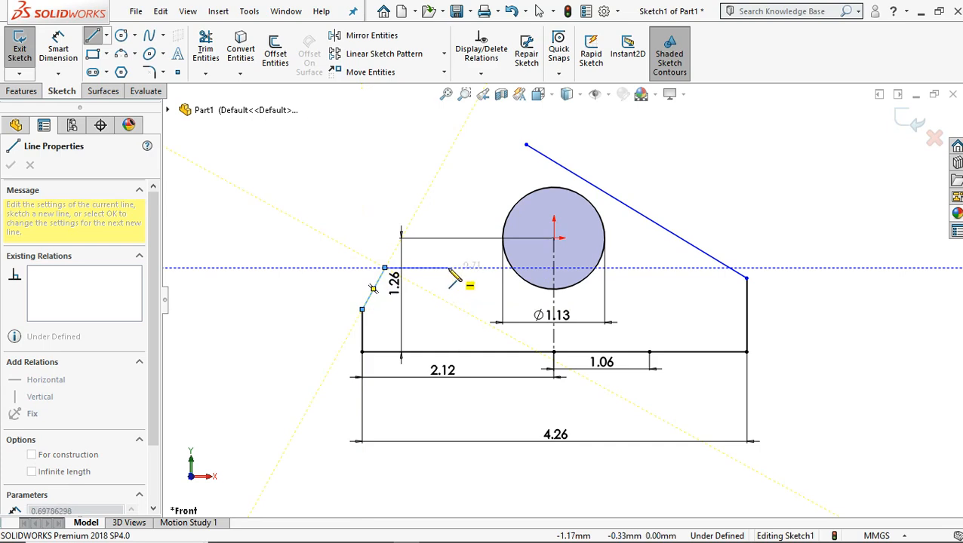
pyautogui.doubleClick(449, 268)
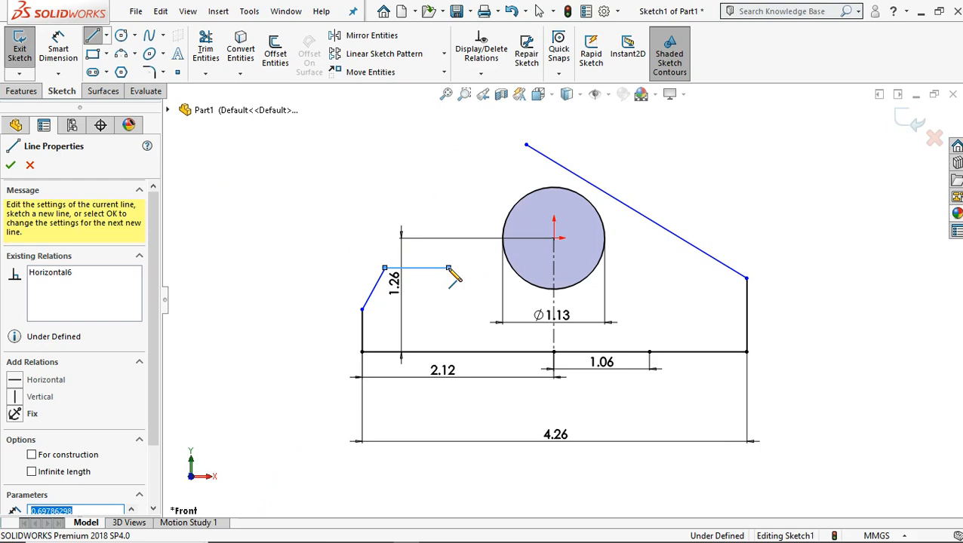
# - Close the profile from the left step with a vertical line, a slanted line about 0.52 mm and a top horizontal line about 0.5 mm long
pyautogui.click(448, 269)
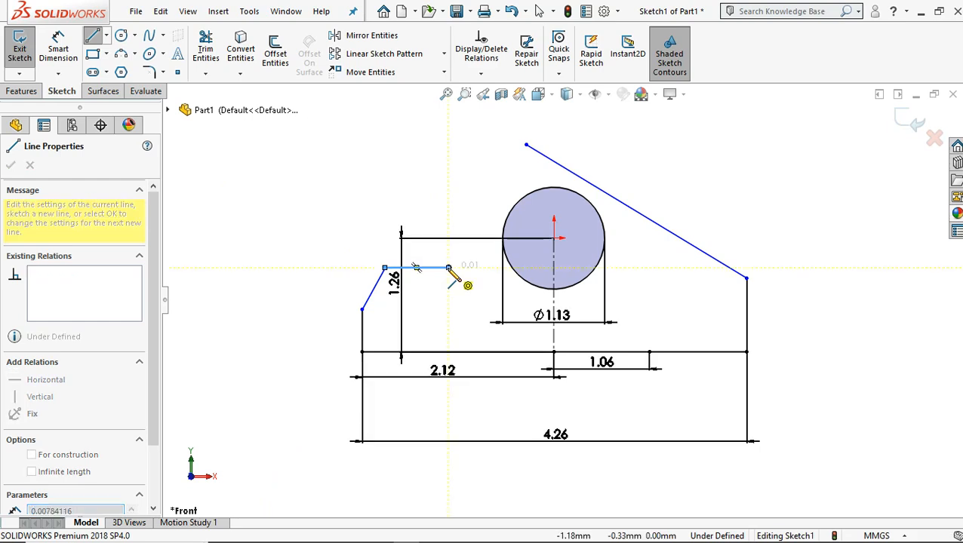
pyautogui.click(448, 178)
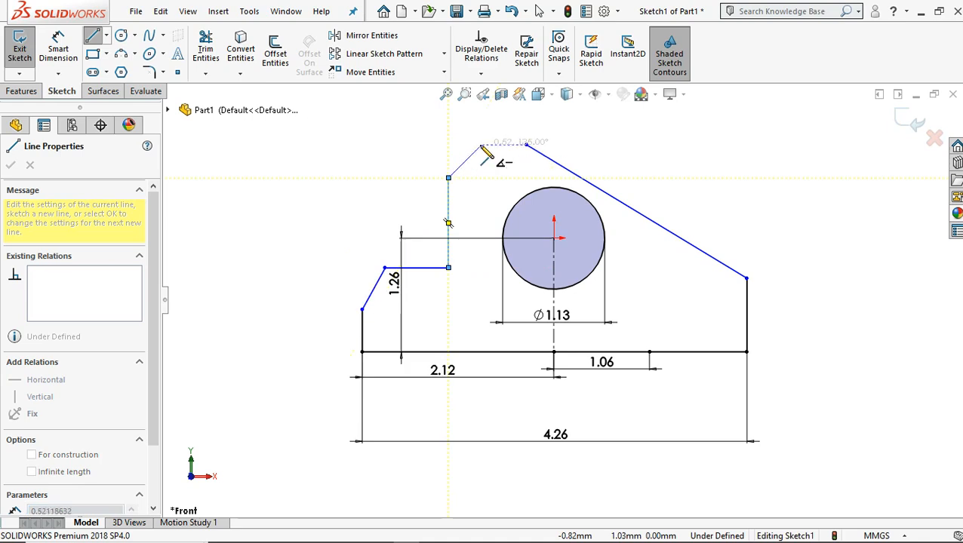
pyautogui.click(481, 145)
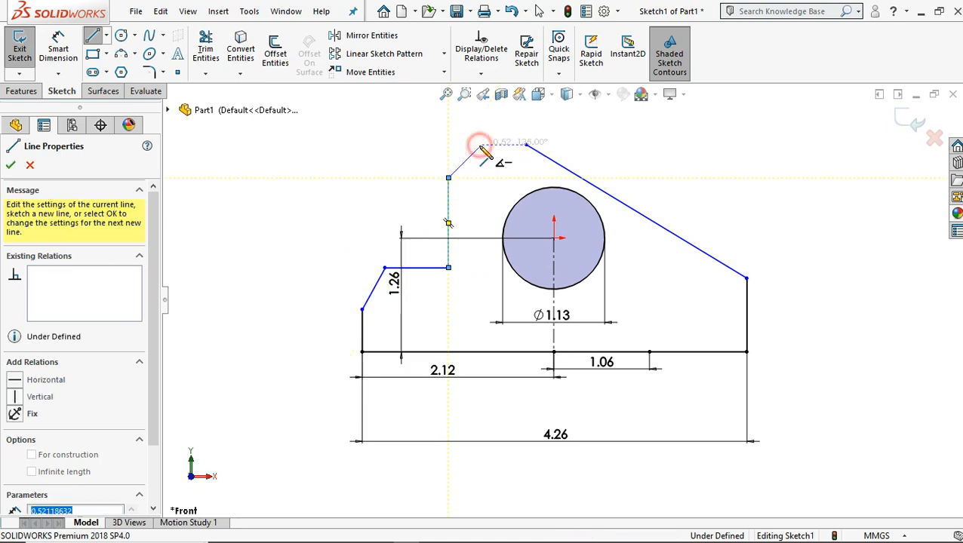
pyautogui.click(526, 144)
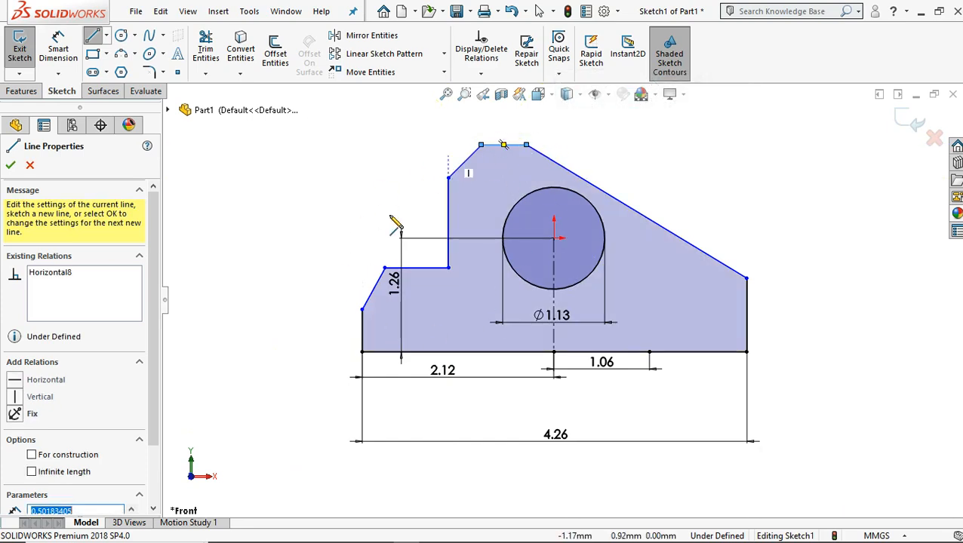
# - Dimension the height of the left step's horizontal line above the base line as 0.88 mm
pyautogui.click(58, 49)
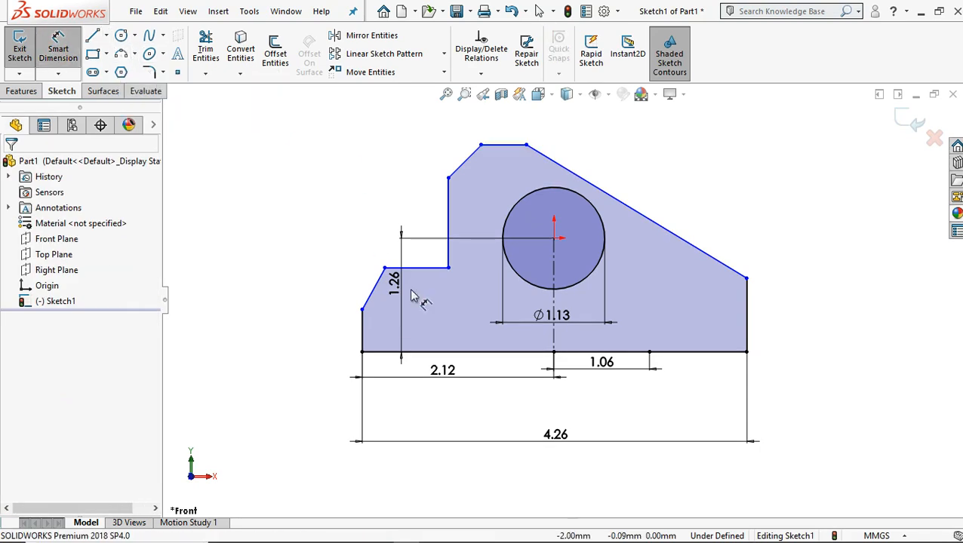
pyautogui.click(425, 268)
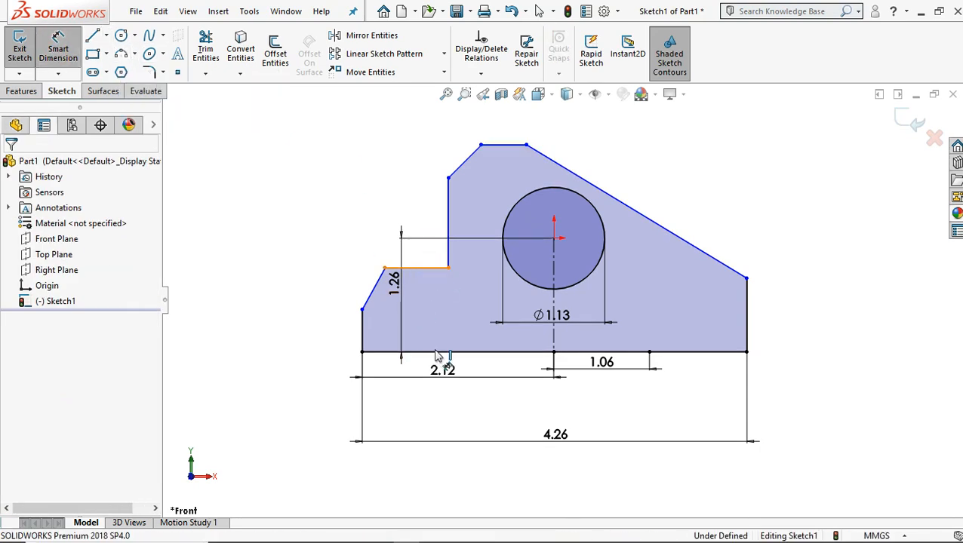
pyautogui.click(436, 352)
pyautogui.click(279, 325)
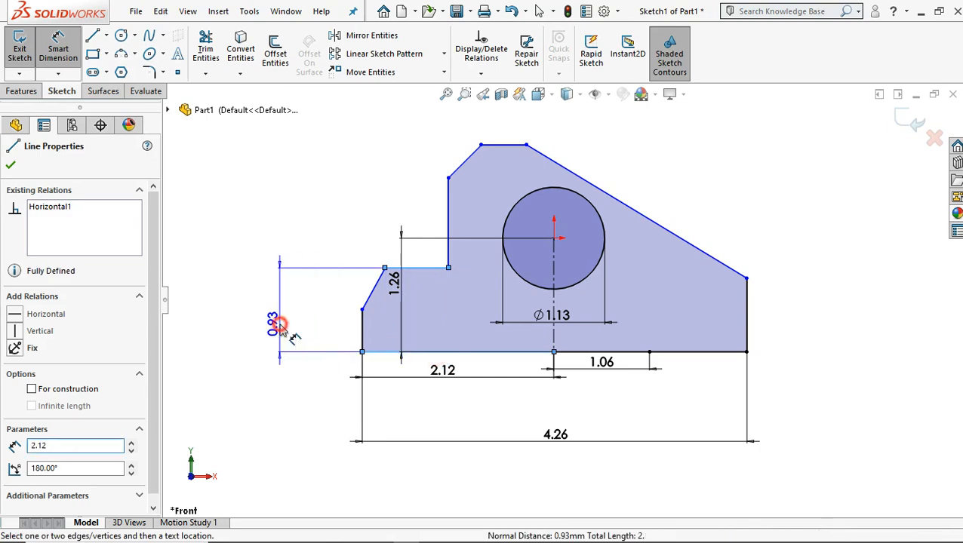
pyautogui.doubleClick(304, 334)
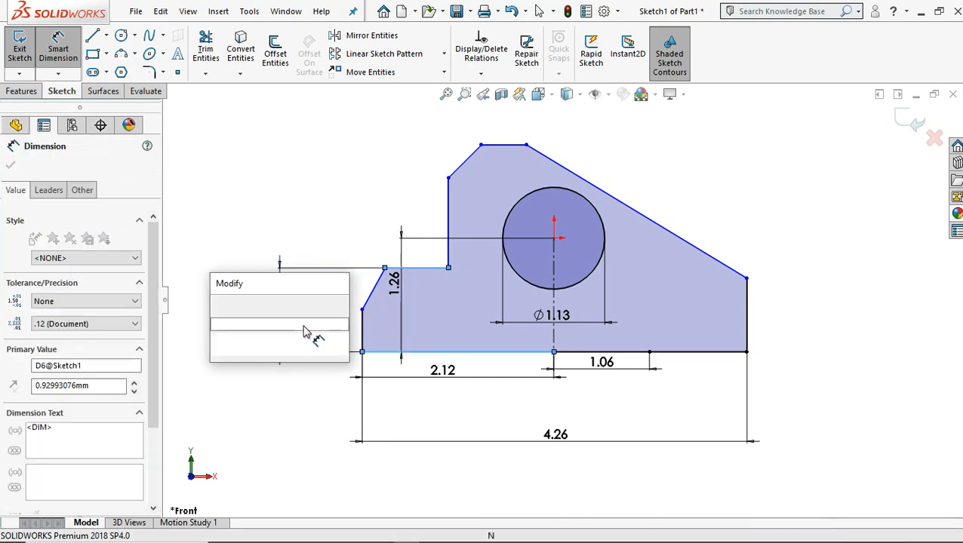
pyautogui.write('0.')
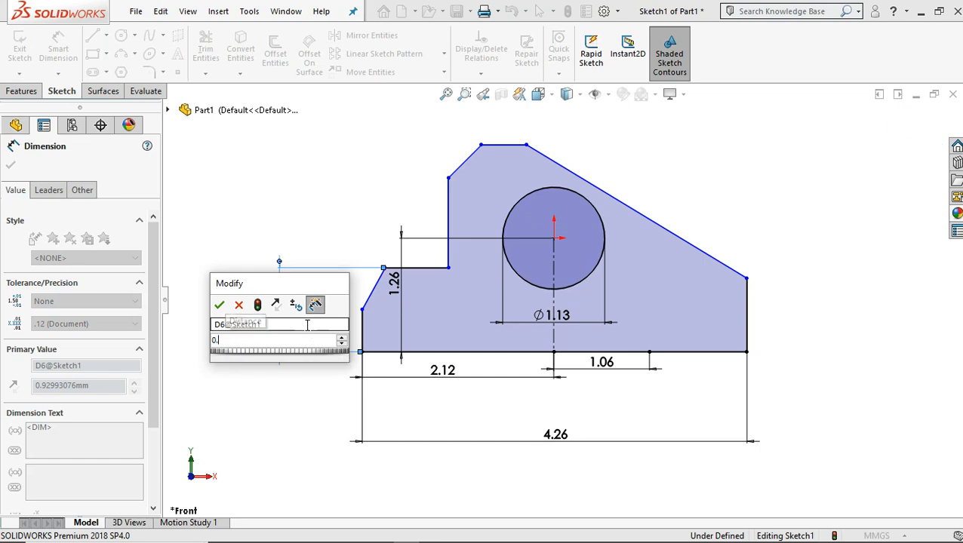
pyautogui.write('88')
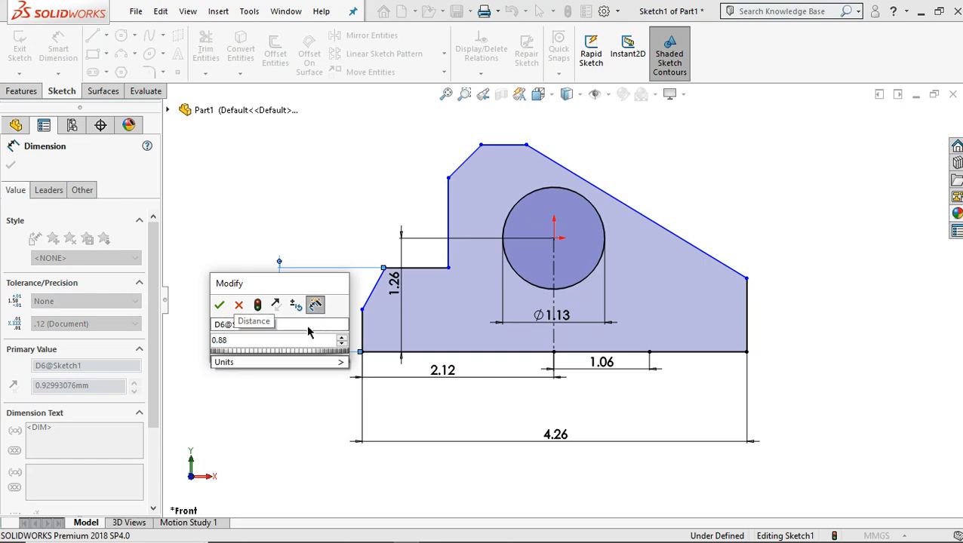
pyautogui.click(221, 305)
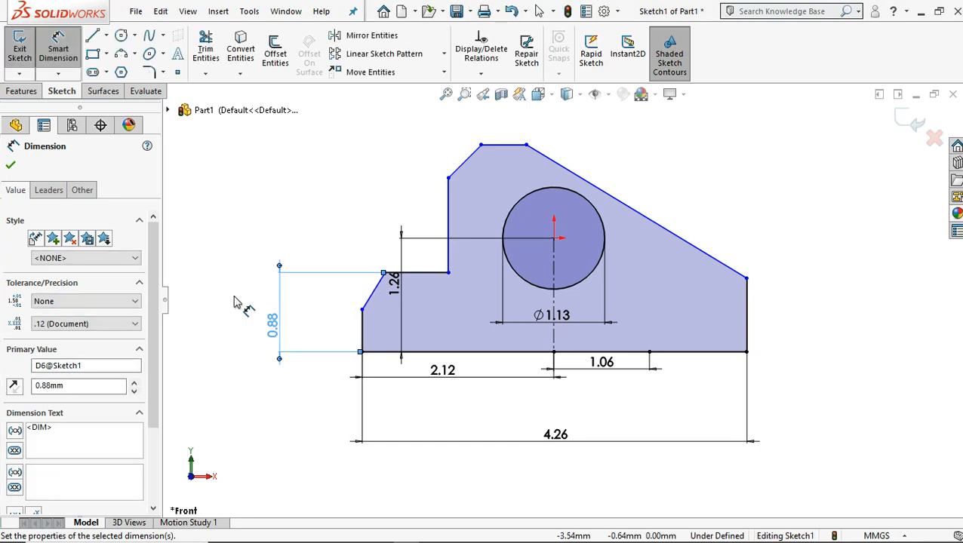
# - Dimension the horizontal distance between the profile's short left edge and the step's upper vertical line as 0.76 mm
pyautogui.click(430, 272)
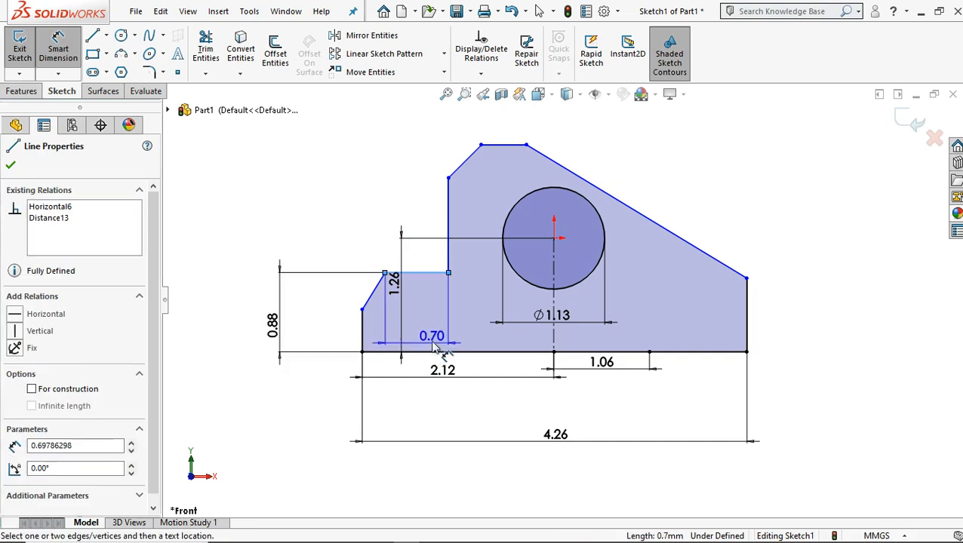
pyautogui.press('Escape')
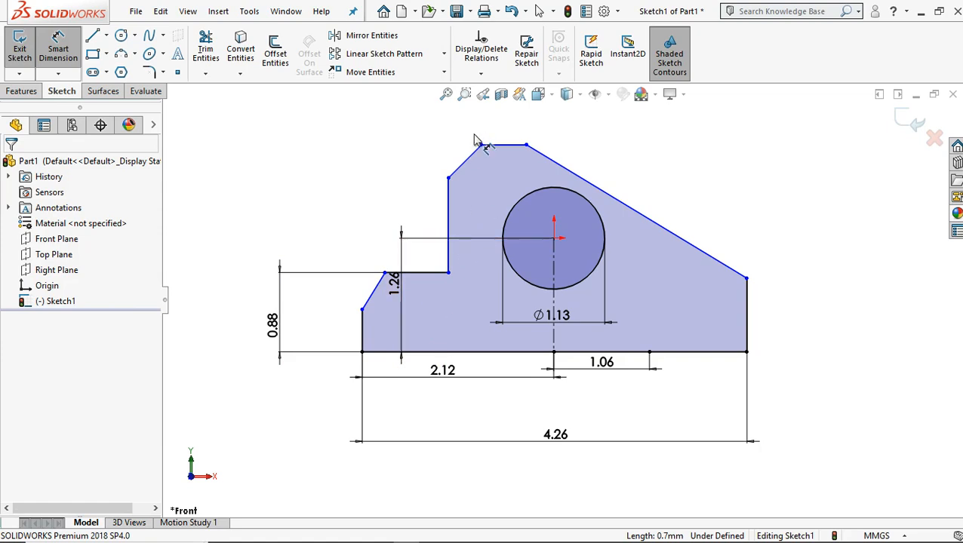
pyautogui.click(450, 215)
pyautogui.click(362, 330)
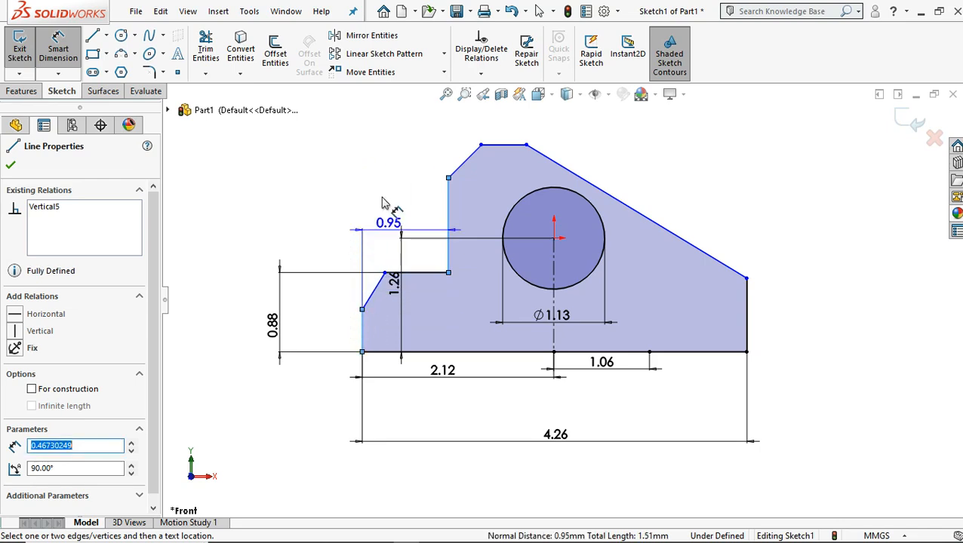
pyautogui.click(316, 197)
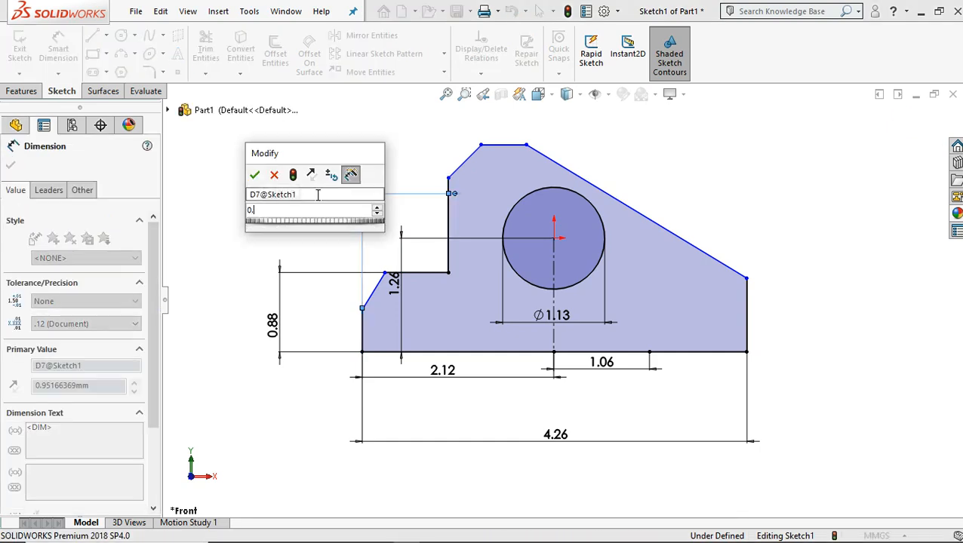
pyautogui.write('0.76')
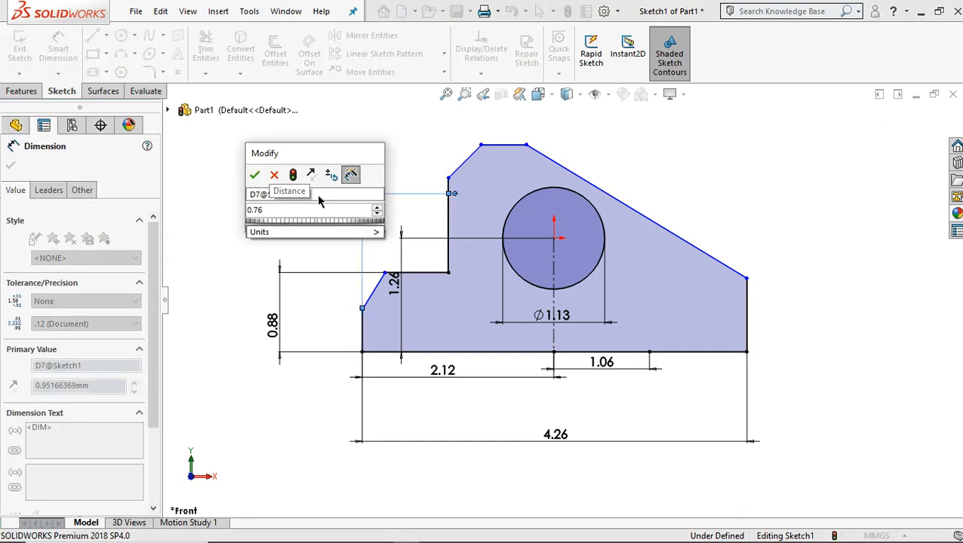
pyautogui.click(256, 174)
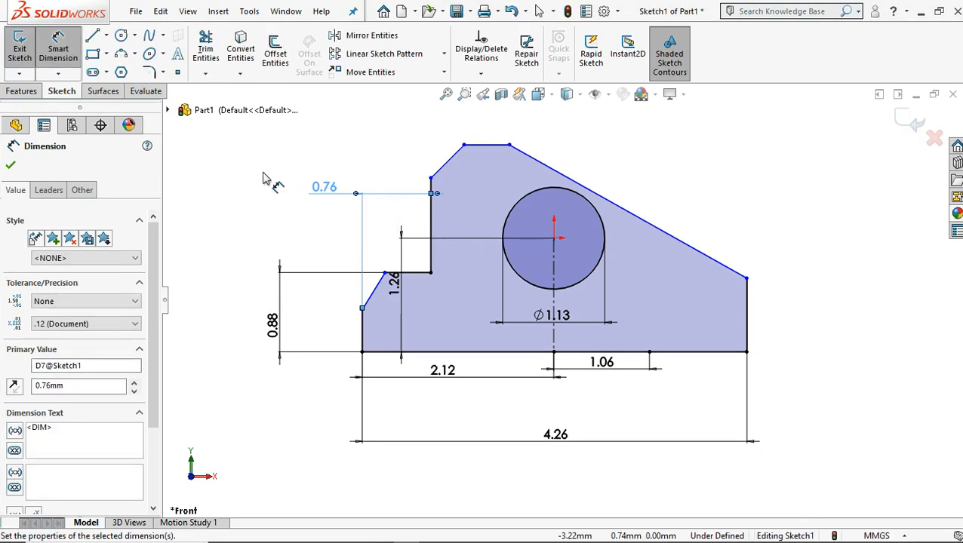
# - Dimension the horizontal distance from the profile's left edge to the left end of the top line as 1.06 mm
pyautogui.click(464, 151)
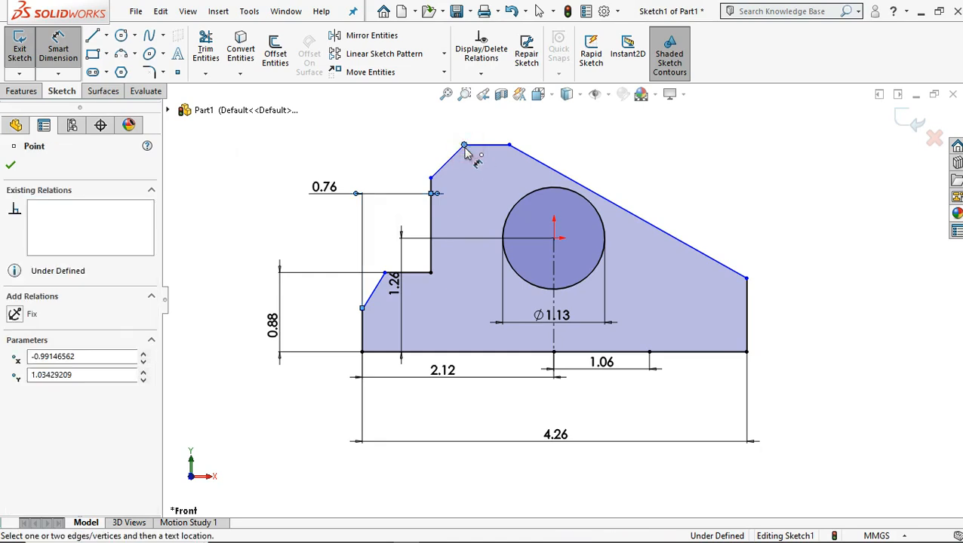
pyautogui.click(365, 332)
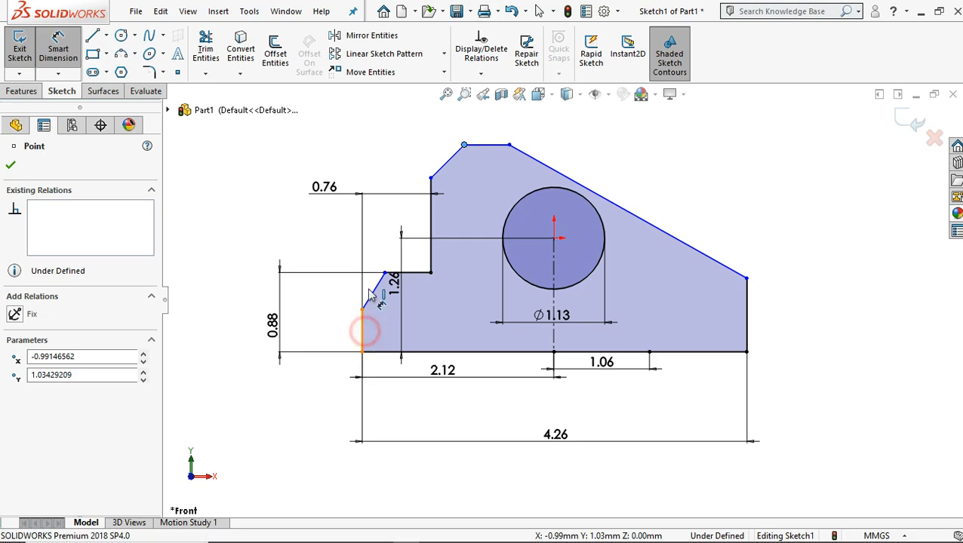
pyautogui.click(392, 144)
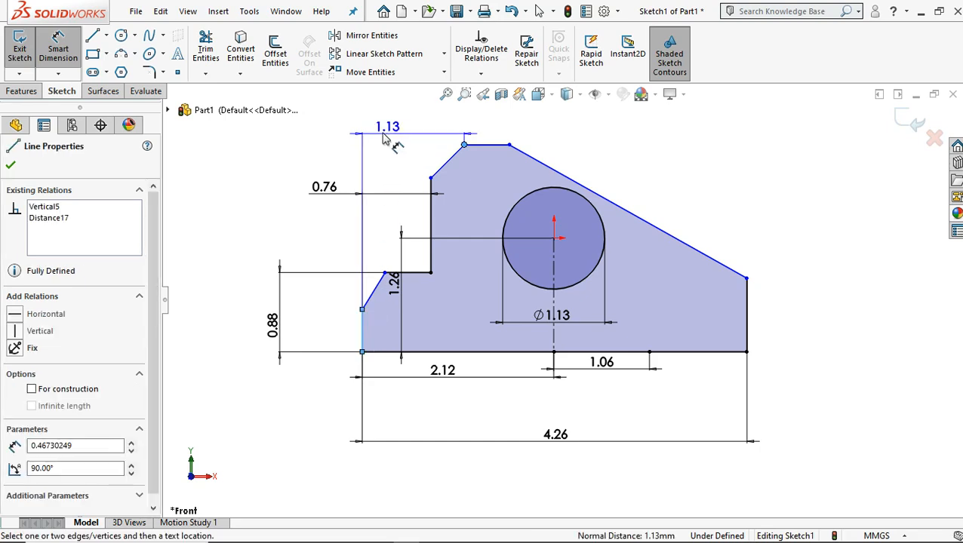
pyautogui.click(402, 122)
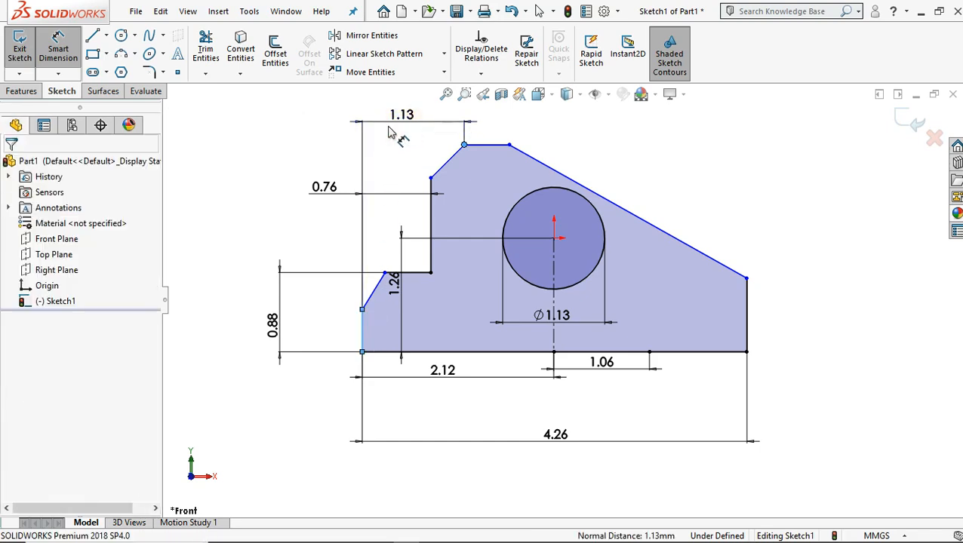
pyautogui.write('1.06')
pyautogui.click(341, 104)
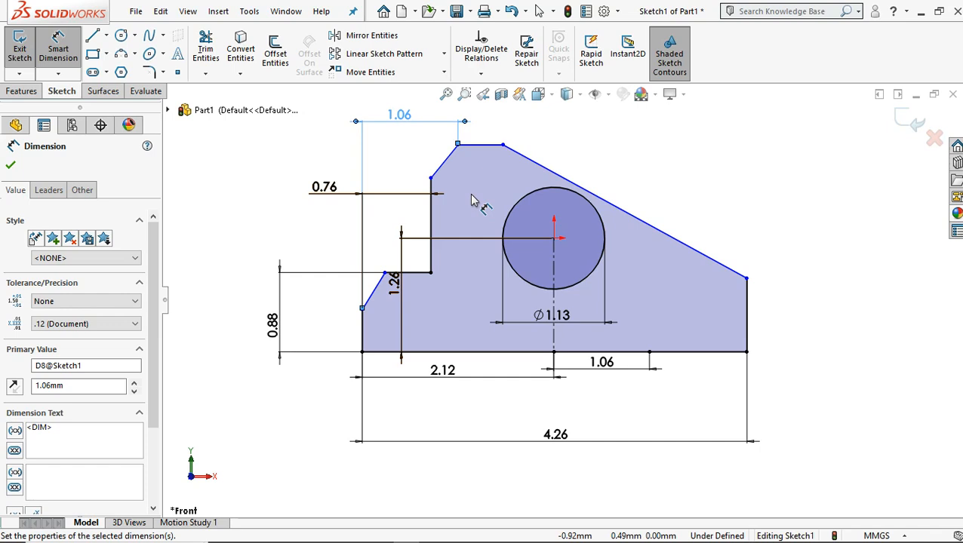
# - Dimension the angle between the upper-left slanted line and the top horizontal line as 60°
pyautogui.click(438, 170)
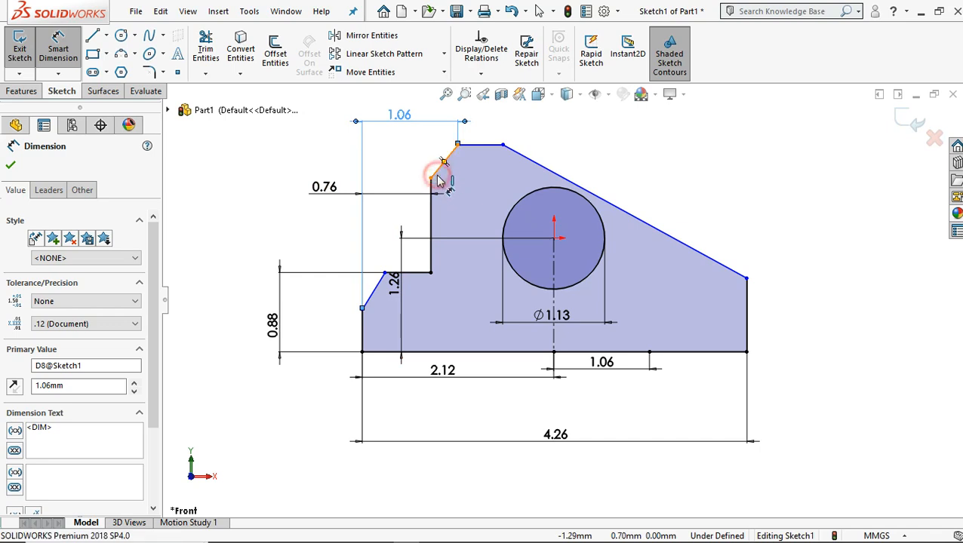
pyautogui.click(485, 145)
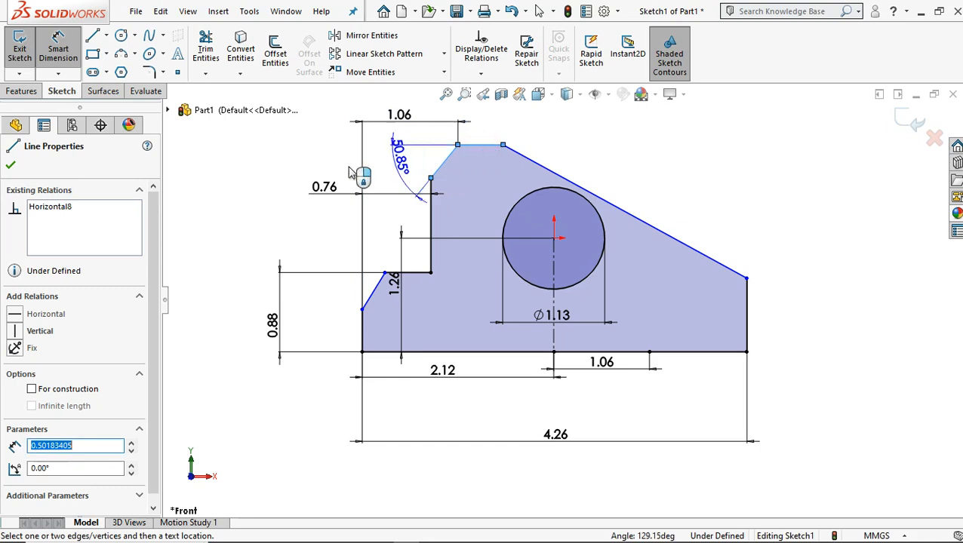
pyautogui.click(224, 276)
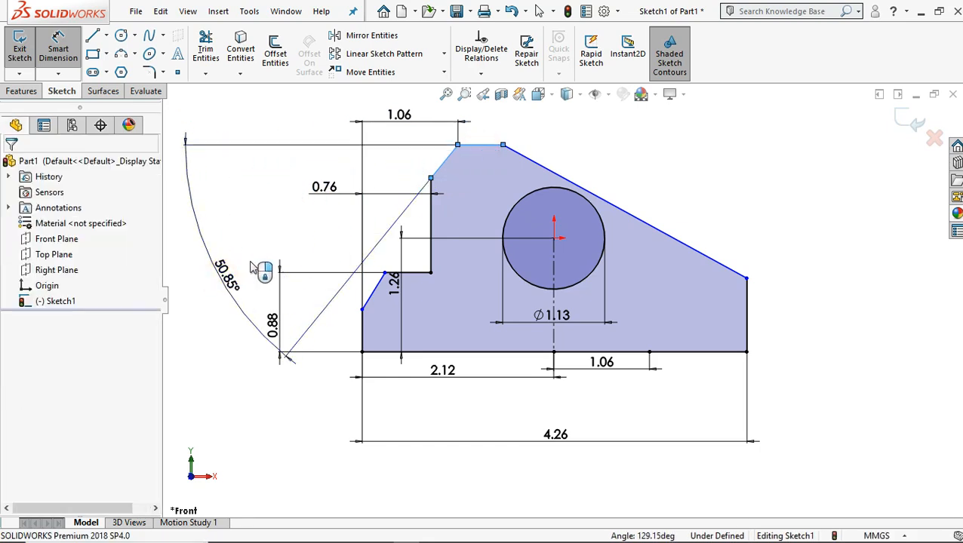
pyautogui.click(261, 268)
pyautogui.write('60')
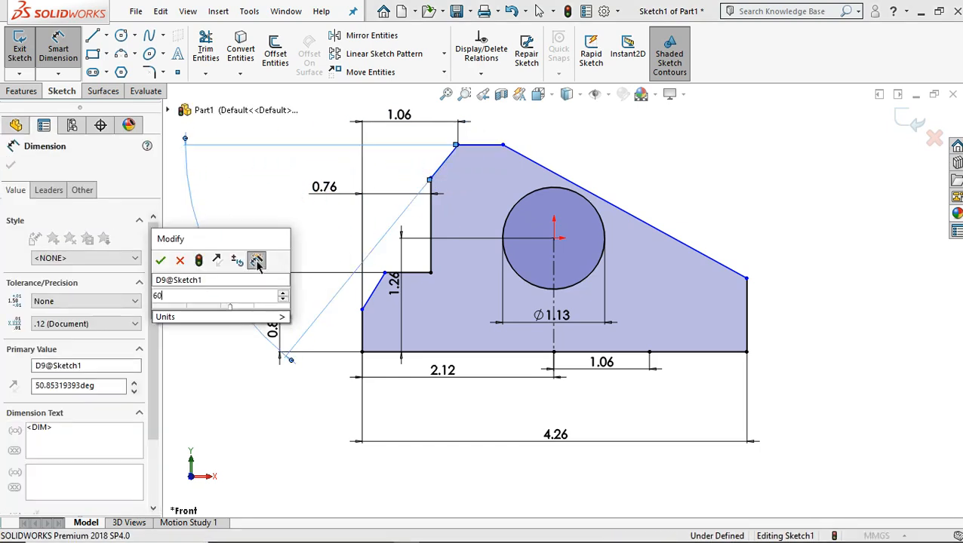
pyautogui.click(160, 260)
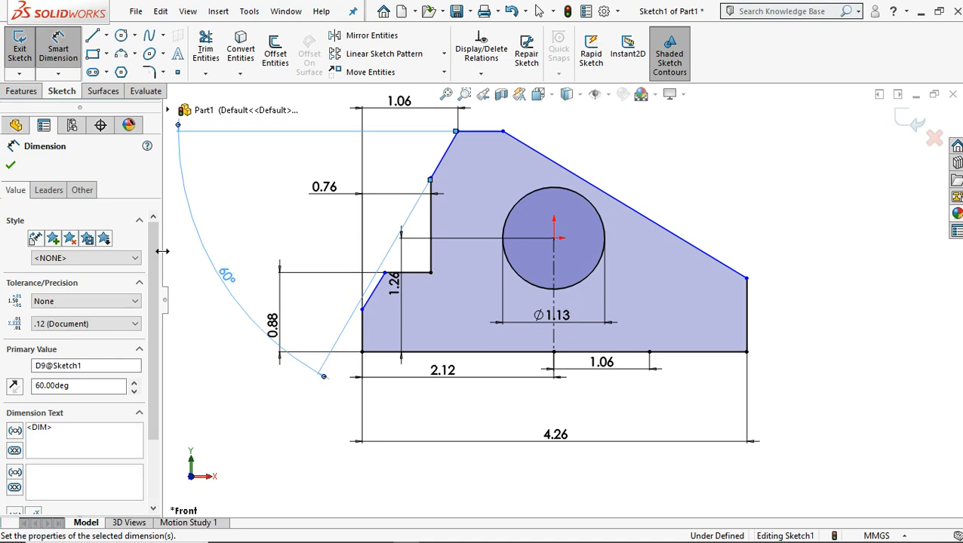
pyautogui.click(10, 166)
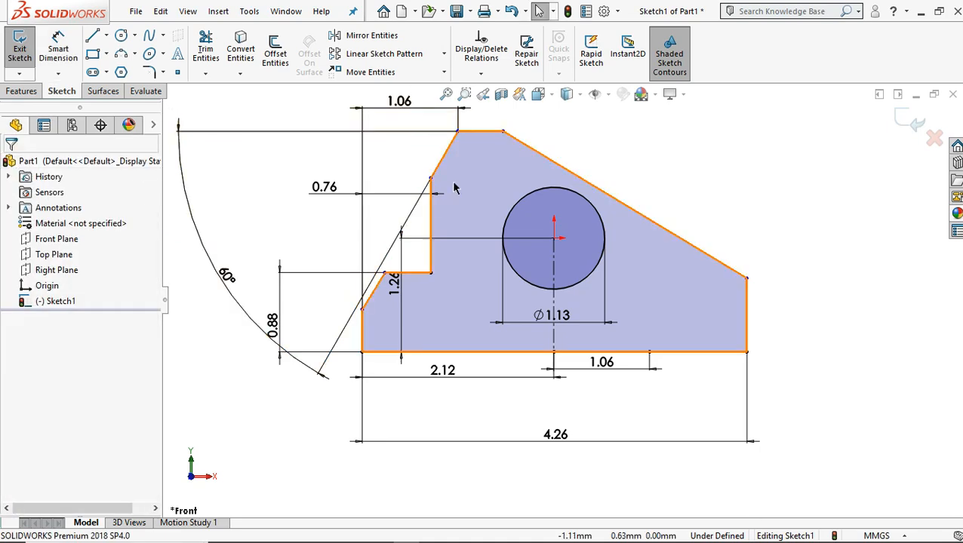
# - Make the upper-left slanted line and the lower-left slanted line collinear
pyautogui.keyDown('ctrl'); pyautogui.click(374, 294); pyautogui.keyUp('ctrl')
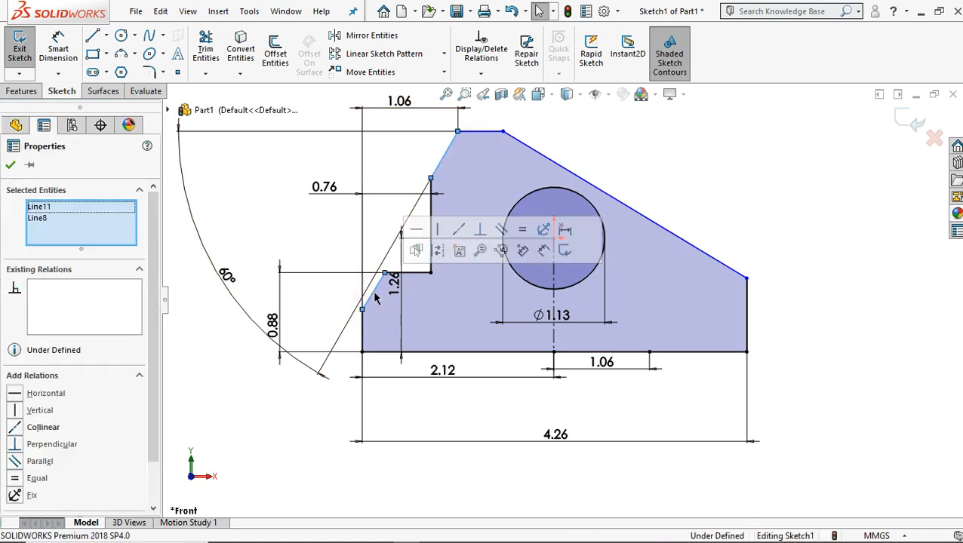
pyautogui.click(14, 430)
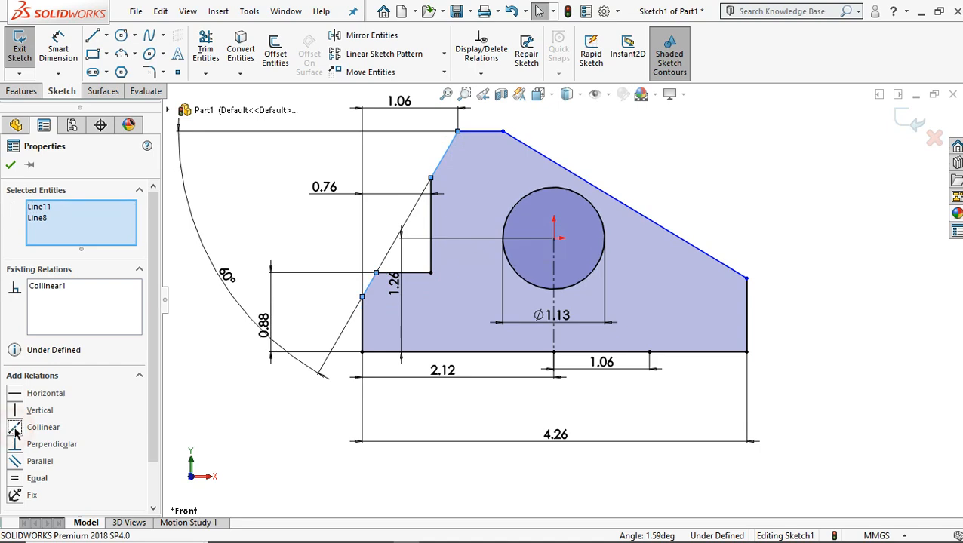
pyautogui.click(11, 166)
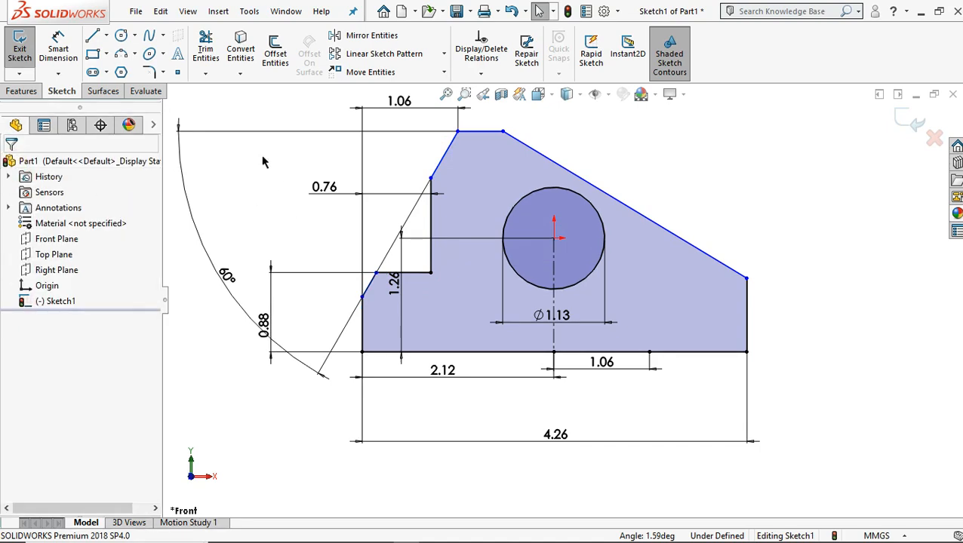
# - Dimension the overall height between the top line and the base line as 2.26 mm, placed to the right of the profile
pyautogui.click(58, 46)
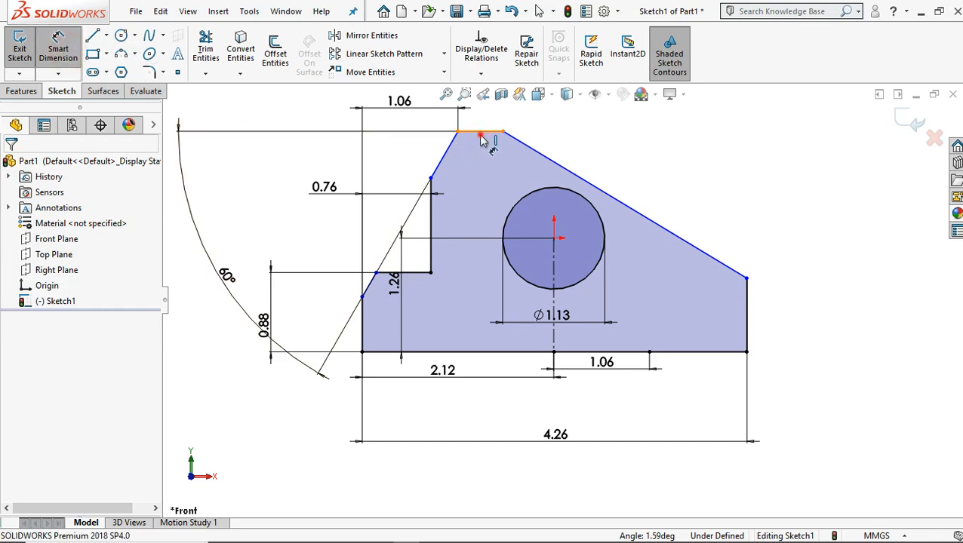
pyautogui.click(483, 355)
pyautogui.click(489, 352)
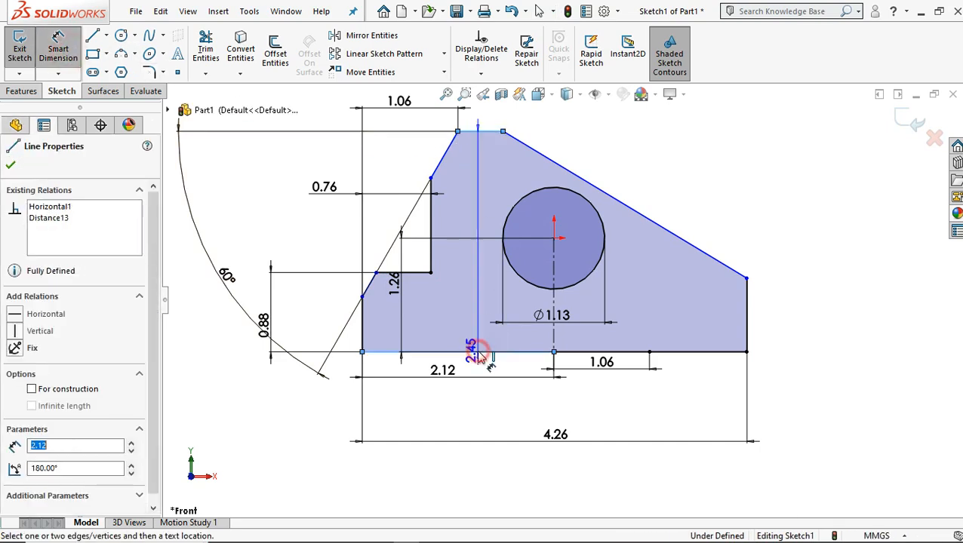
pyautogui.click(907, 286)
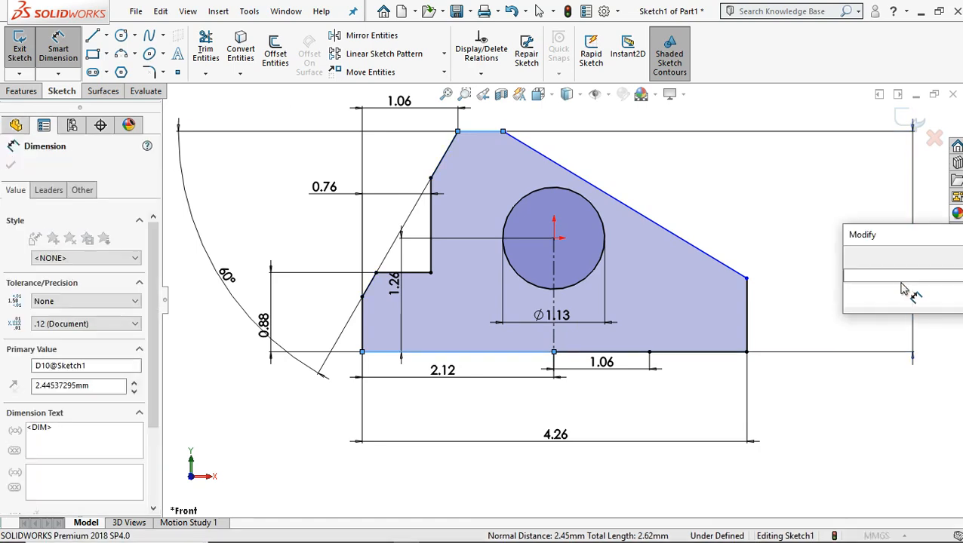
pyautogui.write('2.26')
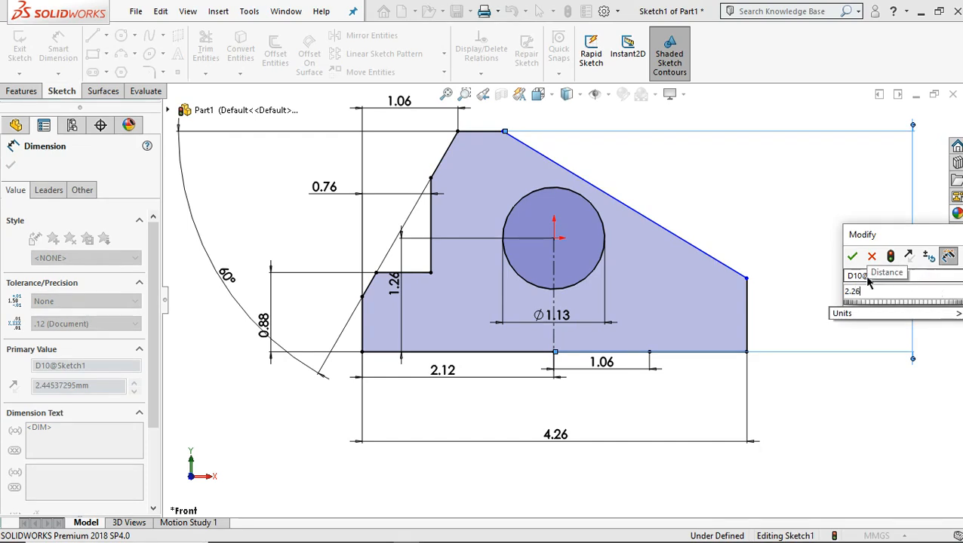
pyautogui.click(851, 257)
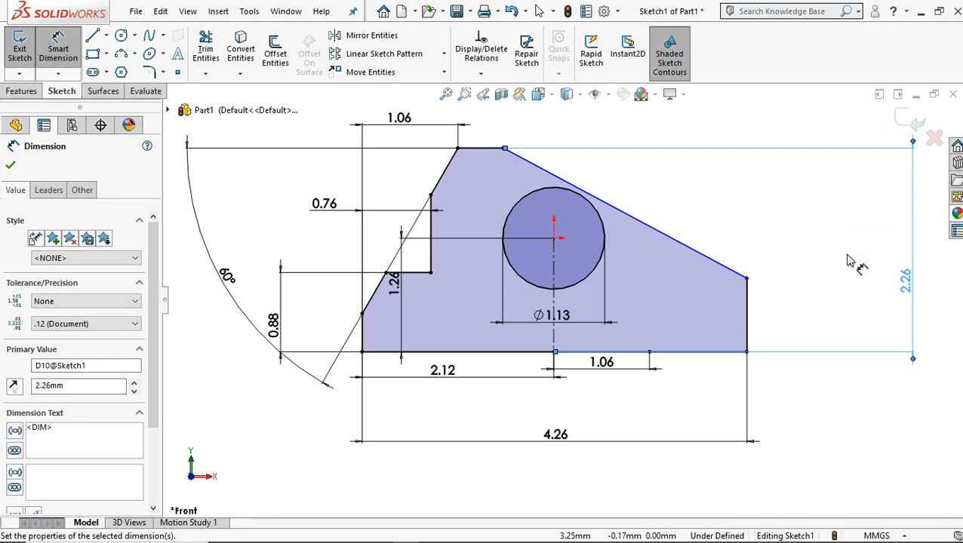
# - Dimension the horizontal distance from the top end of the right sloped line to the right vertical edge as 1.94 mm
pyautogui.click(503, 149)
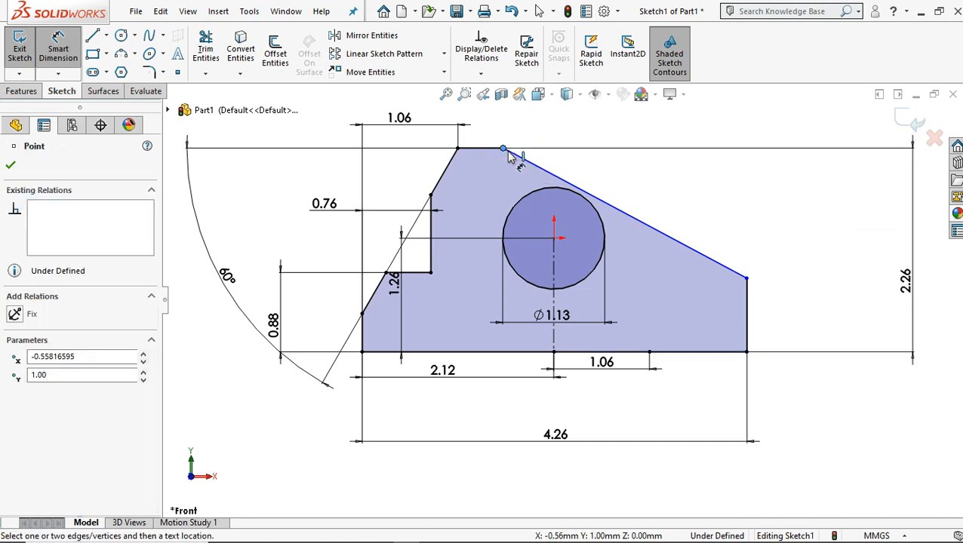
pyautogui.click(746, 302)
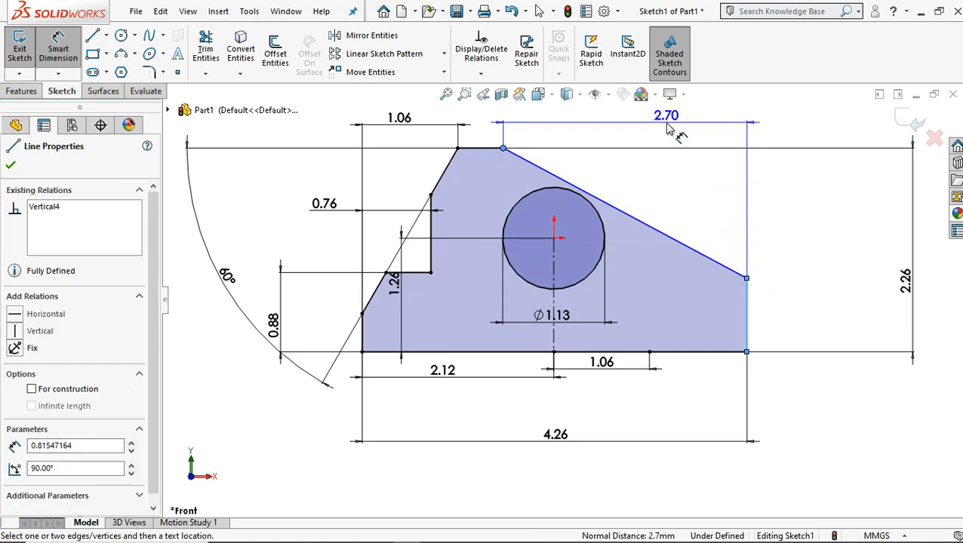
pyautogui.click(668, 130)
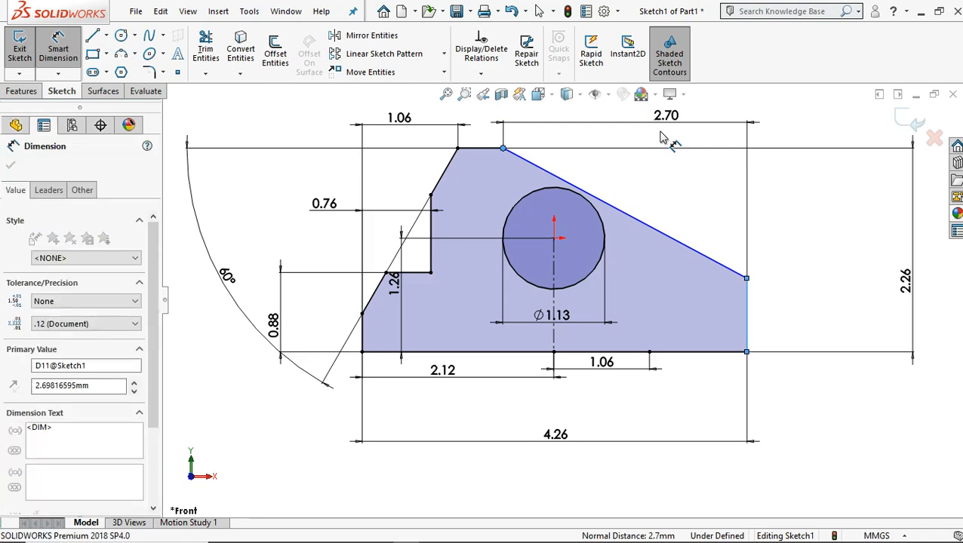
pyautogui.write('1.9')
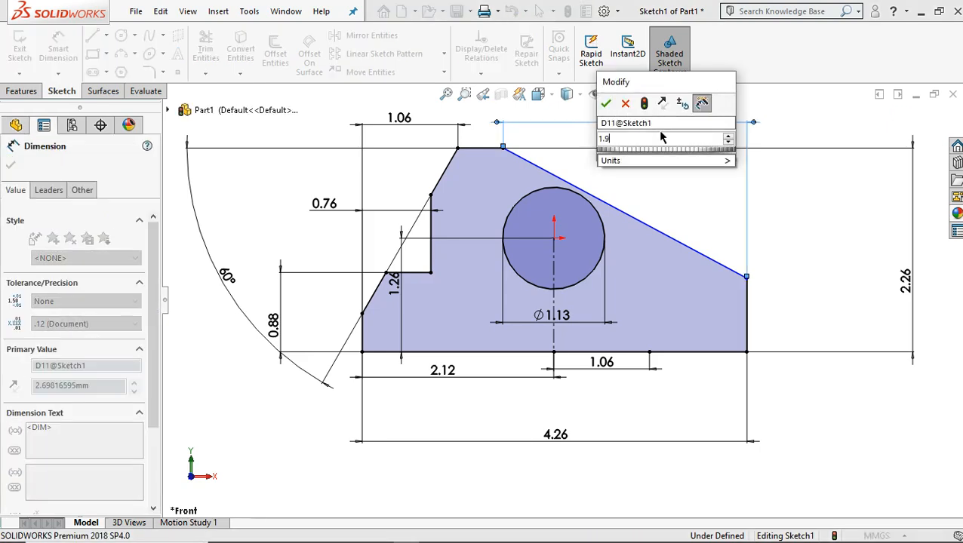
pyautogui.write('4')
pyautogui.click(604, 102)
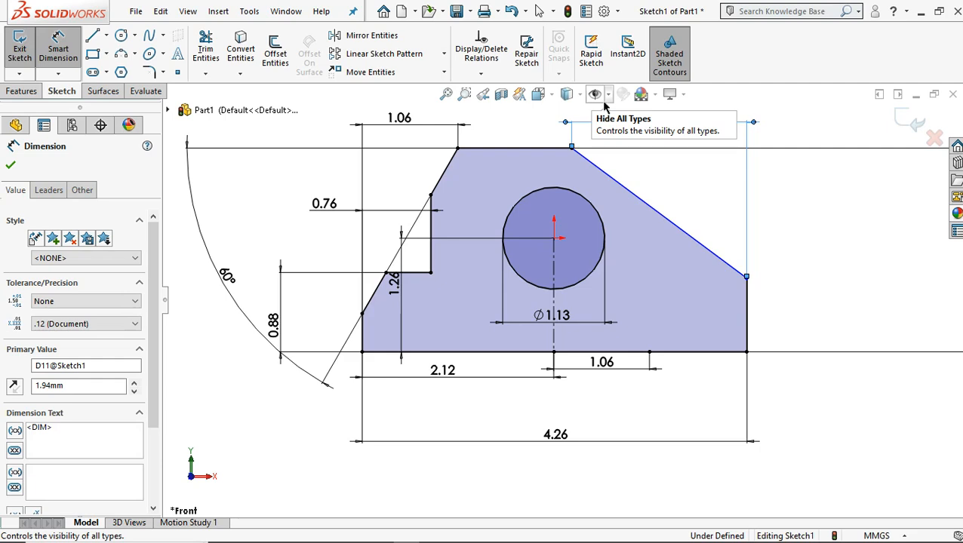
pyautogui.press('f')
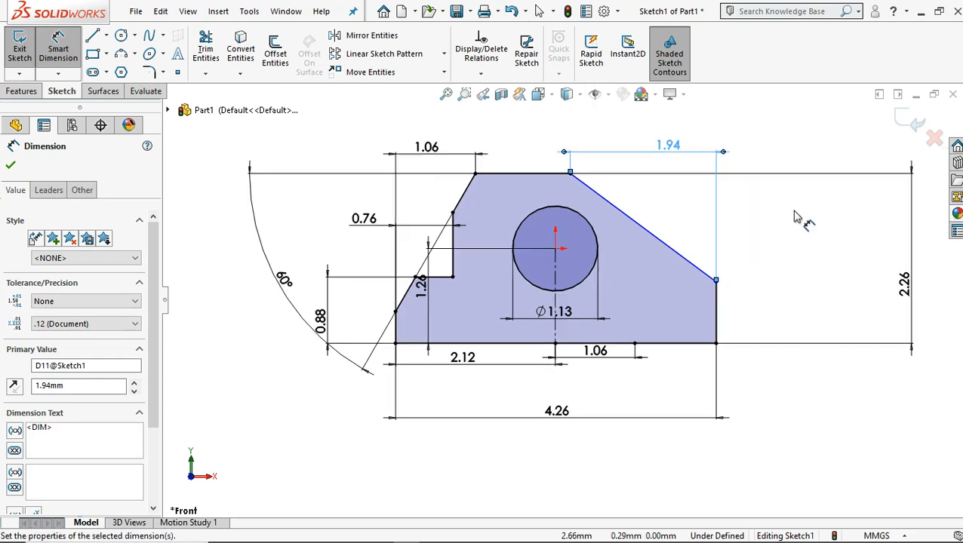
pyautogui.click(12, 167)
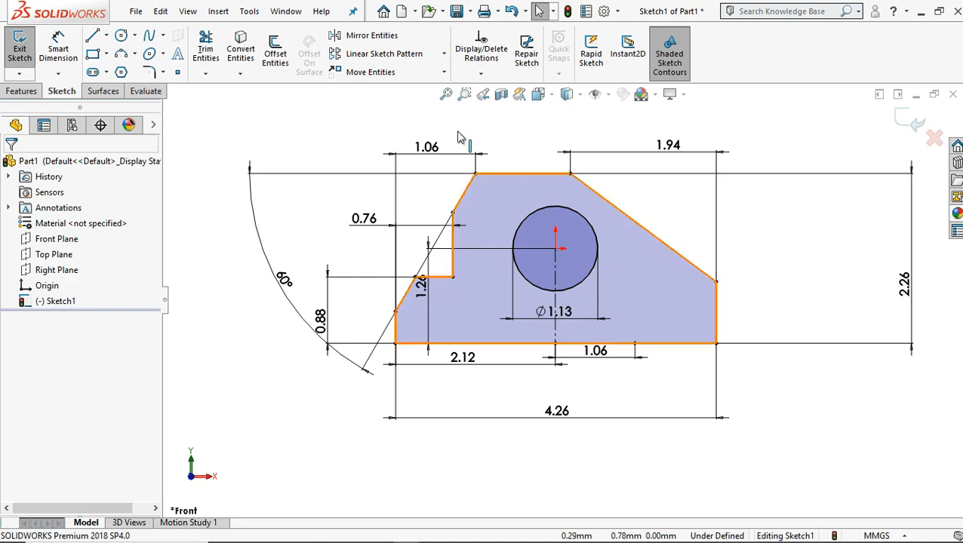
# - Sketch a horizontal construction line about 1.6 mm long from the circle's centre leftward past the step's vertical edge
pyautogui.click(93, 39)
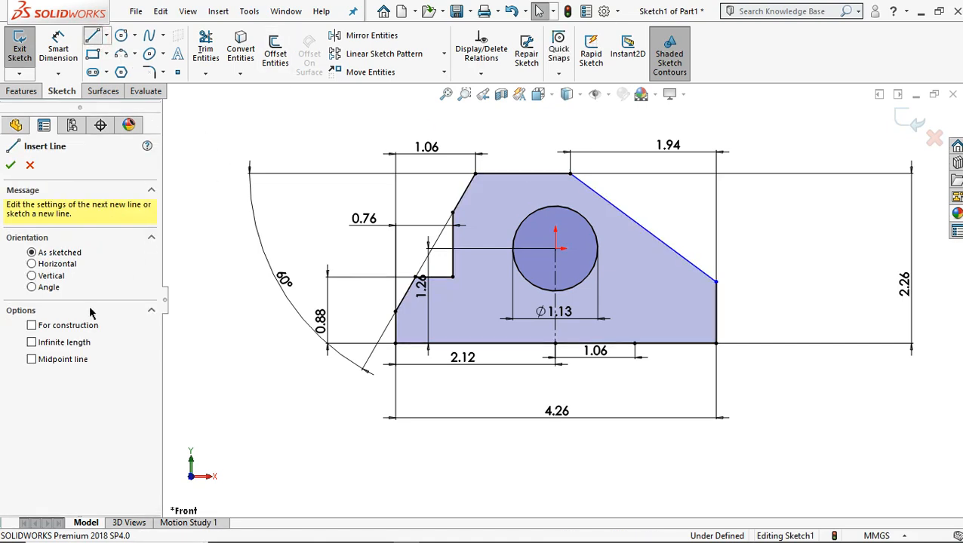
pyautogui.click(31, 326)
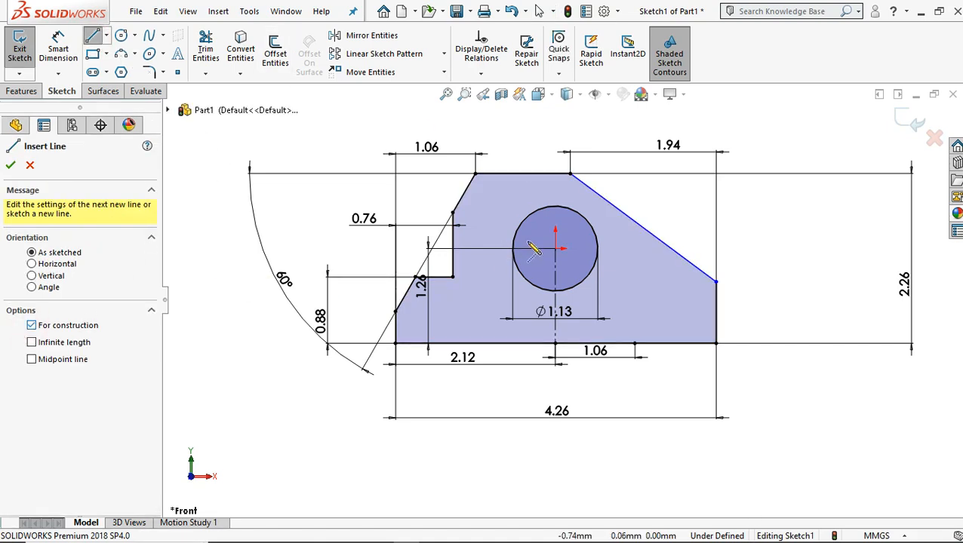
pyautogui.click(555, 249)
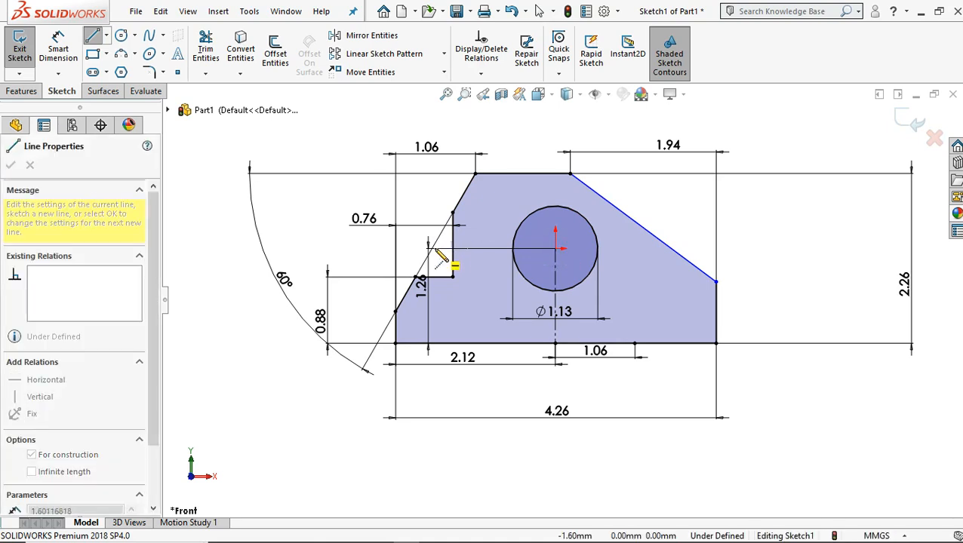
pyautogui.click(435, 248)
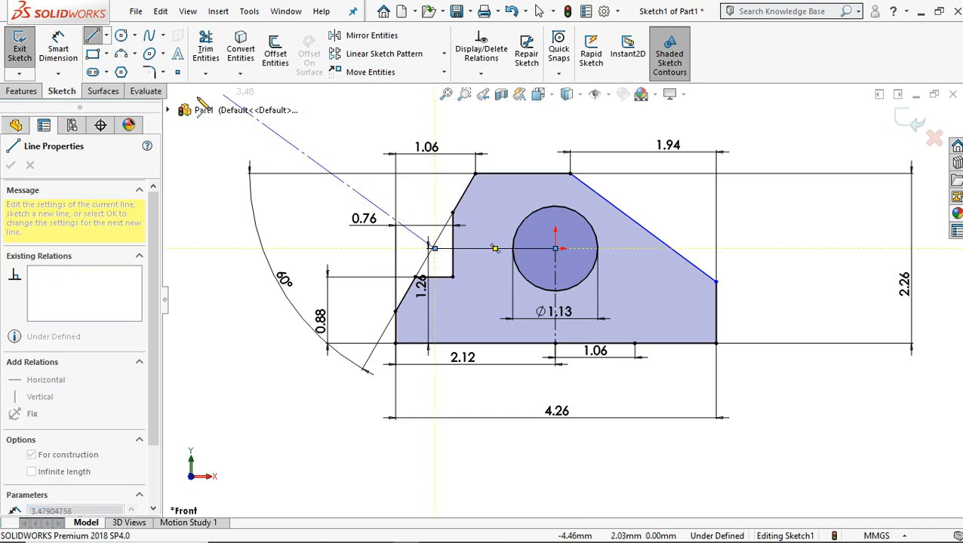
# - Sketch a vertical midpoint line about 0.25 mm long centred on the left end of the horizontal construction line
pyautogui.click(107, 35)
pyautogui.click(134, 88)
pyautogui.scroll(3, 447, 265)
pyautogui.scroll(2, 472, 281)
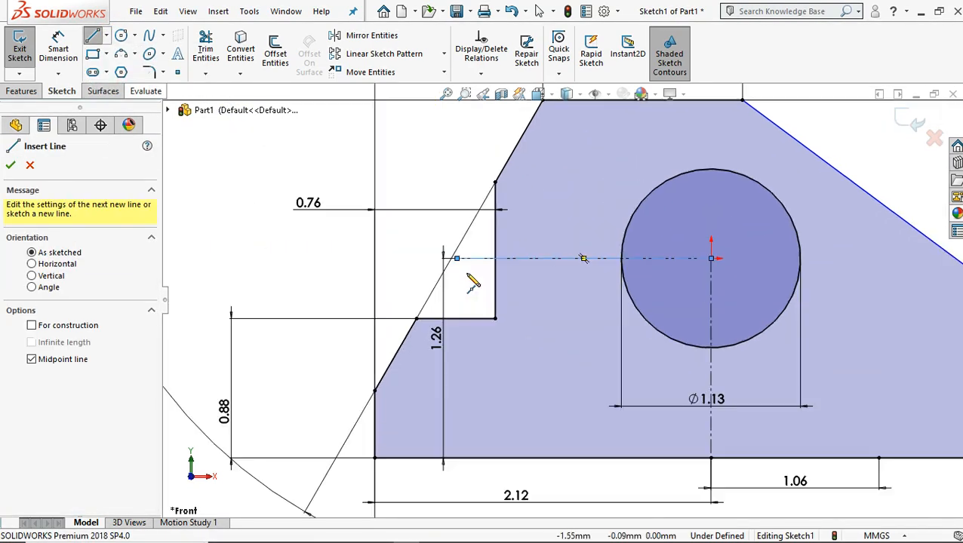
pyautogui.click(456, 260)
pyautogui.click(457, 242)
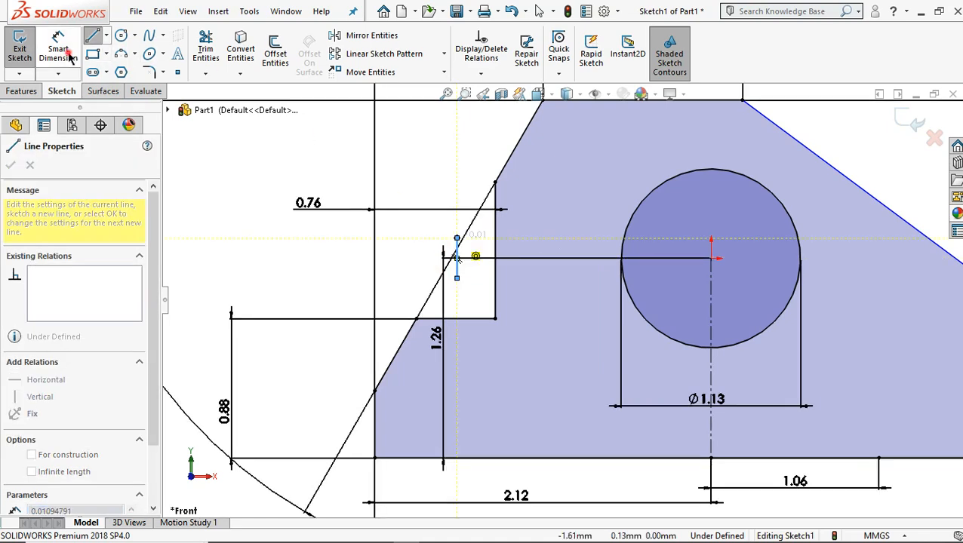
pyautogui.press('Escape')
pyautogui.press('Escape')
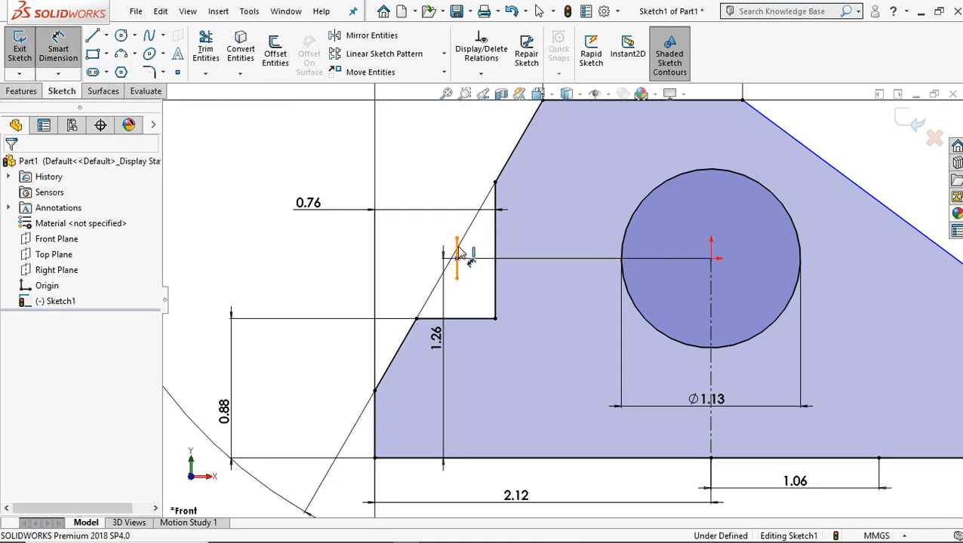
# - Dimension the short vertical line's length as 0.12 mm
pyautogui.click(458, 255)
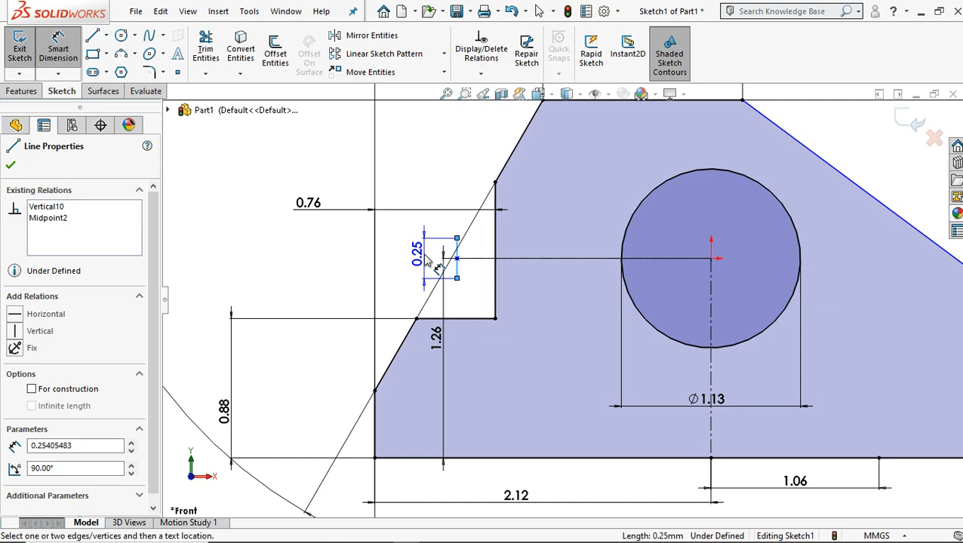
pyautogui.click(434, 260)
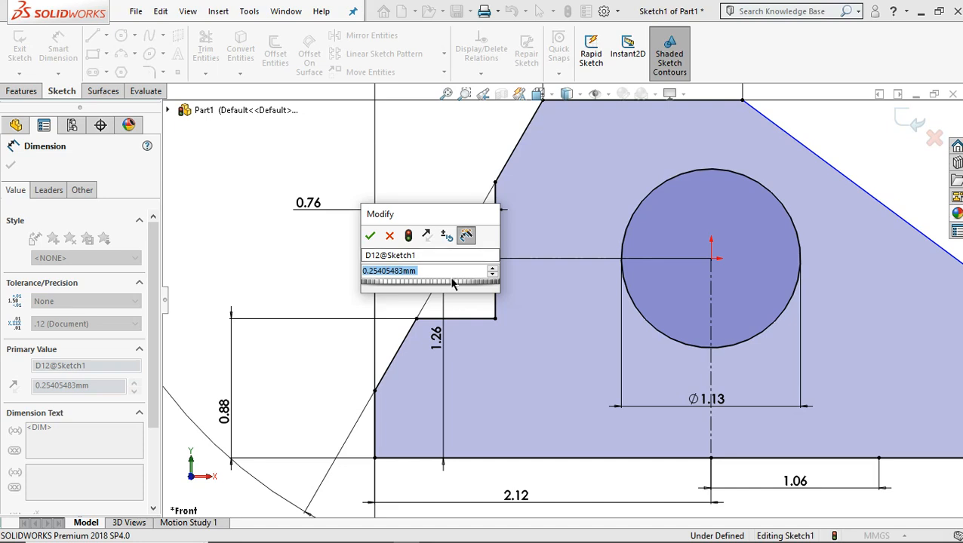
pyautogui.write('0')
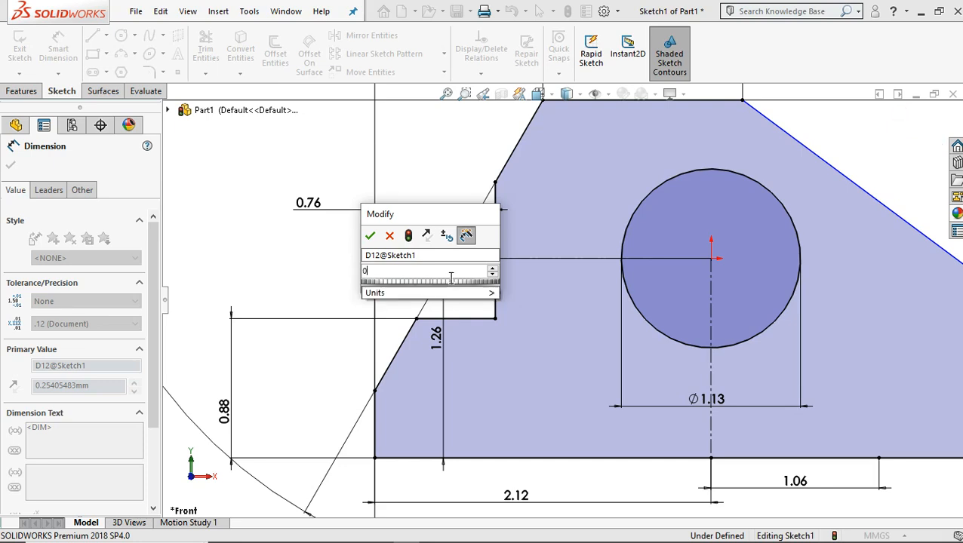
pyautogui.write('.12')
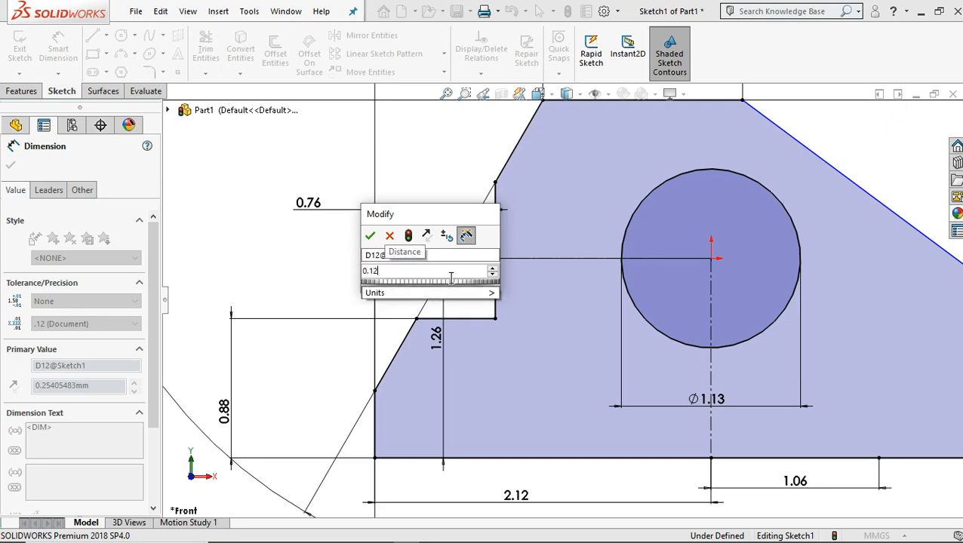
pyautogui.click(372, 236)
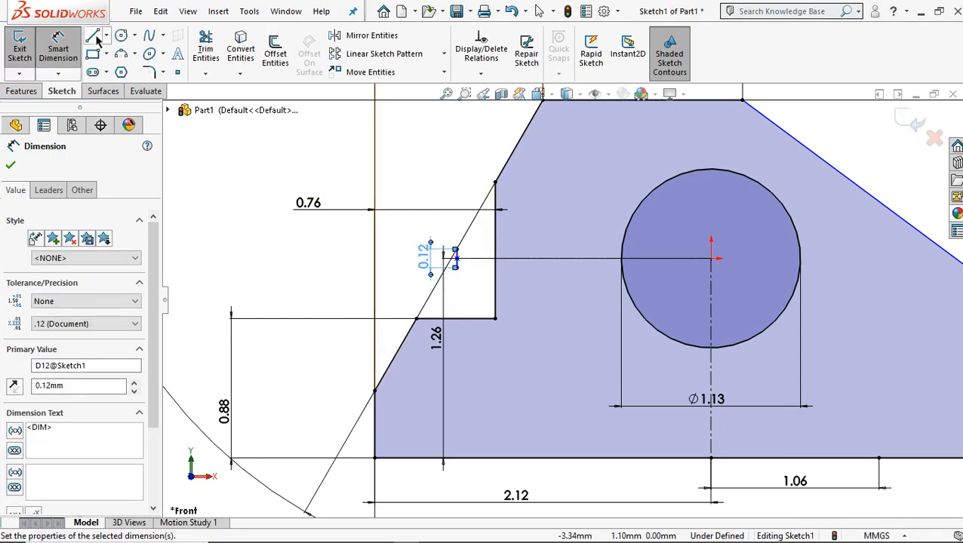
# - Sketch a horizontal line about 1.04 mm long from the lower end of the short vertical line to the circle
pyautogui.press('l')
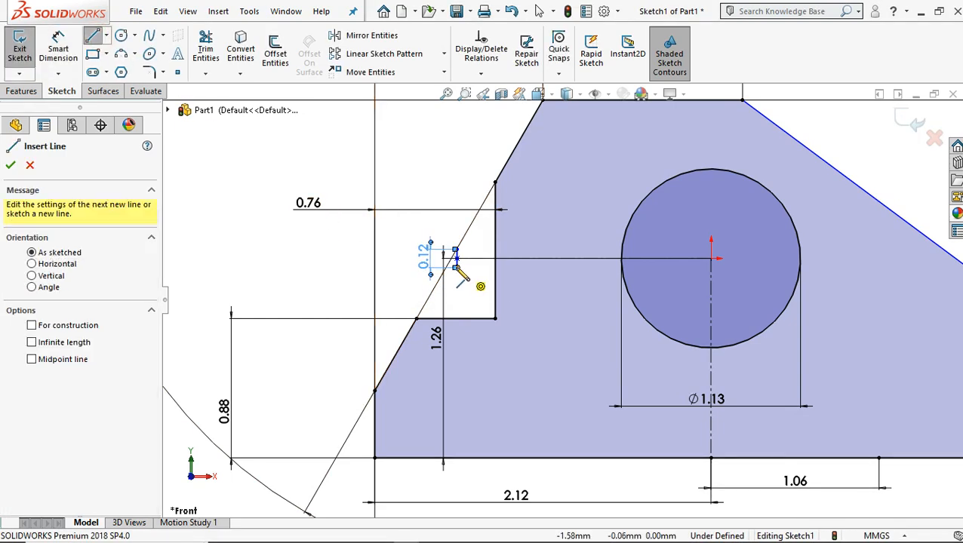
pyautogui.click(623, 268)
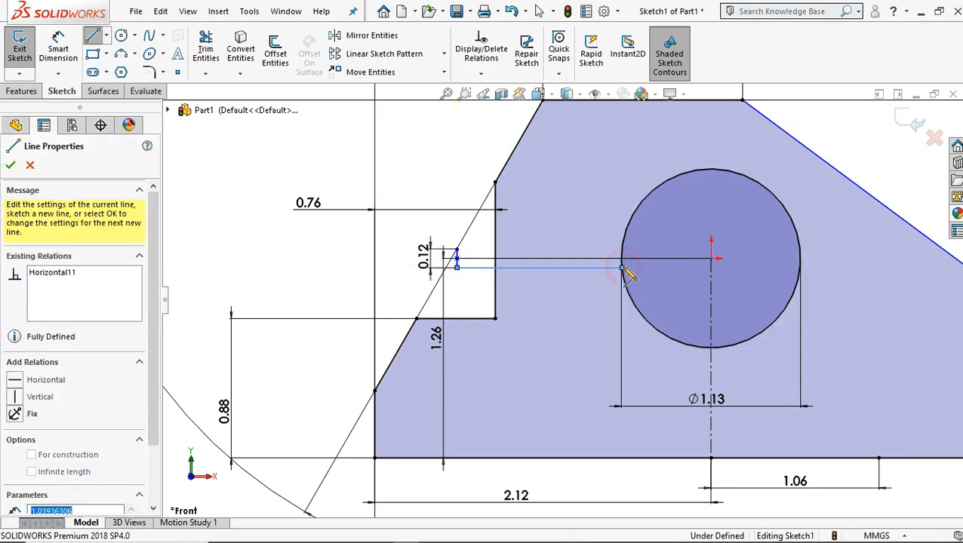
pyautogui.rightClick(578, 231)
pyautogui.click(596, 236)
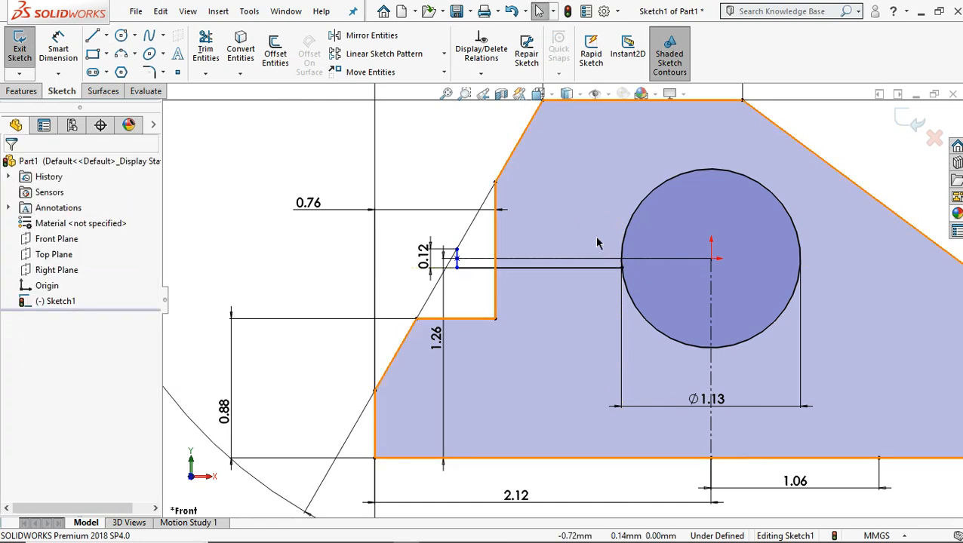
# - Mirror the lower horizontal slot line about the horizontal construction line, keeping the original
pyautogui.click(364, 35)
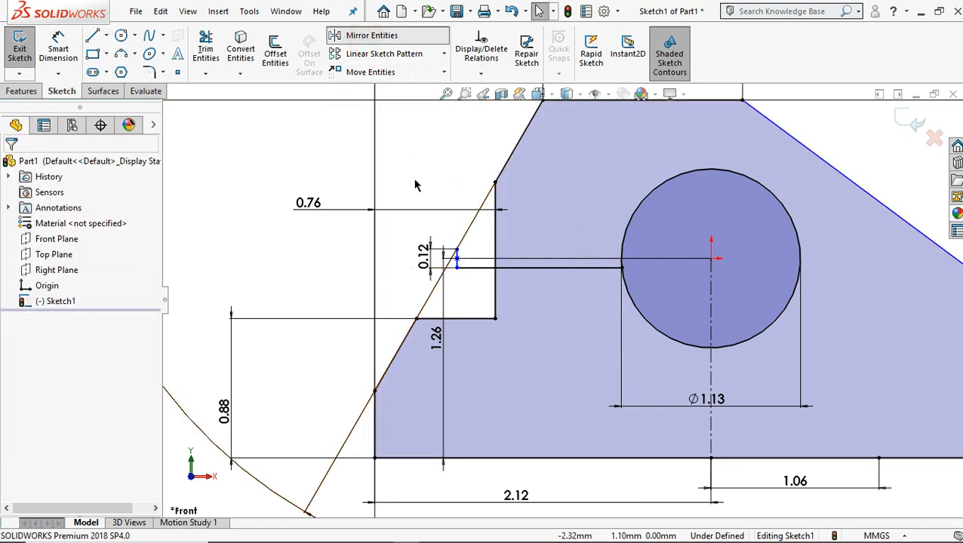
pyautogui.click(537, 268)
pyautogui.click(87, 340)
pyautogui.click(511, 259)
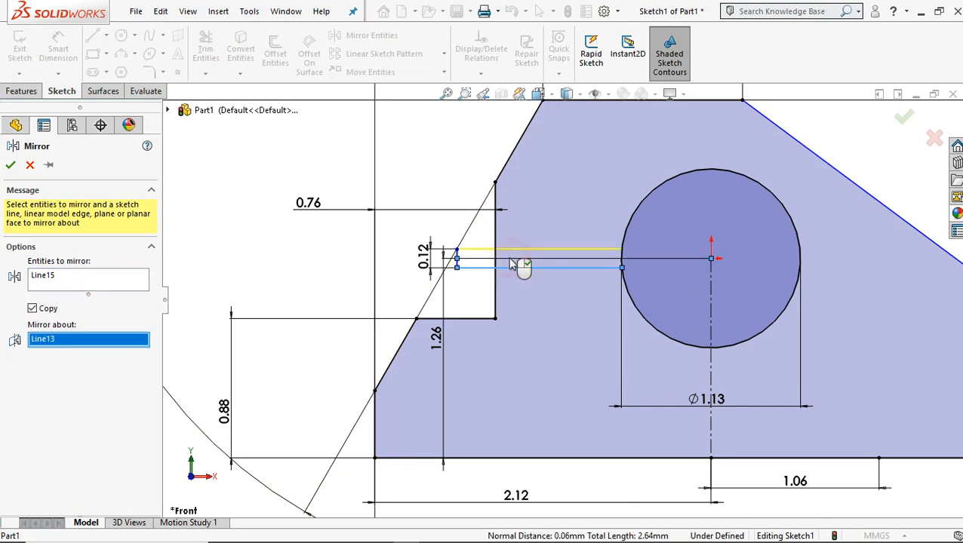
pyautogui.click(11, 165)
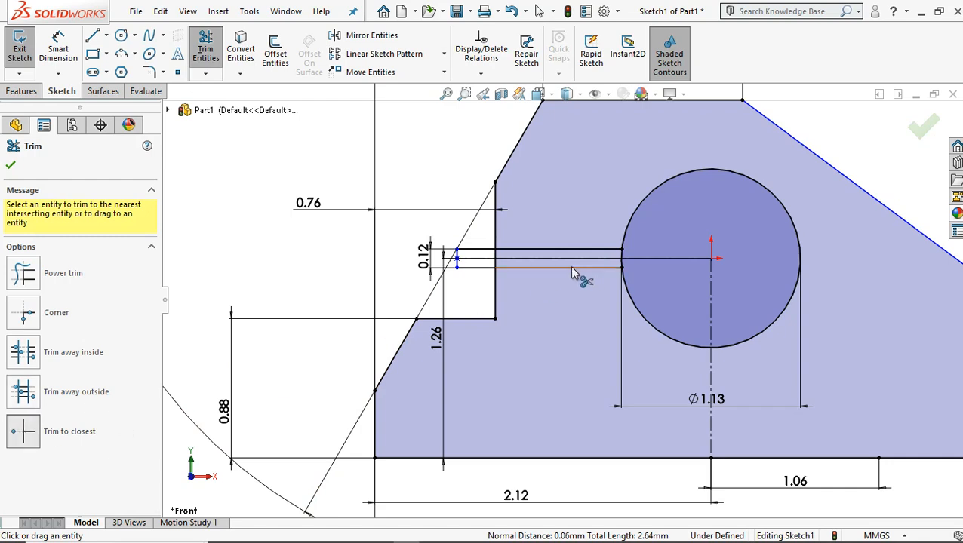
# - Trim away the slot lines left of the step's vertical edge and the short vertical line, accepting deletion of its dimension
pyautogui.scroll(-3, 625, 261)
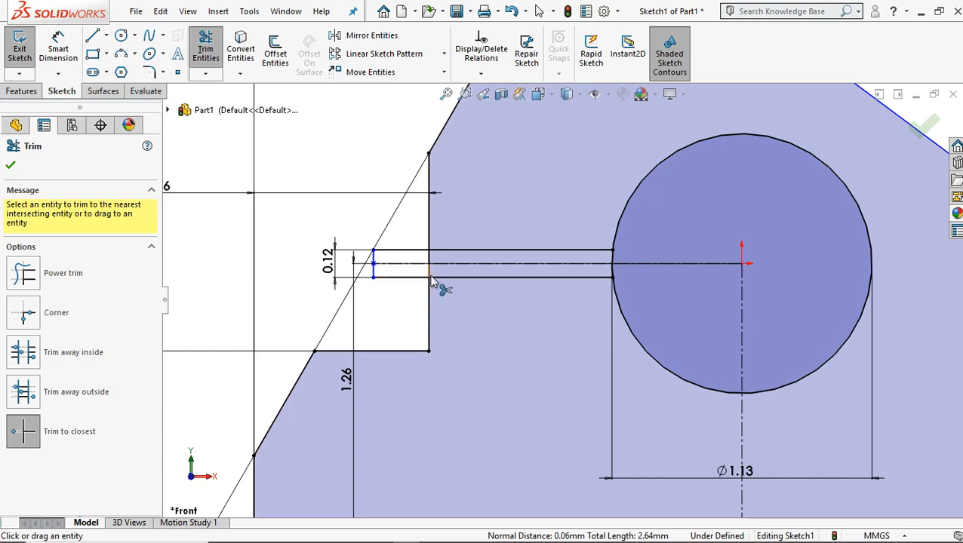
pyautogui.click(413, 278)
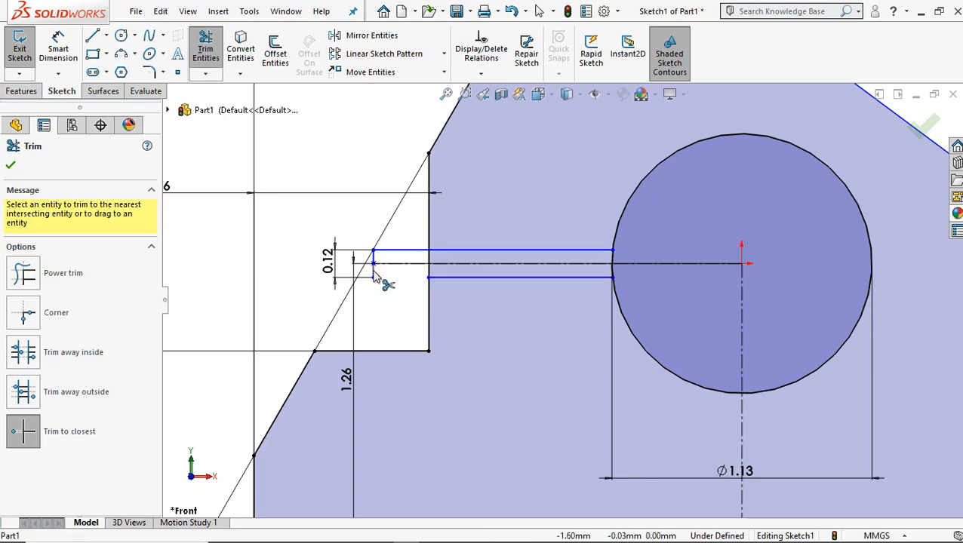
pyautogui.click(373, 273)
pyautogui.click(513, 285)
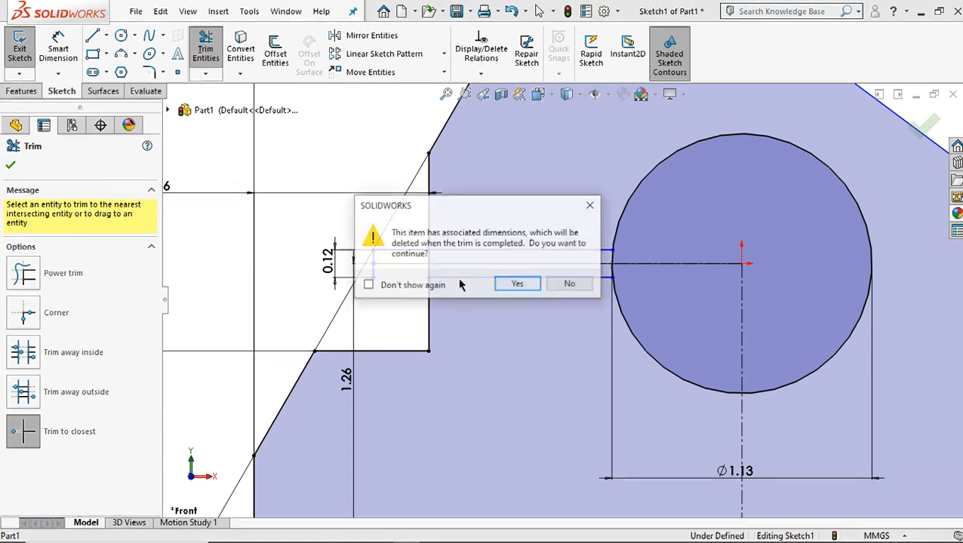
pyautogui.click(513, 285)
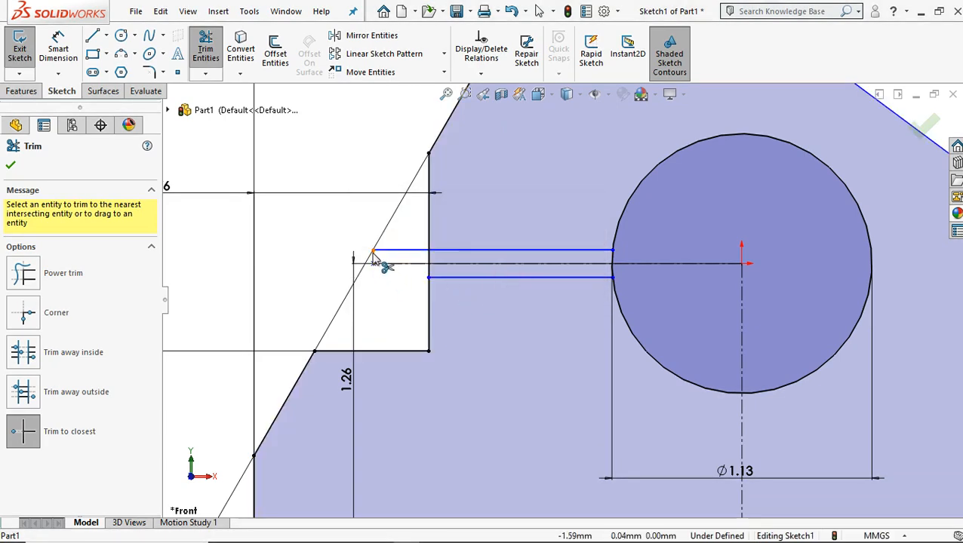
pyautogui.click(404, 250)
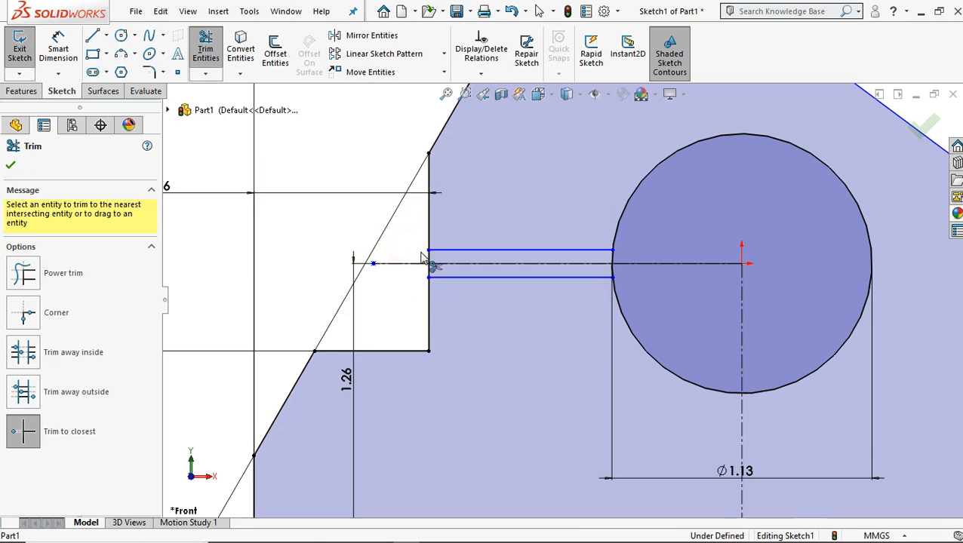
# - Trim the circle and the step's vertical edge between the two slot lines to open the slot into the bore
pyautogui.scroll(-1, 446, 266)
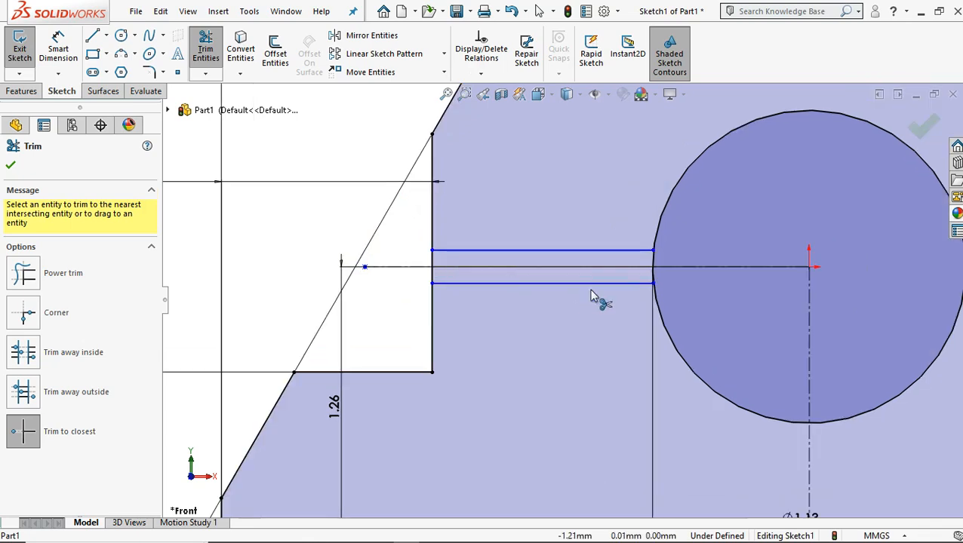
pyautogui.click(654, 267)
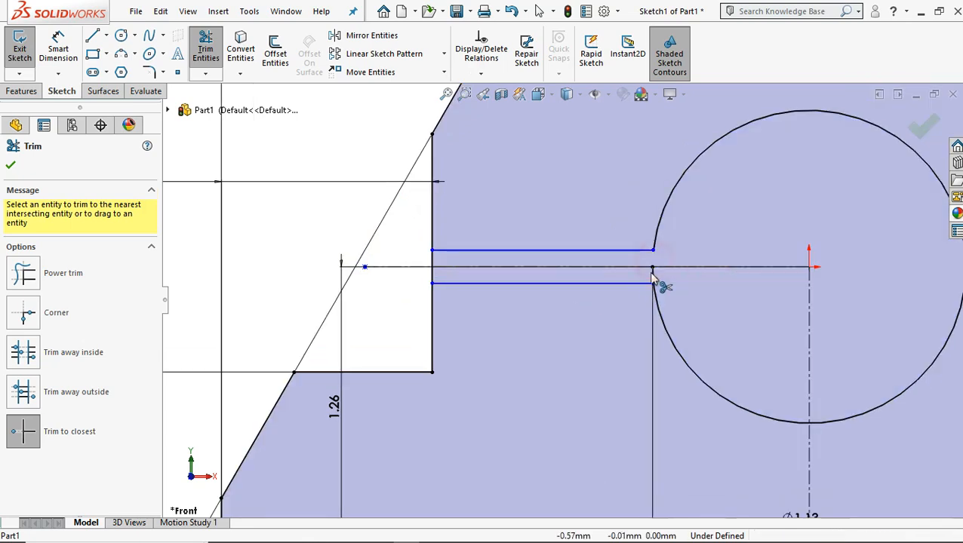
pyautogui.click(433, 273)
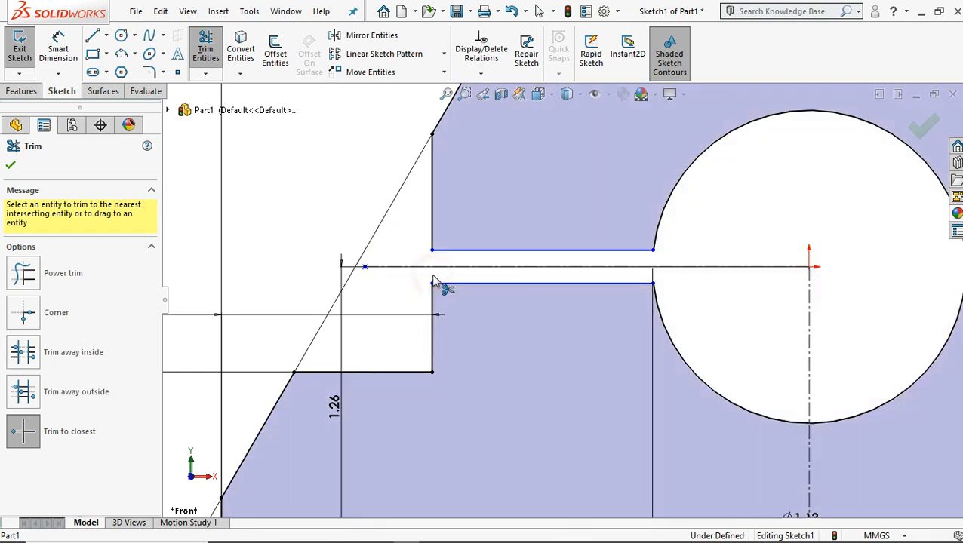
pyautogui.scroll(5, 628, 268)
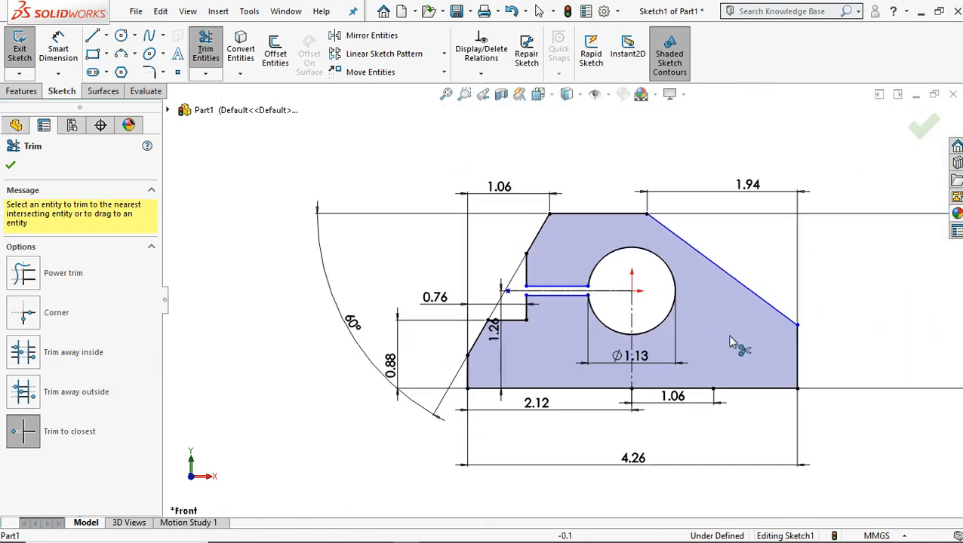
pyautogui.scroll(-1, 897, 396)
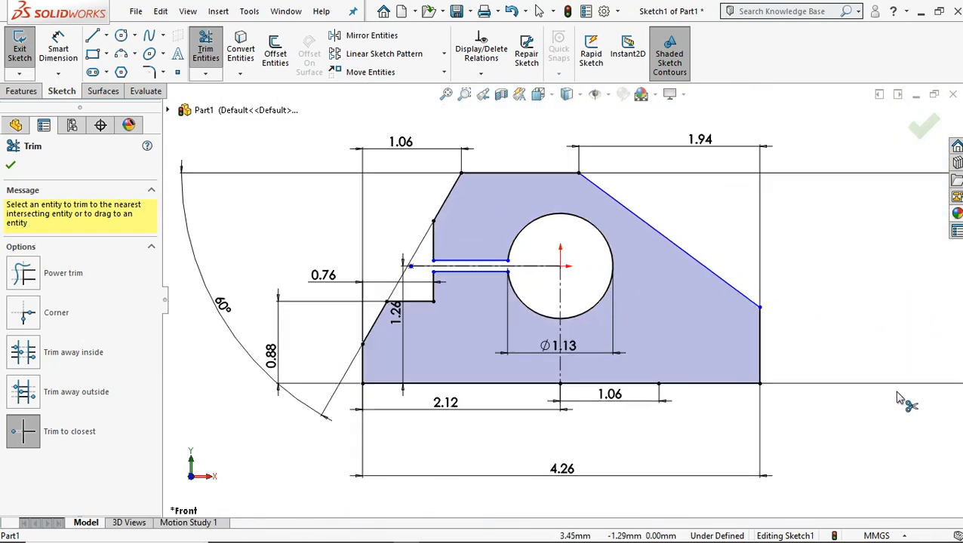
# - Sketch a vertical line about 1.62 mm long from the bottom-edge point right of the bore up to the sloped right edge
pyautogui.click(12, 166)
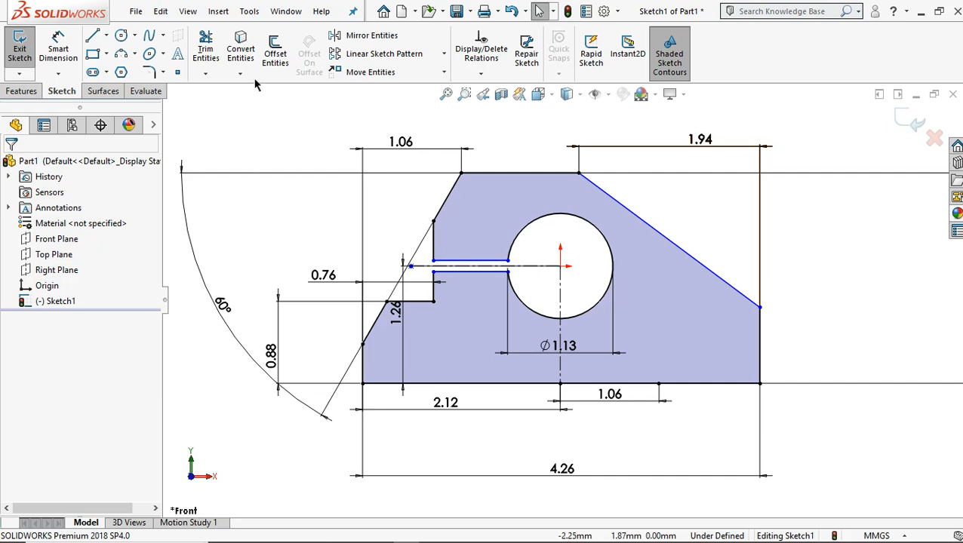
pyautogui.click(122, 38)
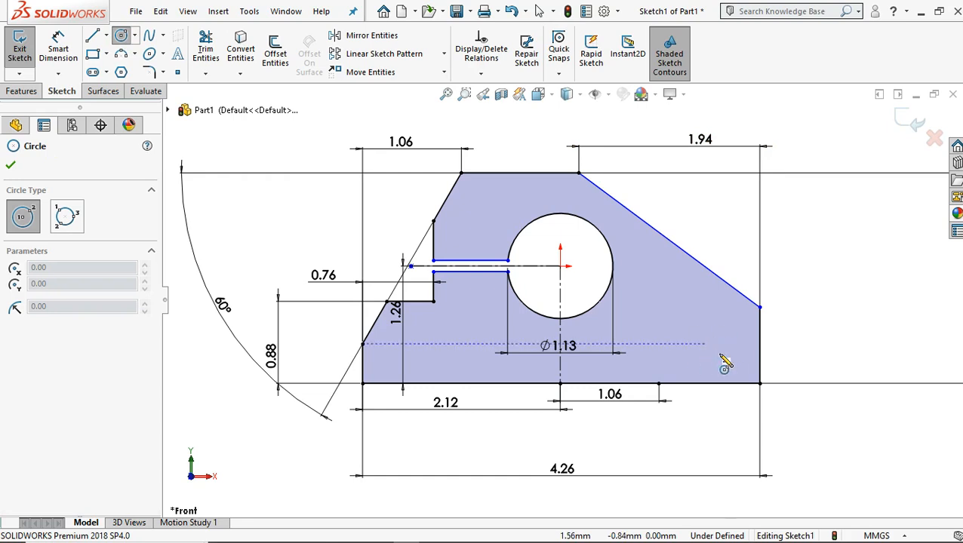
pyautogui.click(91, 34)
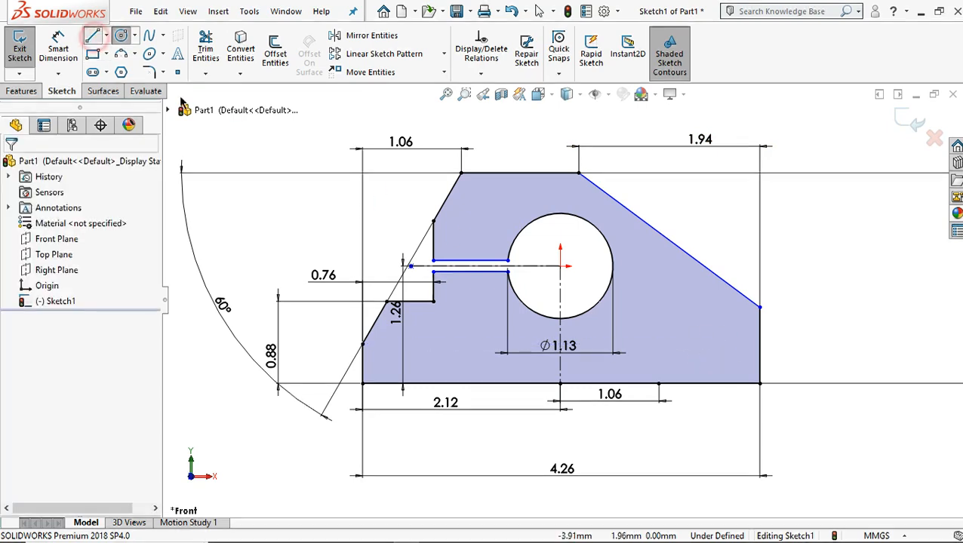
pyautogui.click(659, 383)
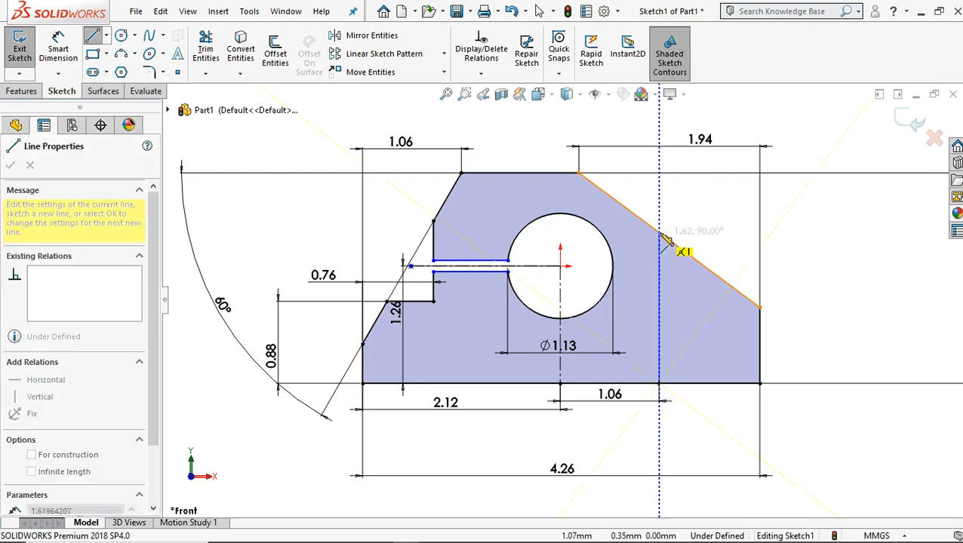
pyautogui.click(659, 233)
pyautogui.rightClick(721, 236)
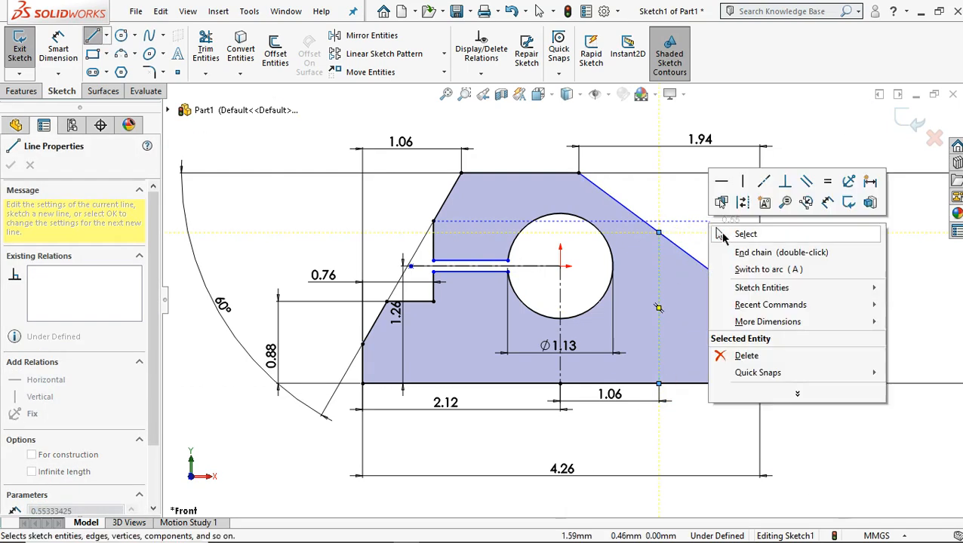
pyautogui.click(724, 234)
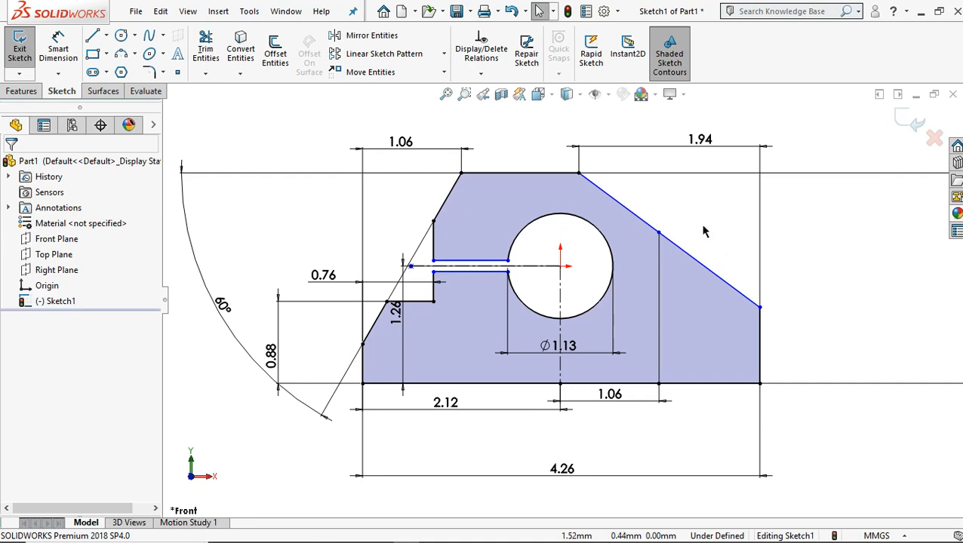
# - Sketch a circle about 0.54 mm in diameter inside the area between the new vertical line and the profile's right edge
pyautogui.click(120, 34)
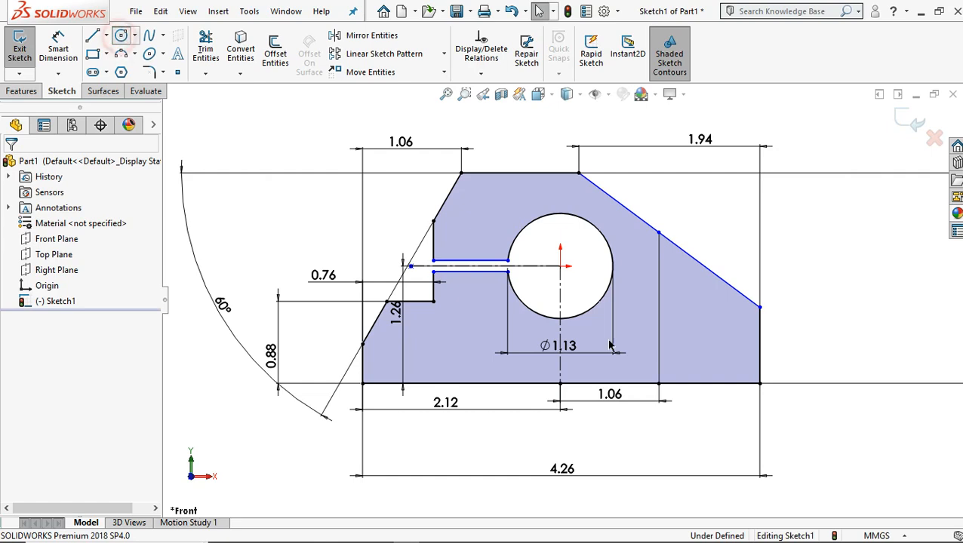
pyautogui.click(693, 327)
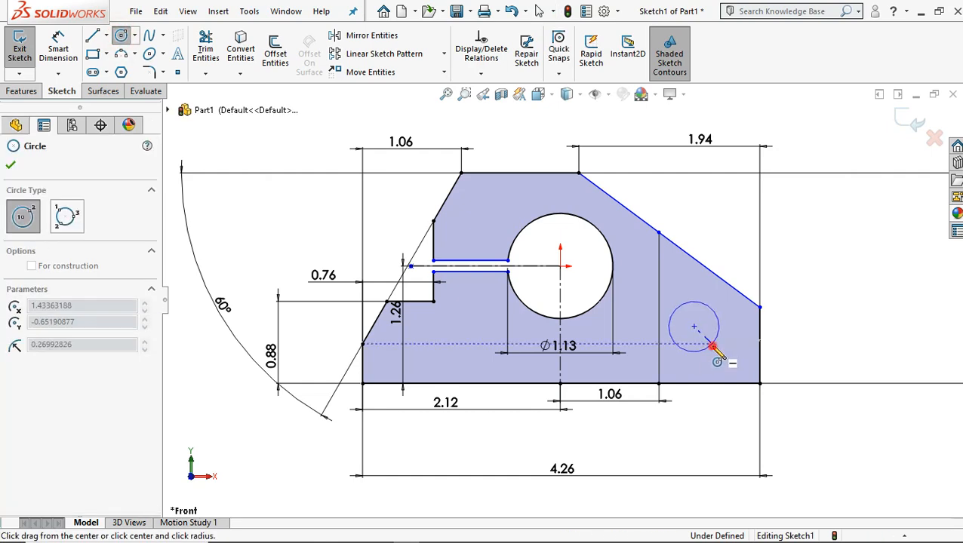
pyautogui.click(711, 345)
# - Dimension the small circle's diameter as 0.38 mm
pyautogui.click(58, 44)
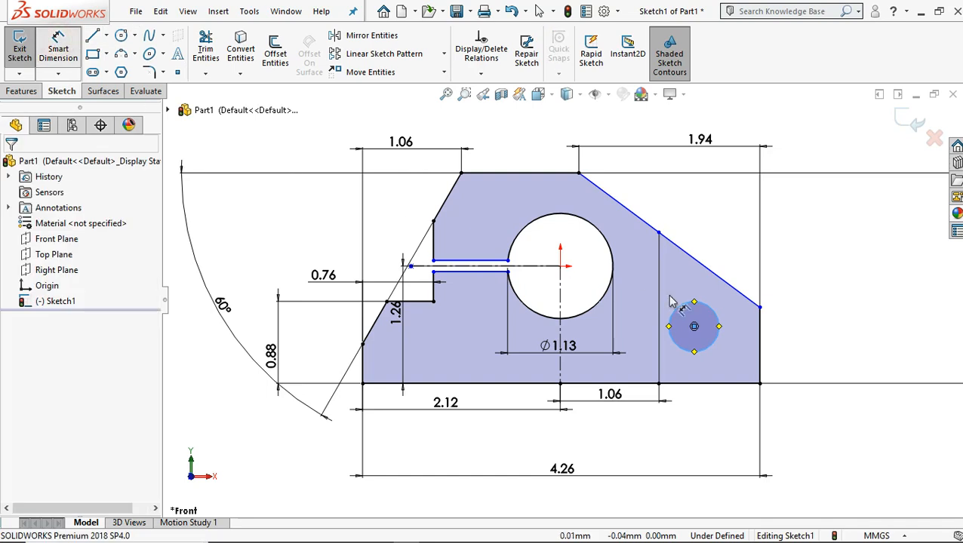
pyautogui.click(714, 354)
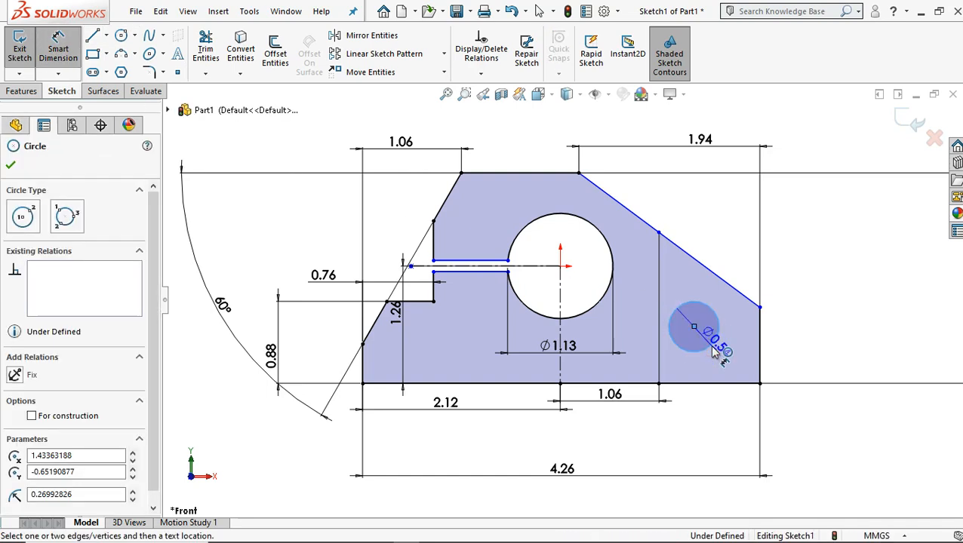
pyautogui.click(804, 344)
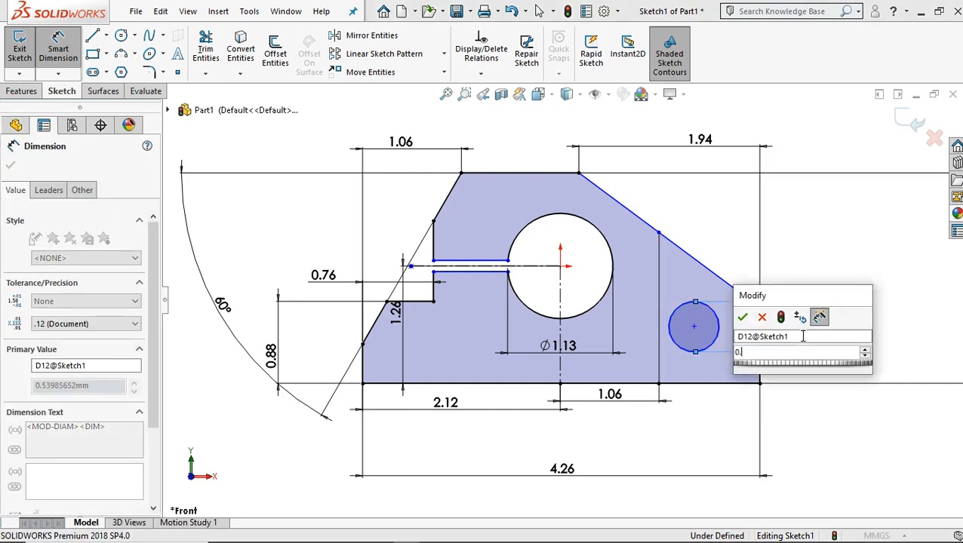
pyautogui.write('0.38')
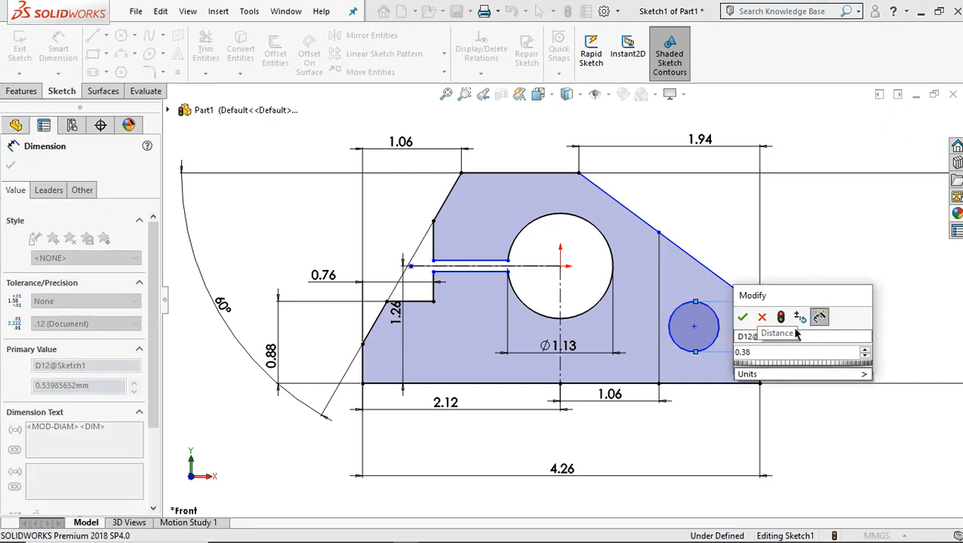
pyautogui.click(742, 319)
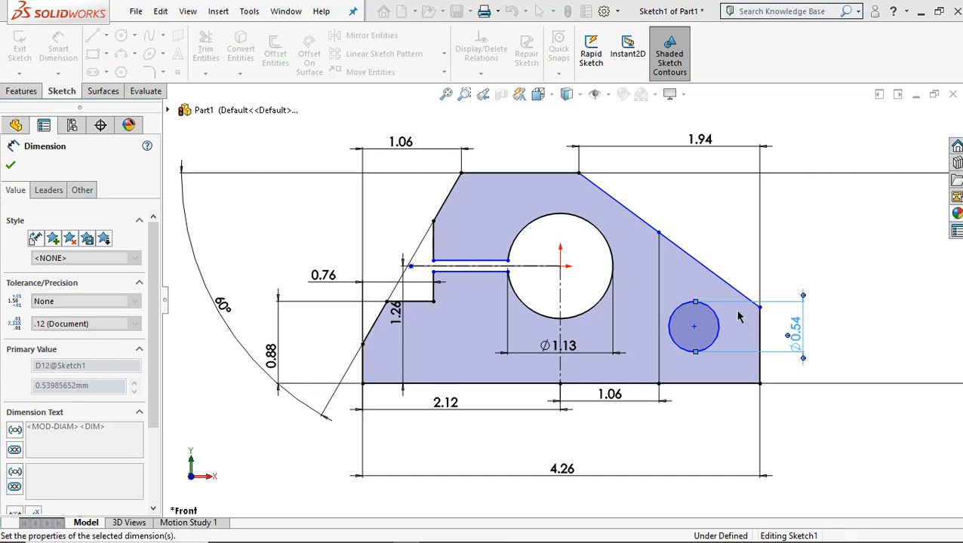
# - Dimension the horizontal distance from the vertical dividing line to the small circle's centre as 0.5 mm
pyautogui.click(701, 341)
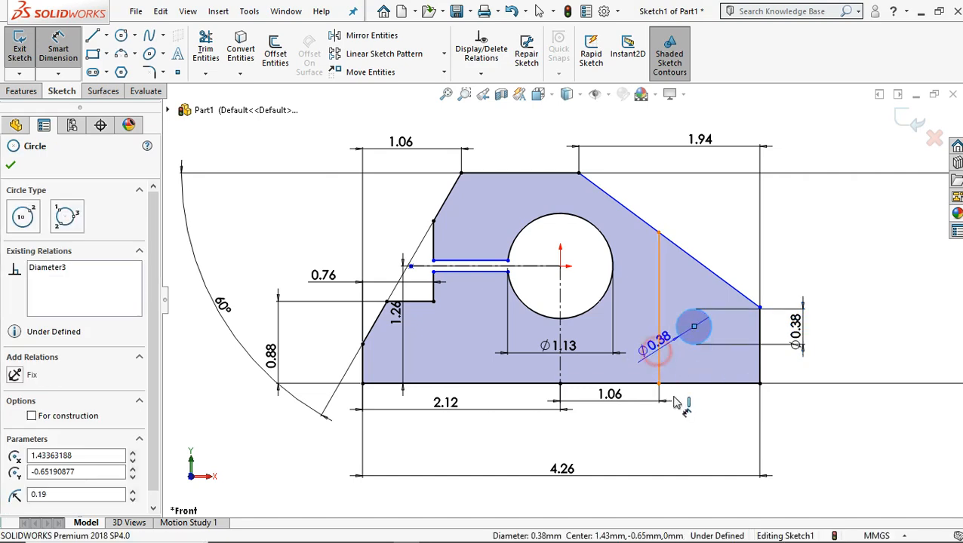
pyautogui.click(658, 354)
pyautogui.click(678, 450)
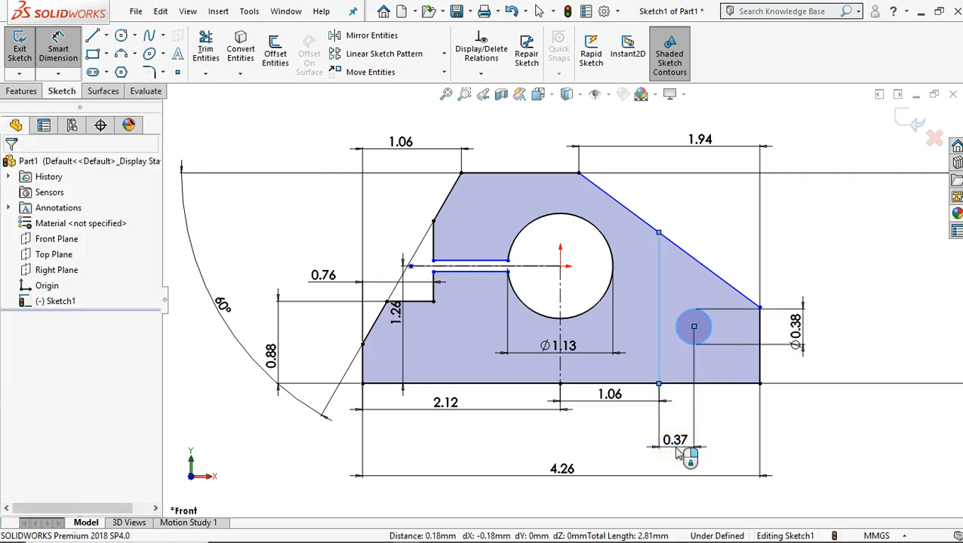
pyautogui.write('0.5')
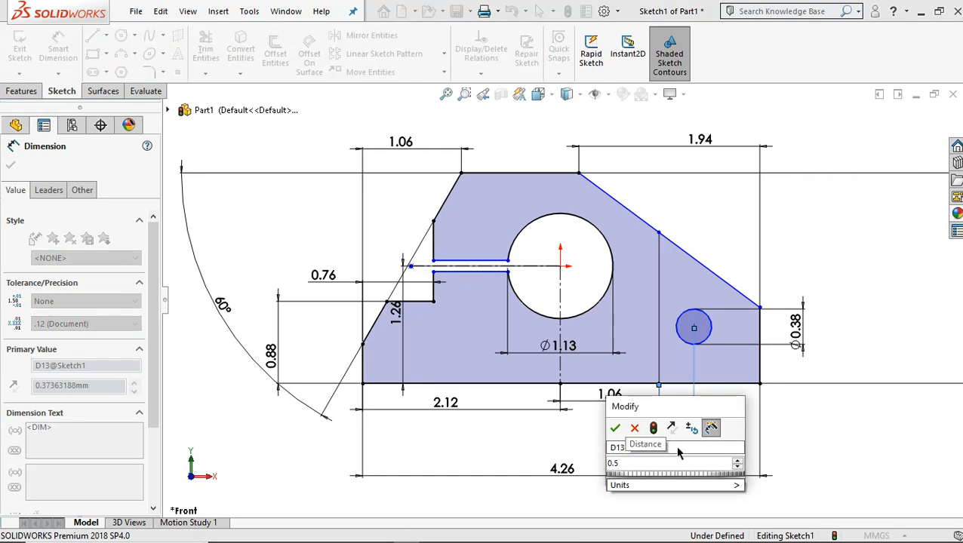
pyautogui.click(615, 429)
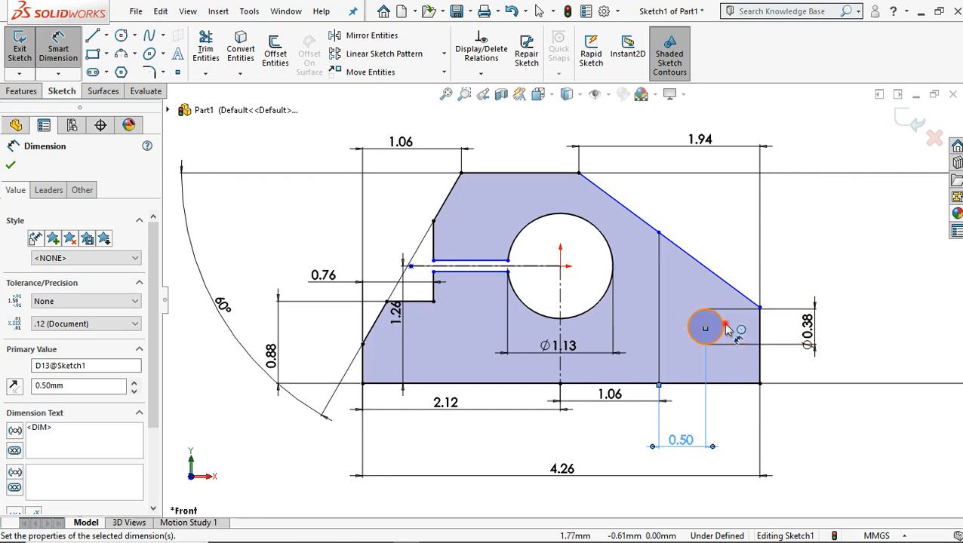
# - Dimension the height of the small circle's centre above the profile's bottom edge as 0.44 mm
pyautogui.click(757, 360)
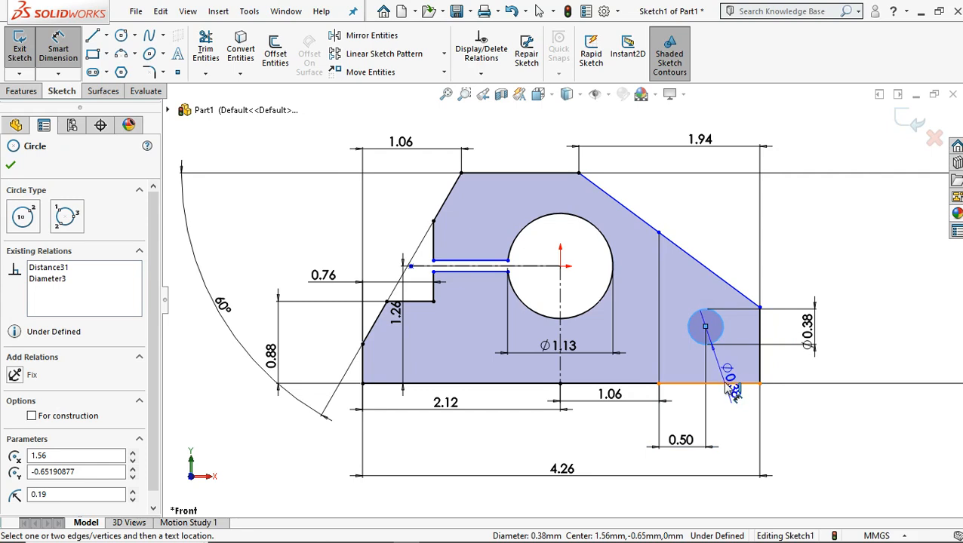
pyautogui.click(747, 385)
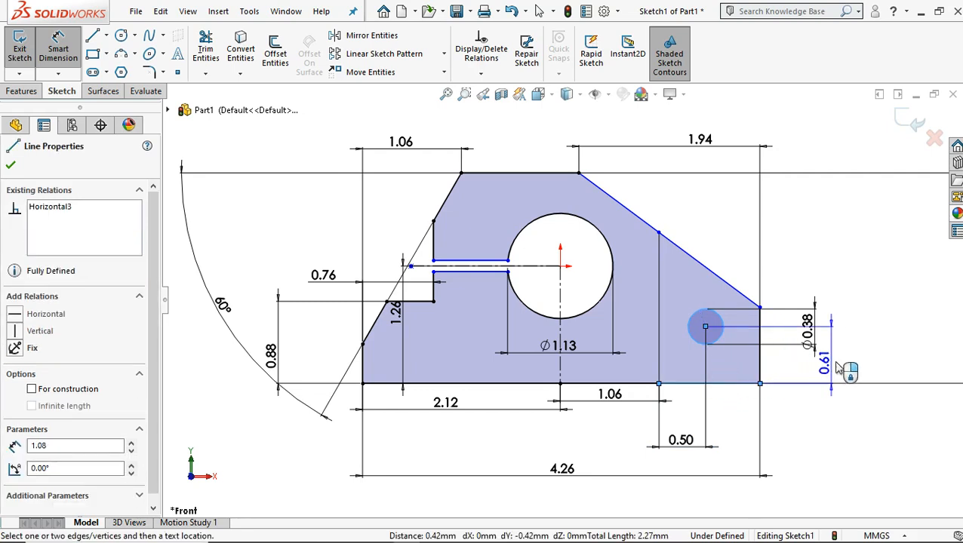
pyautogui.click(831, 378)
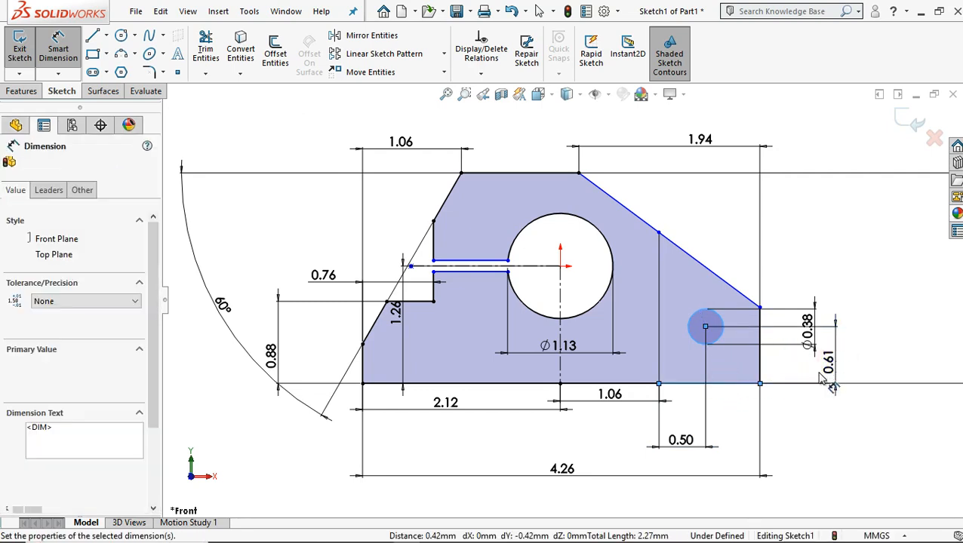
pyautogui.write('0.4')
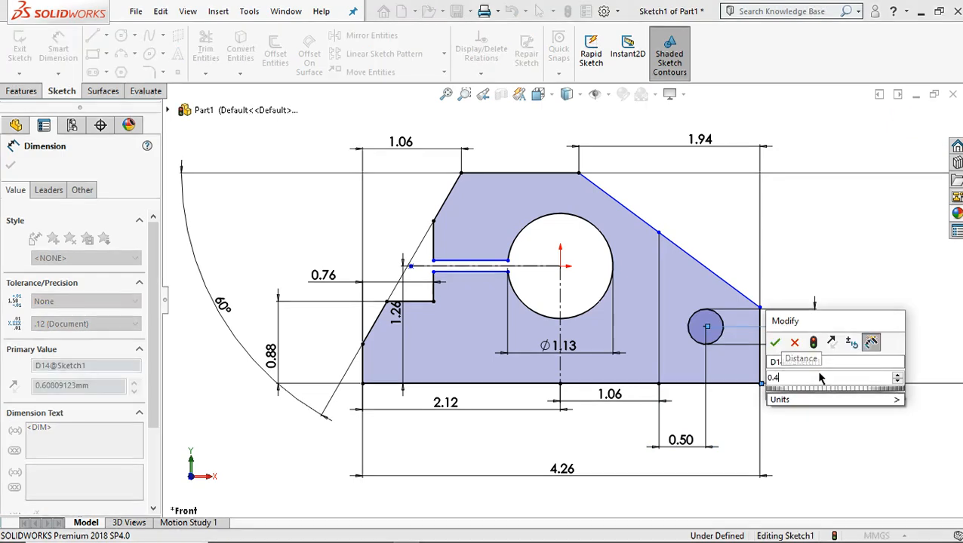
pyautogui.write('4')
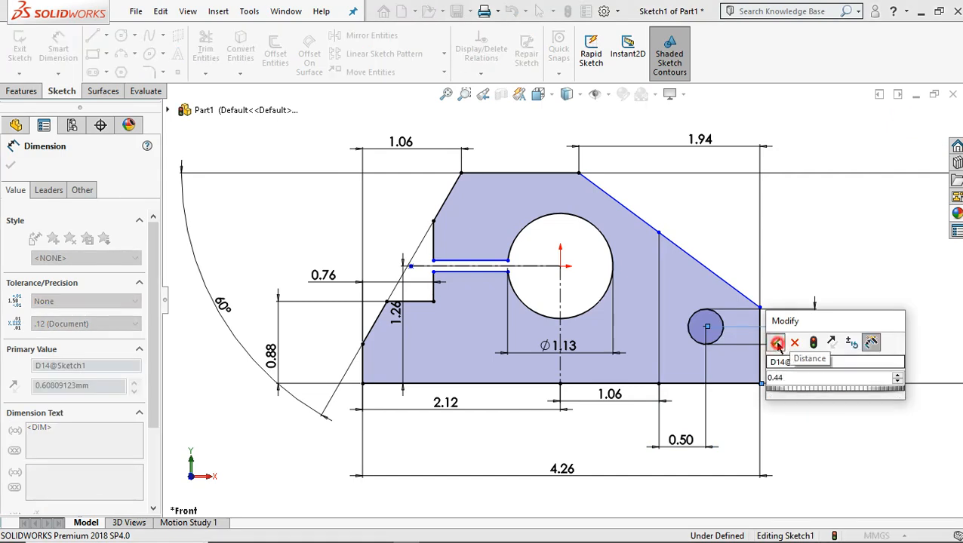
pyautogui.click(774, 342)
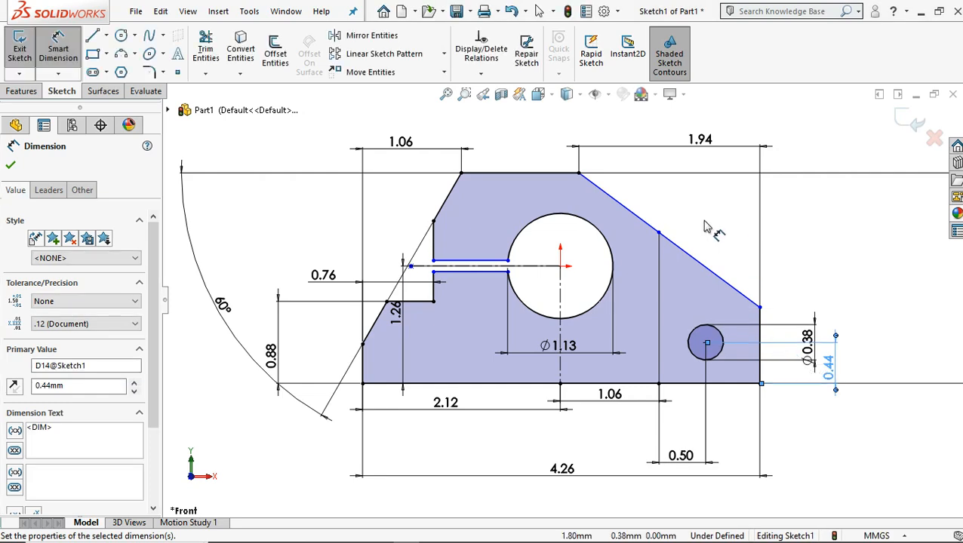
# - Dimension the angle between the sloped right edge and the horizontal top edge as 34°
pyautogui.click(626, 211)
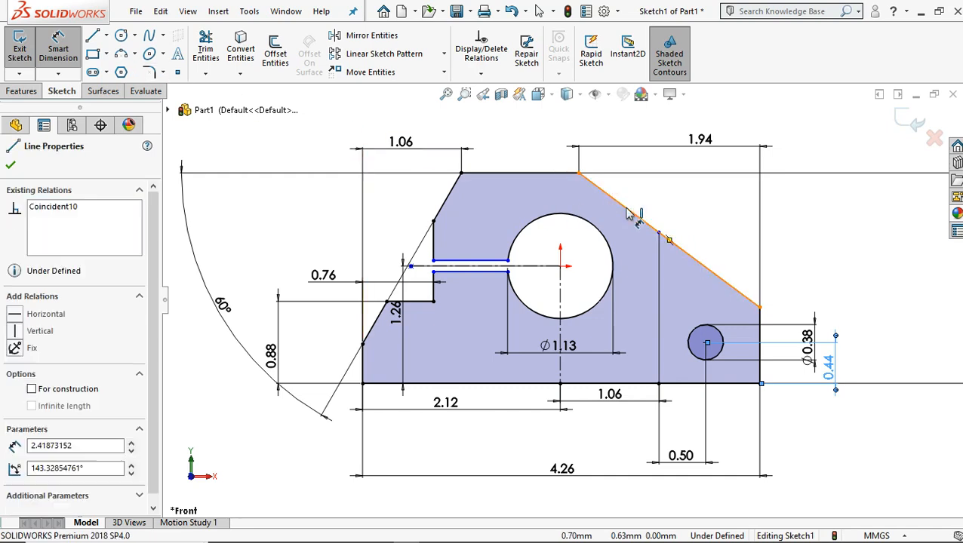
pyautogui.click(541, 175)
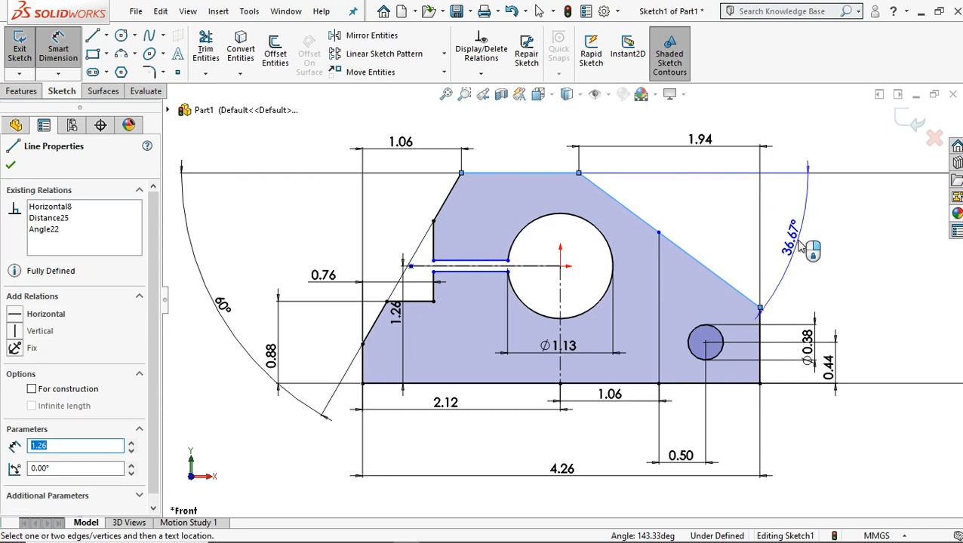
pyautogui.click(785, 237)
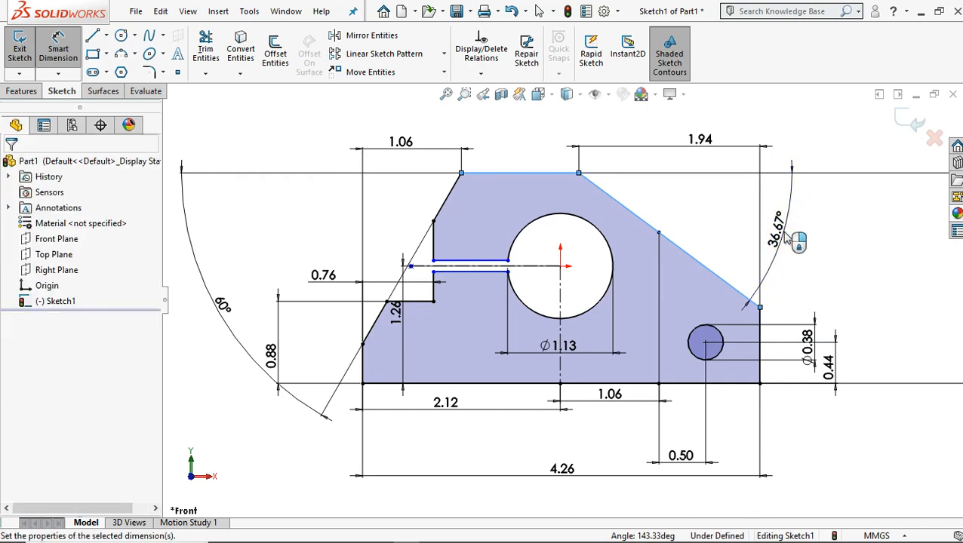
pyautogui.write('34')
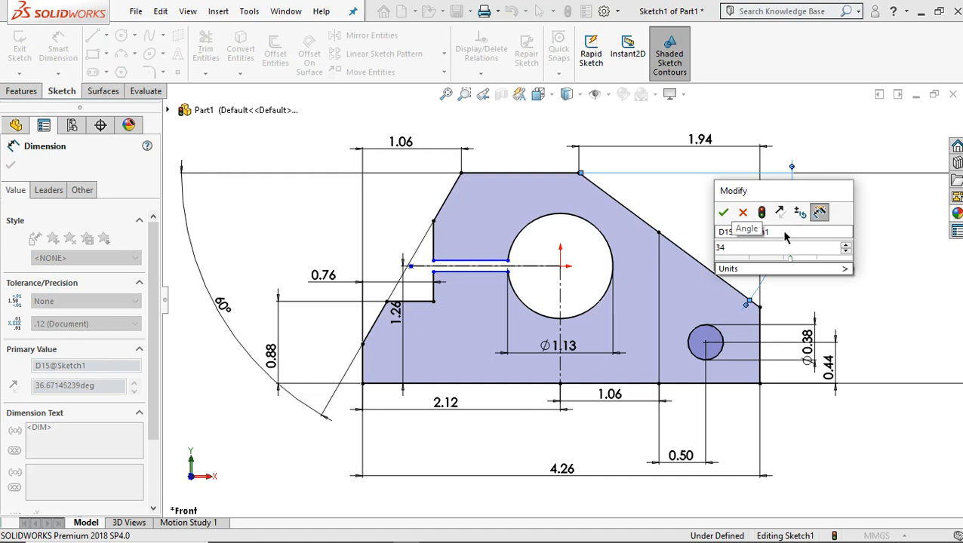
pyautogui.click(722, 214)
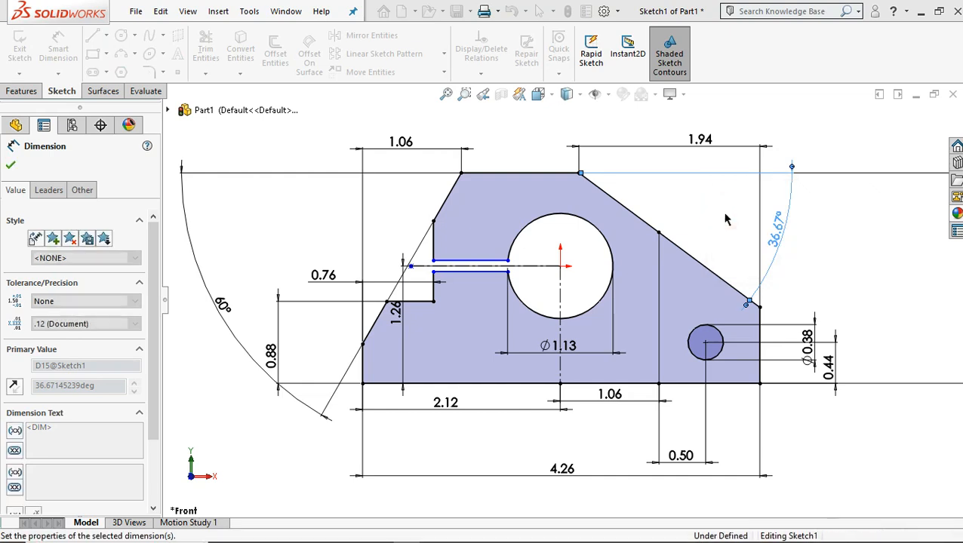
pyautogui.click(11, 165)
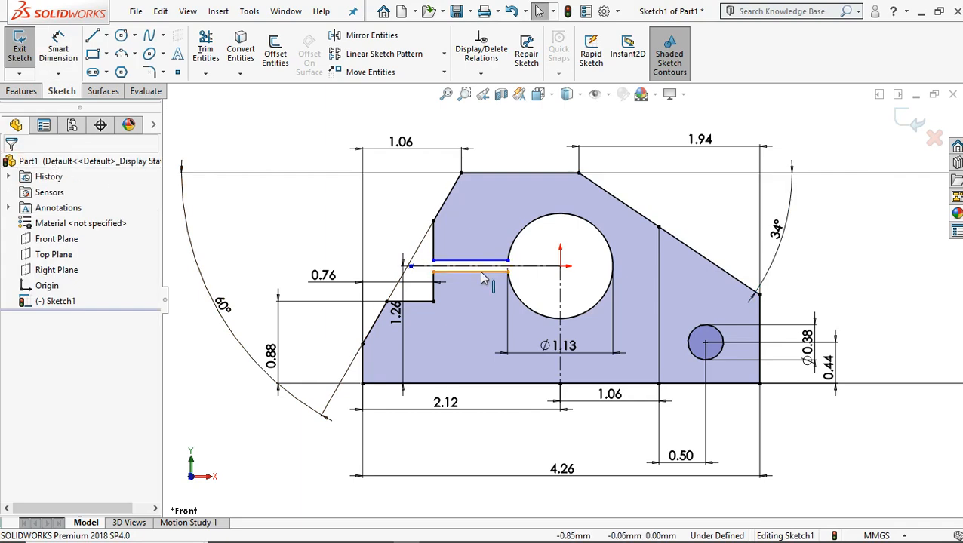
# - Extrude the profile region containing the small hole, beyond the vertical dividing line, by a blind depth of 0.56 mm
pyautogui.scroll(1, 487, 299)
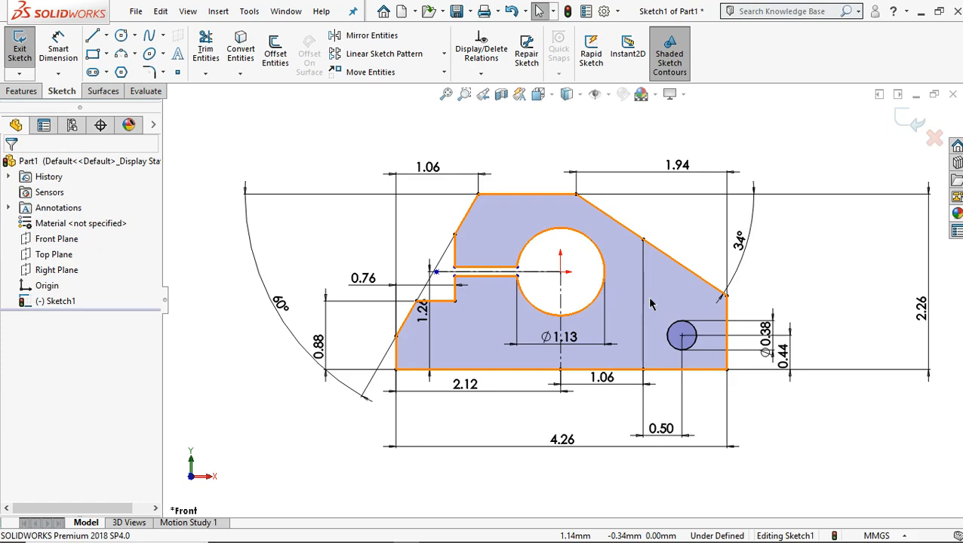
pyautogui.click(23, 91)
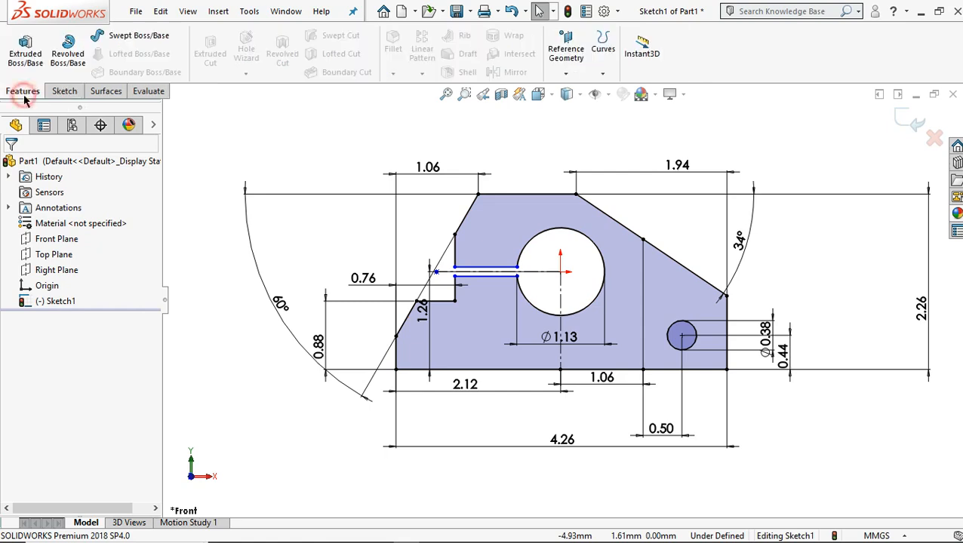
pyautogui.click(34, 57)
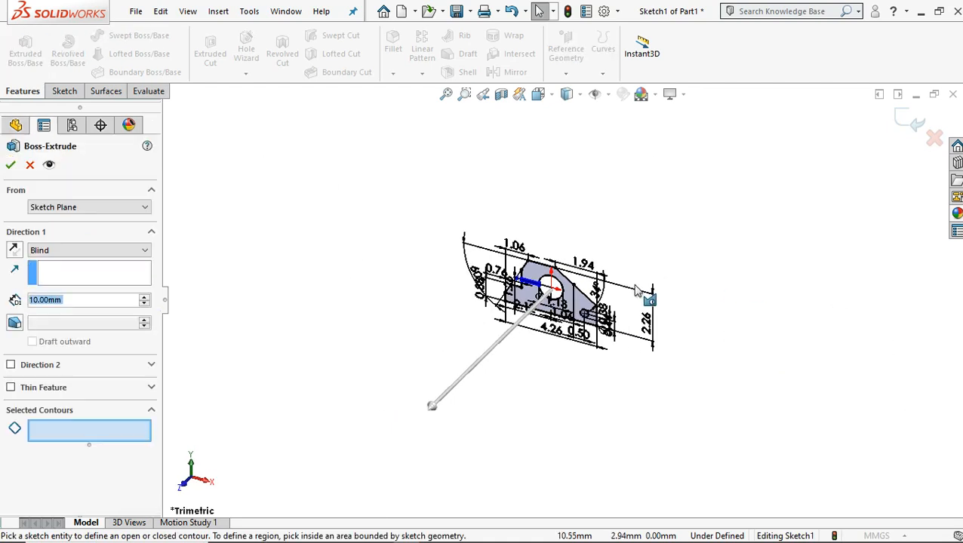
pyautogui.scroll(-3, 595, 266)
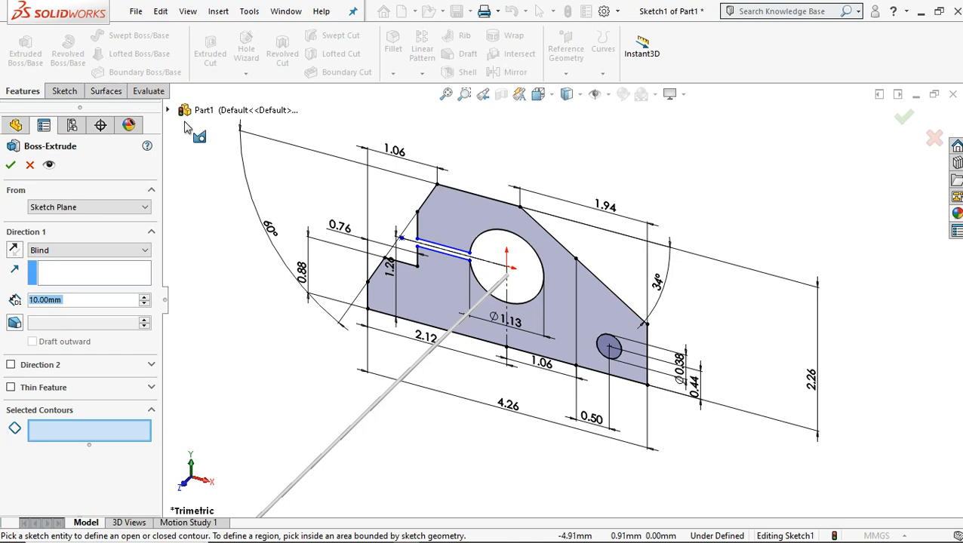
pyautogui.click(602, 315)
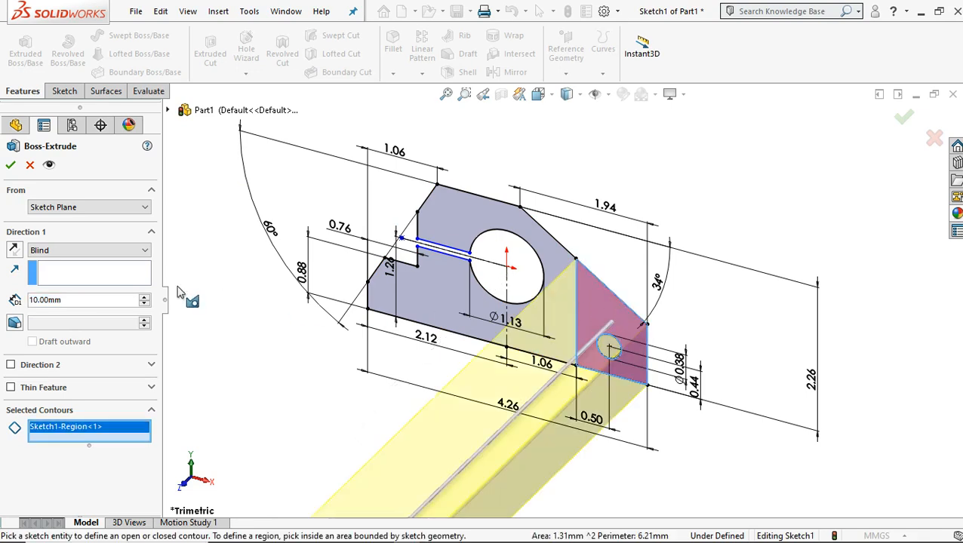
pyautogui.click(83, 299)
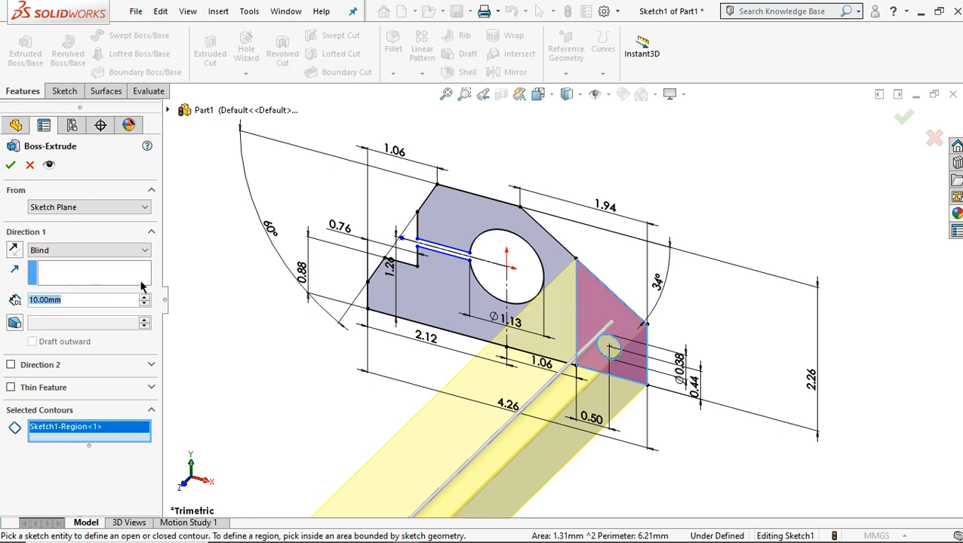
pyautogui.write('0')
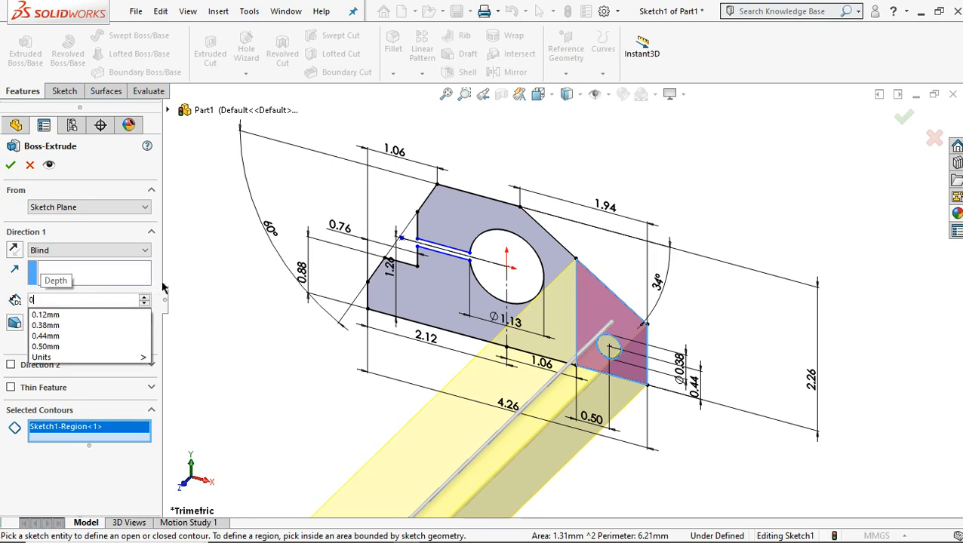
pyautogui.write('.56')
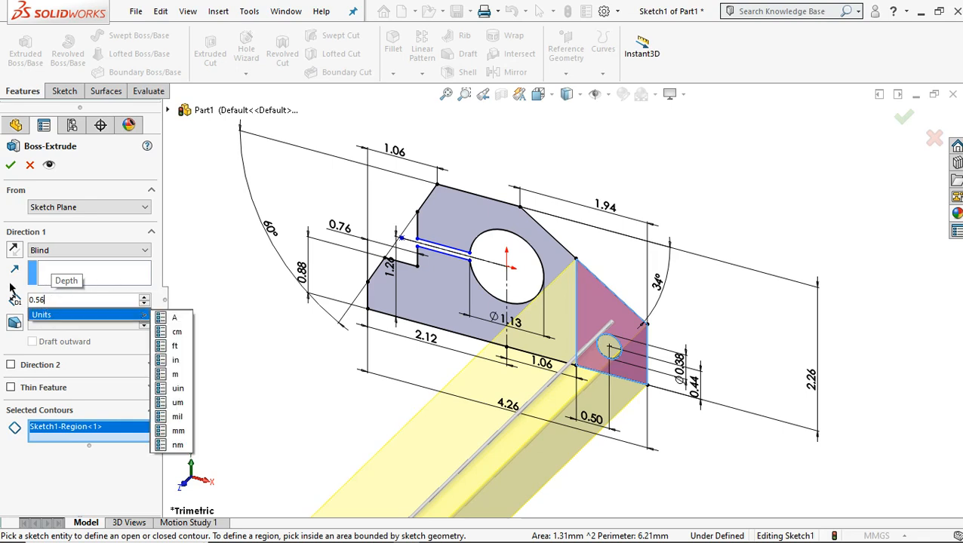
pyautogui.press('Return')
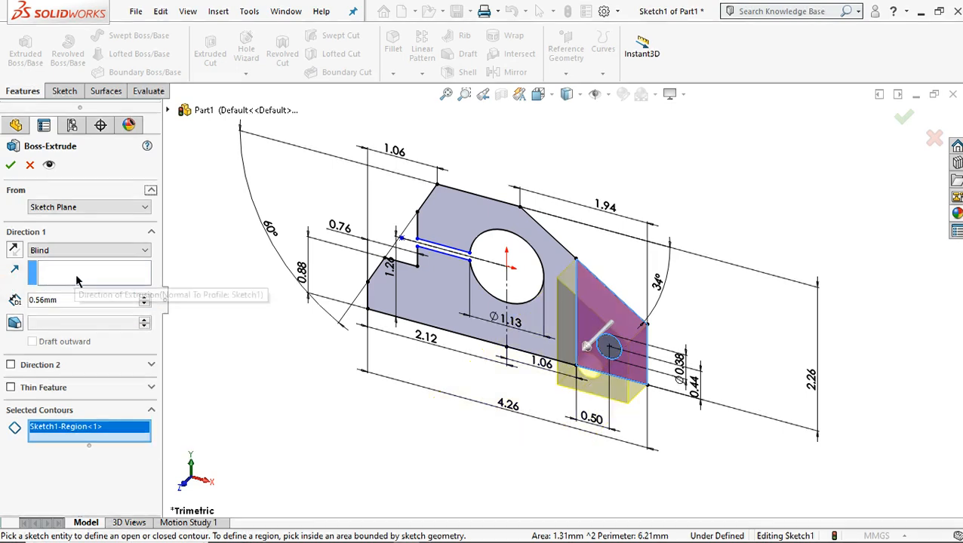
pyautogui.click(48, 166)
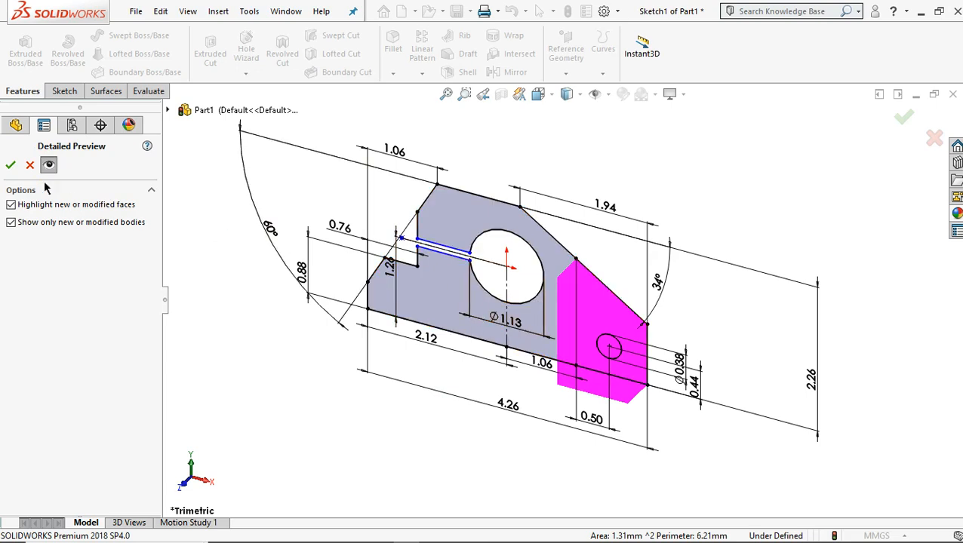
pyautogui.click(11, 165)
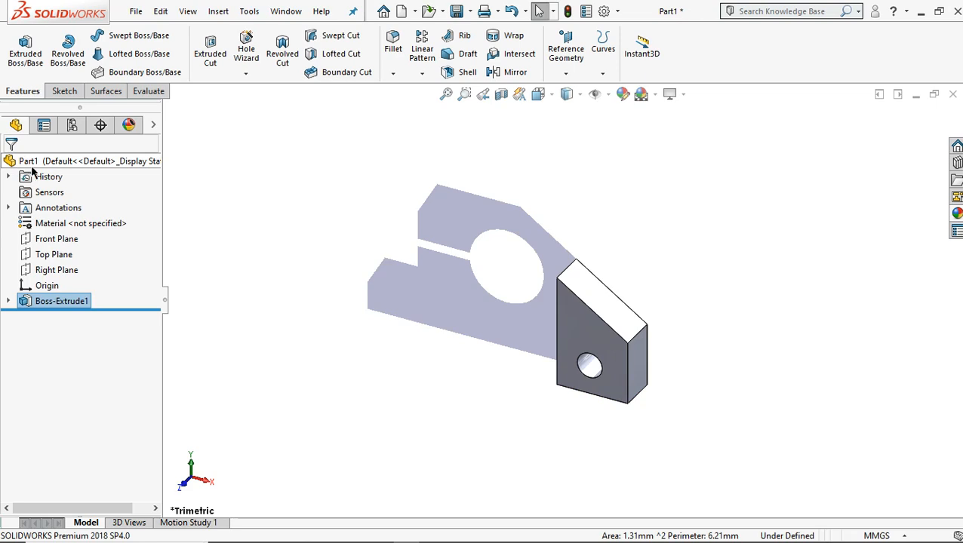
# - Reuse the profile sketch to extrude its main region around the slotted bore 1.44 mm, merged with the existing body
pyautogui.click(8, 301)
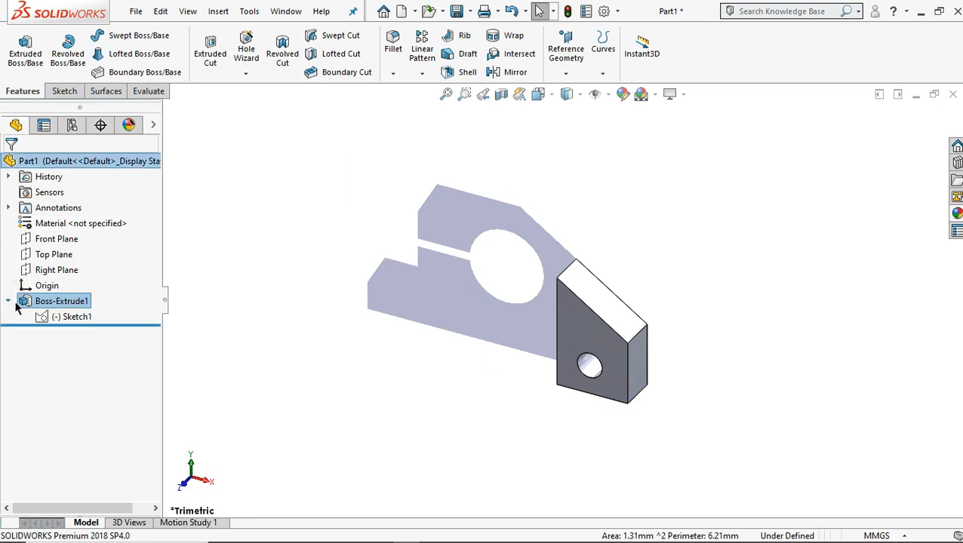
pyautogui.click(68, 317)
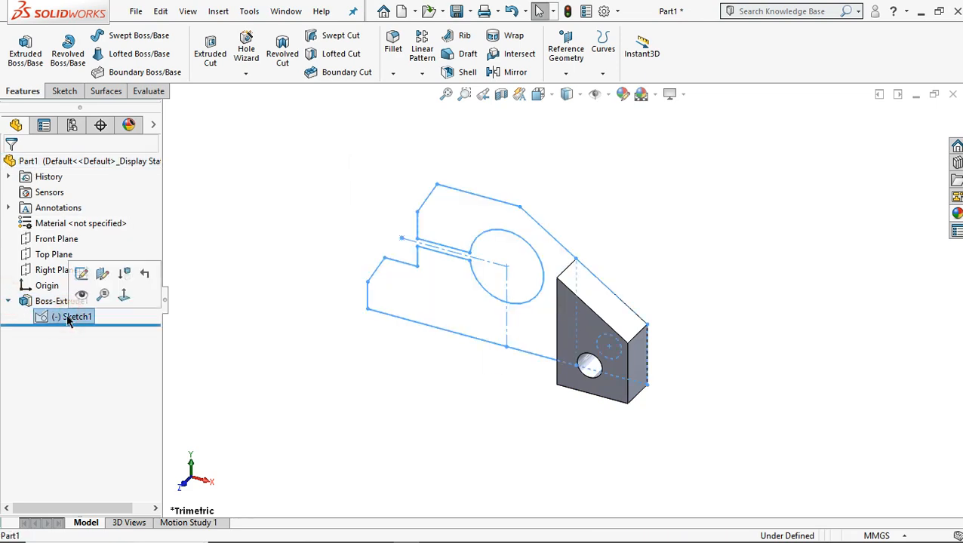
pyautogui.click(23, 65)
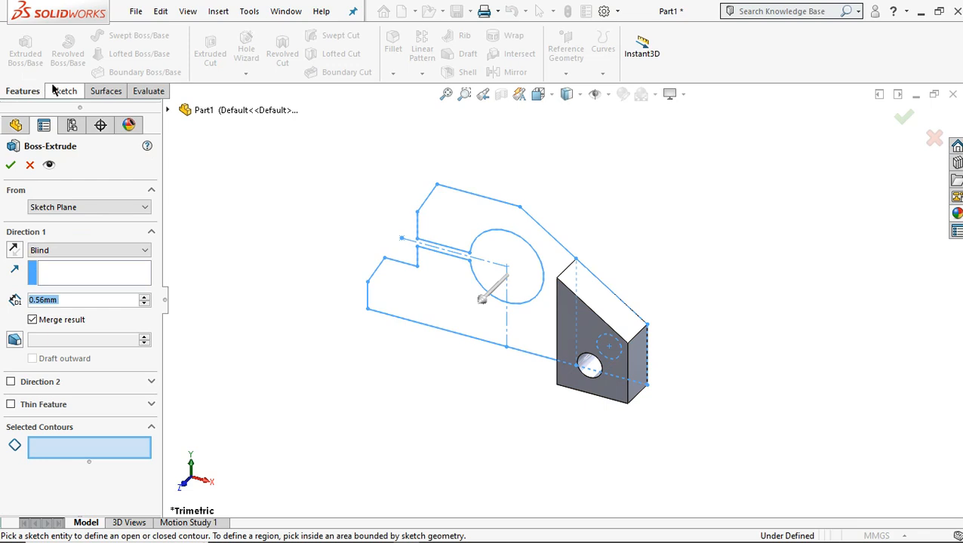
pyautogui.click(463, 231)
pyautogui.click(78, 298)
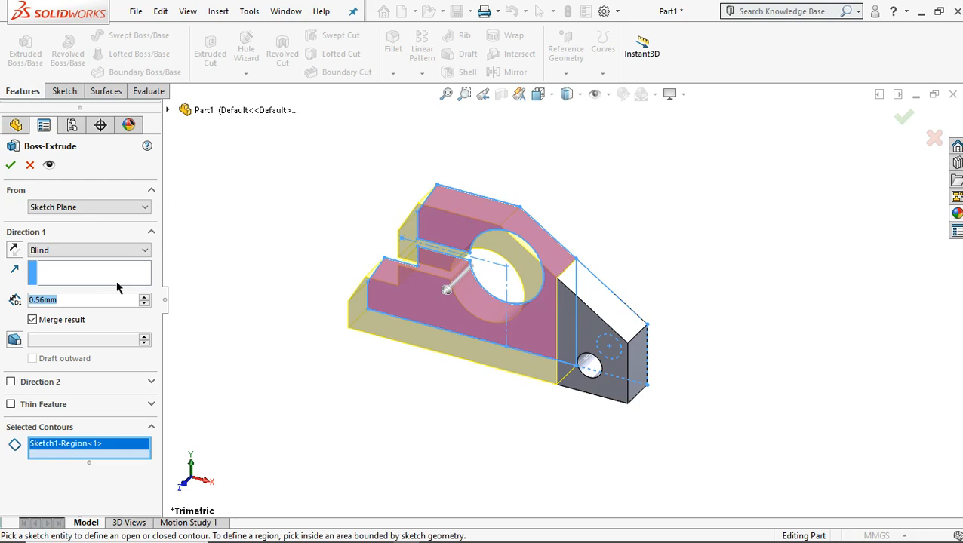
pyautogui.write('1.')
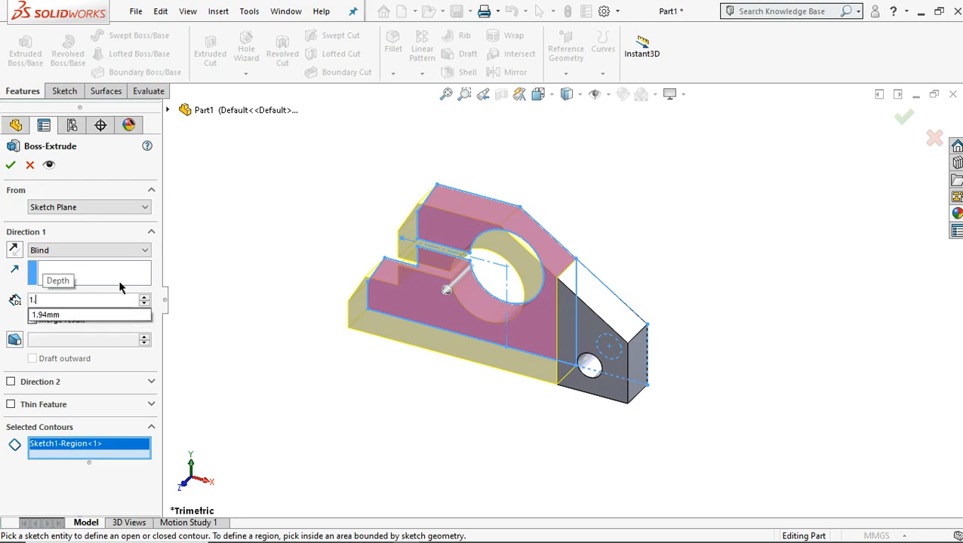
pyautogui.write('44')
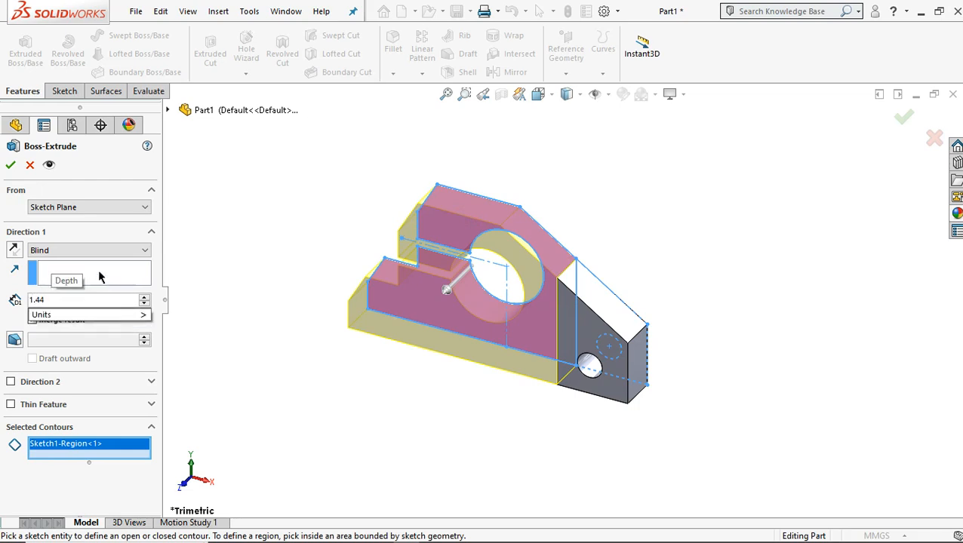
pyautogui.press('Return')
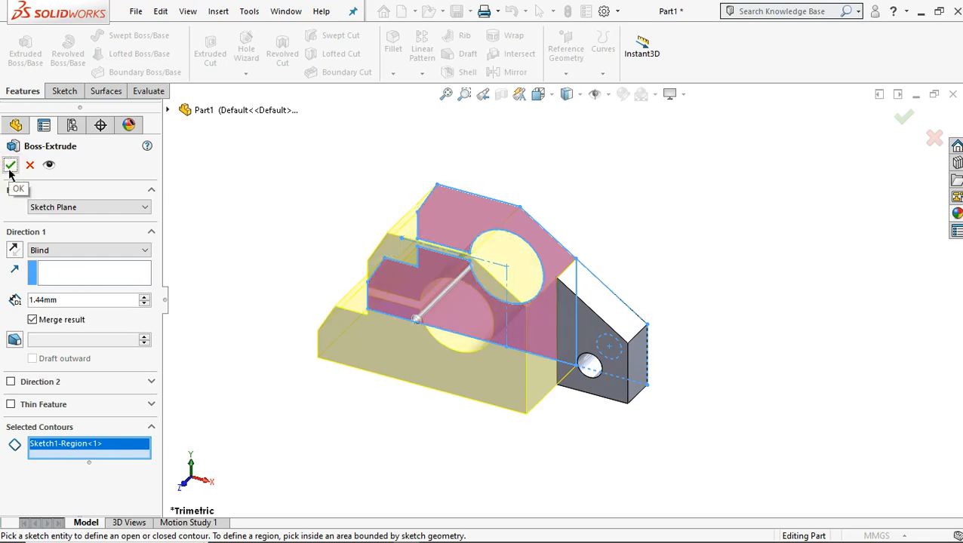
pyautogui.click(9, 171)
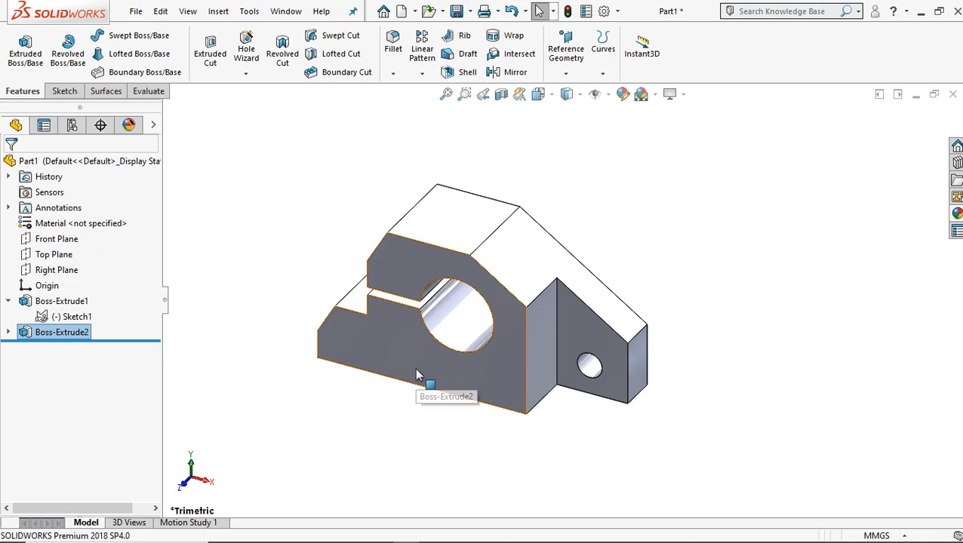
# - Start a sketch on the bracket's flat top face and draw a circle about 0.5 mm in diameter on it
pyautogui.click(429, 218)
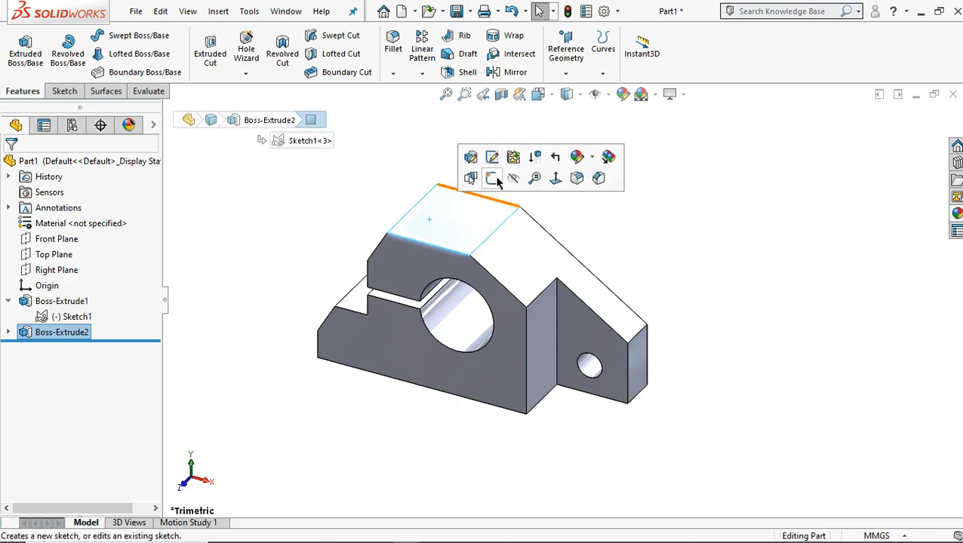
pyautogui.click(556, 181)
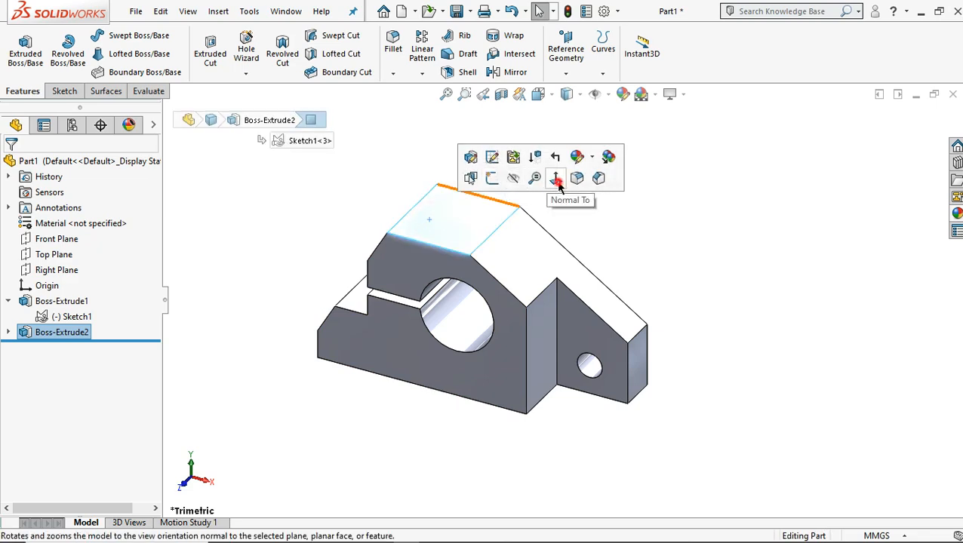
pyautogui.click(457, 295)
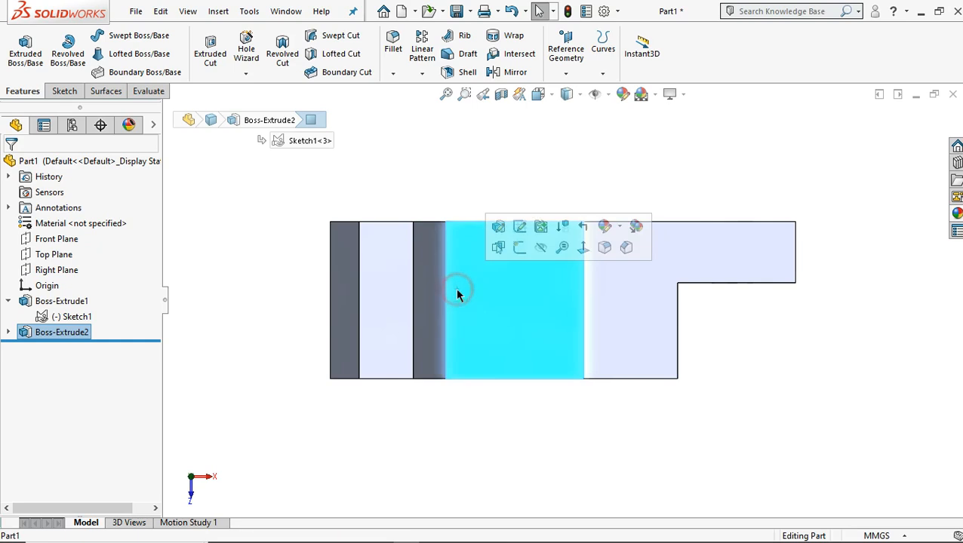
pyautogui.click(522, 248)
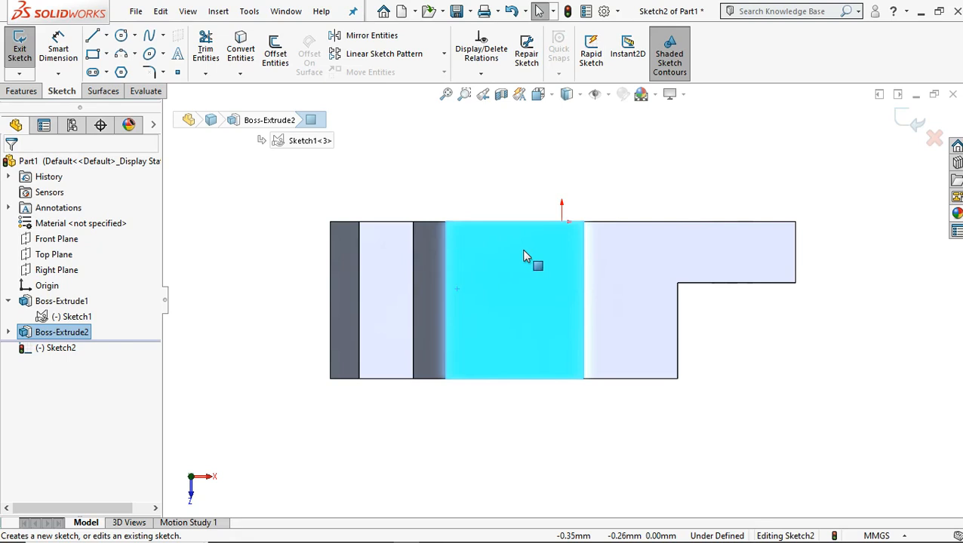
pyautogui.click(120, 36)
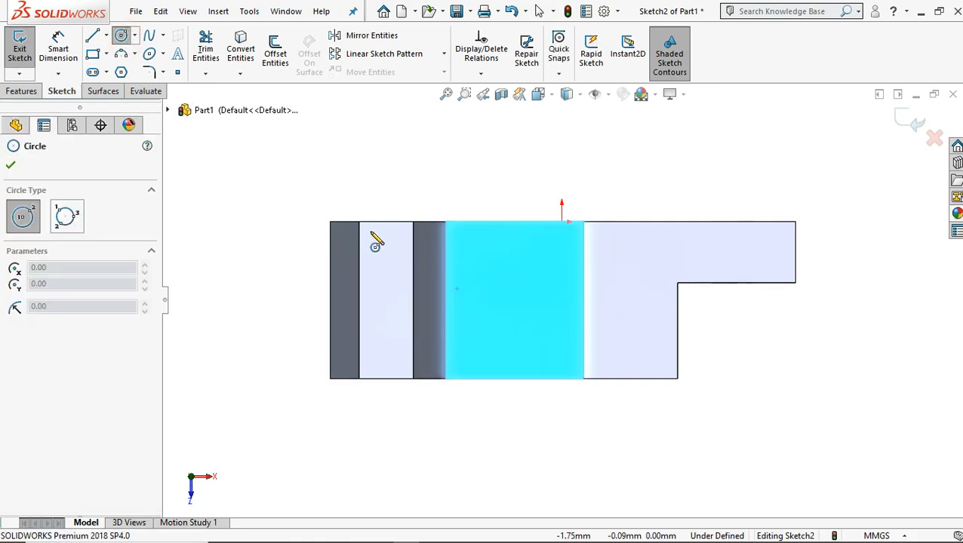
pyautogui.click(485, 299)
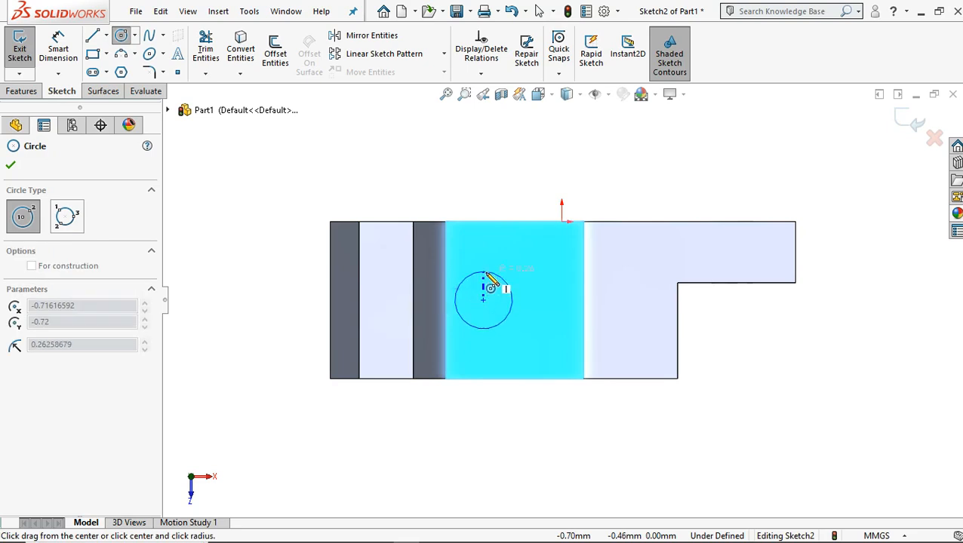
pyautogui.click(484, 274)
# - Dimension the top-face circle's diameter as 0.44 mm
pyautogui.click(58, 49)
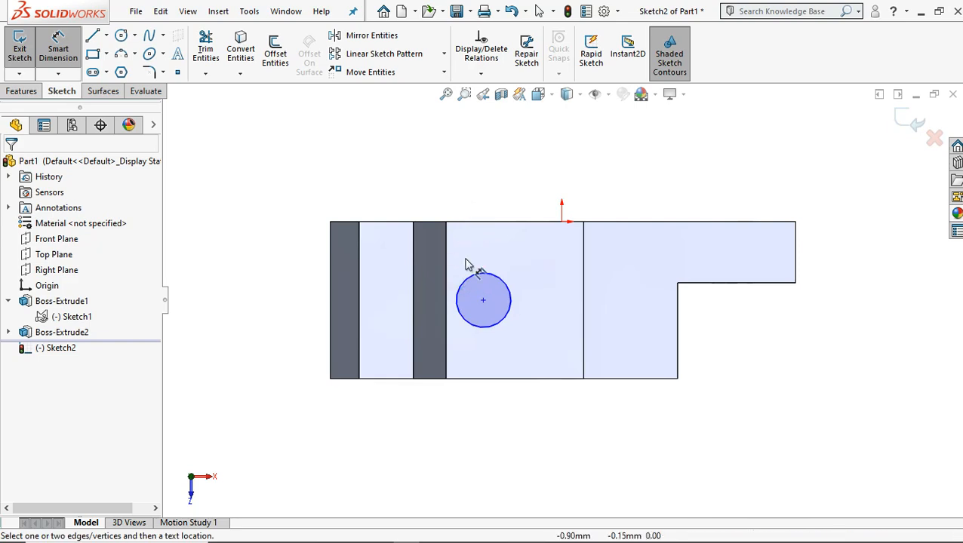
pyautogui.click(489, 260)
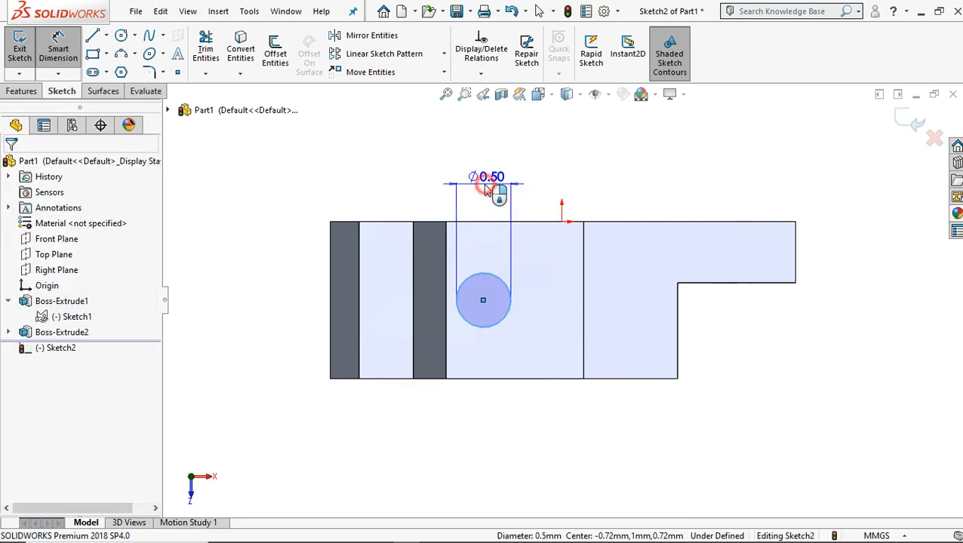
pyautogui.click(477, 207)
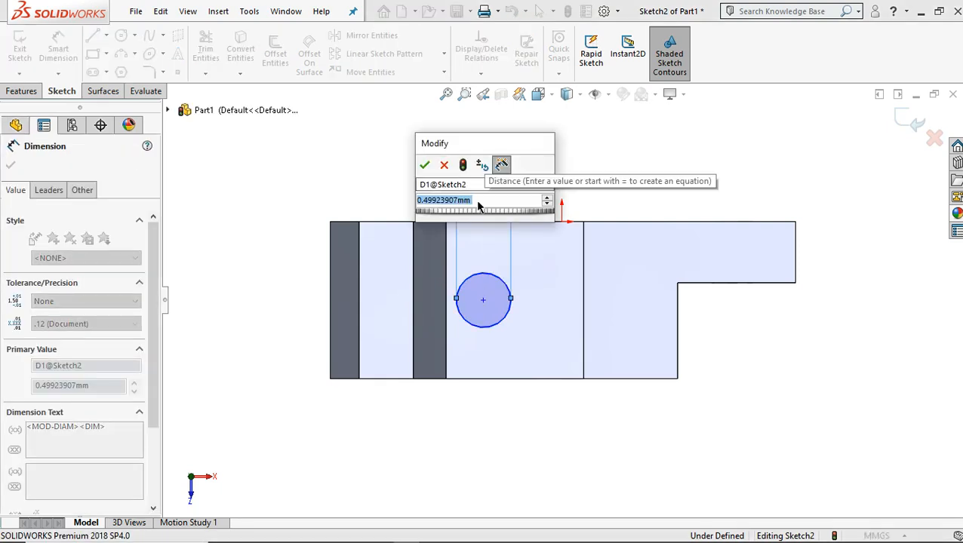
pyautogui.write('0.')
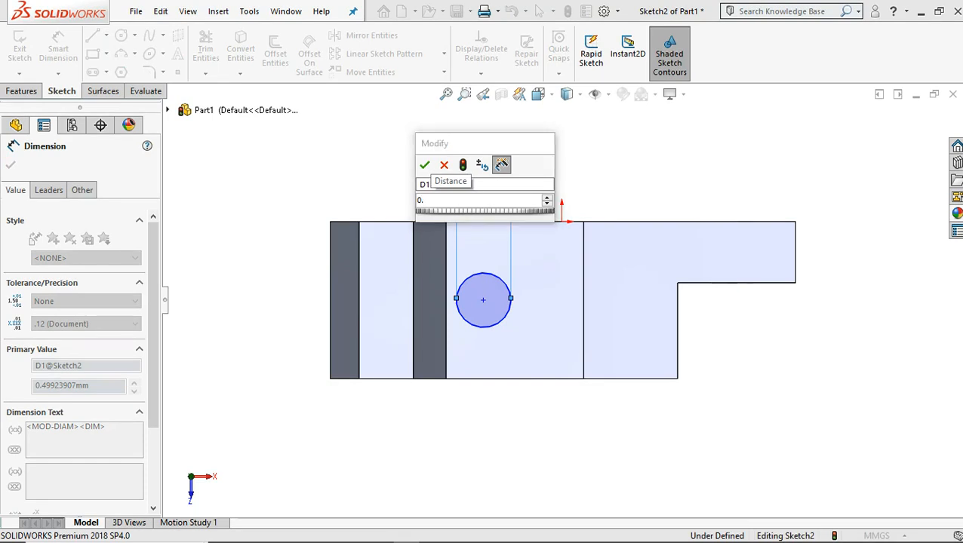
pyautogui.write('44')
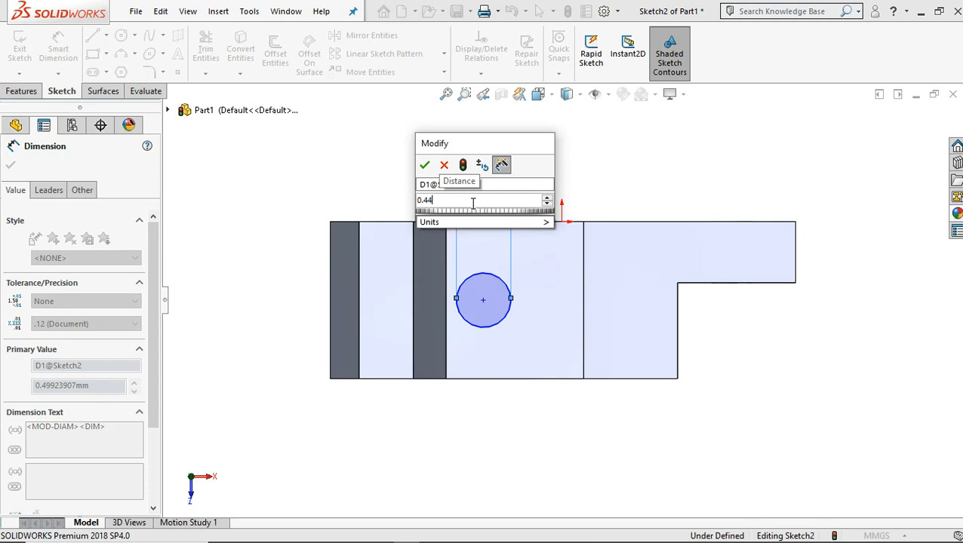
pyautogui.moveTo(475, 222)
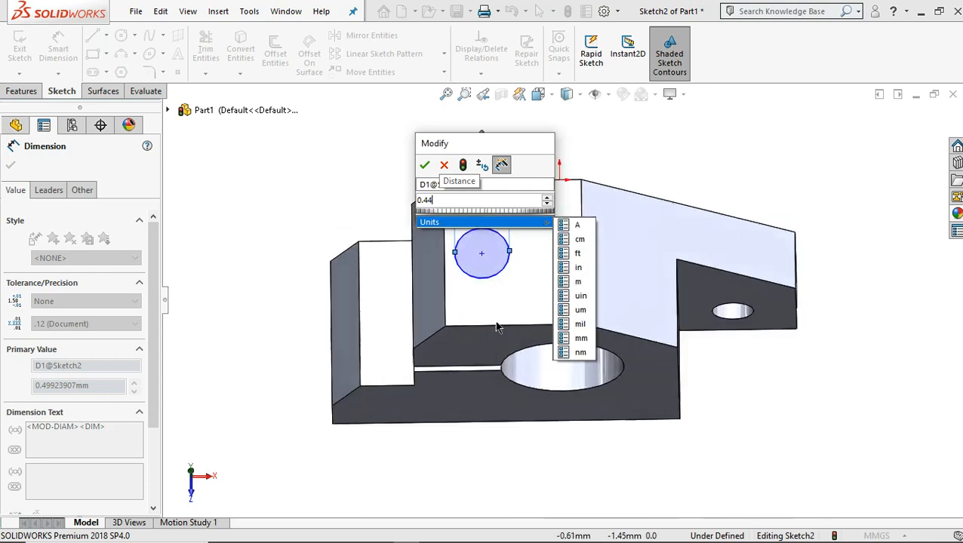
pyautogui.click(423, 165)
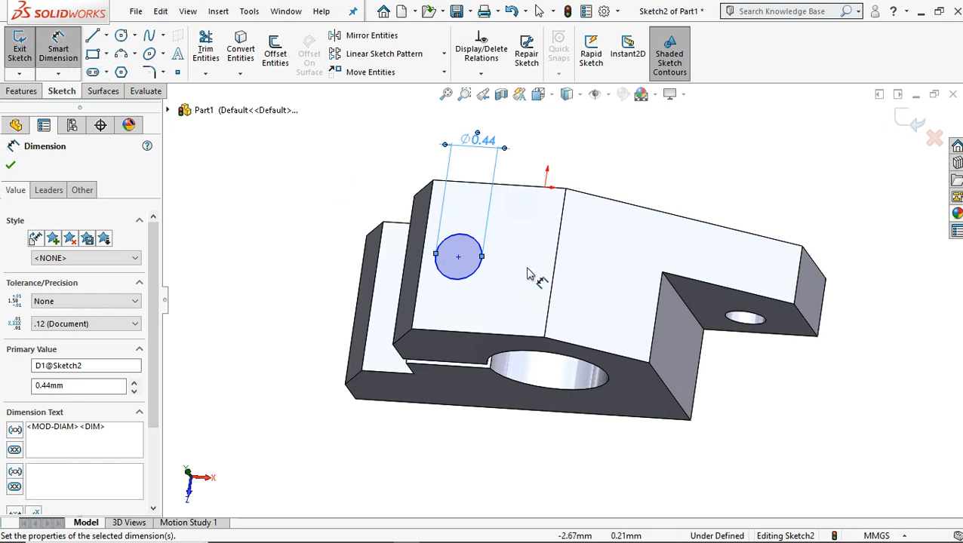
# - Dimension the horizontal distance between the 0.44 mm circle's center and the origin as 0.94 mm
pyautogui.click(552, 194)
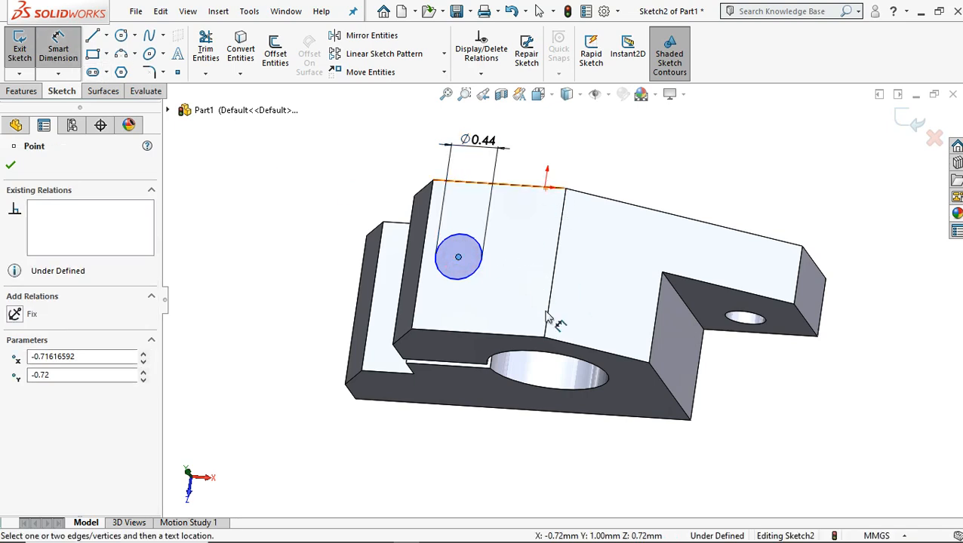
pyautogui.hotkey('ctrl', '8')
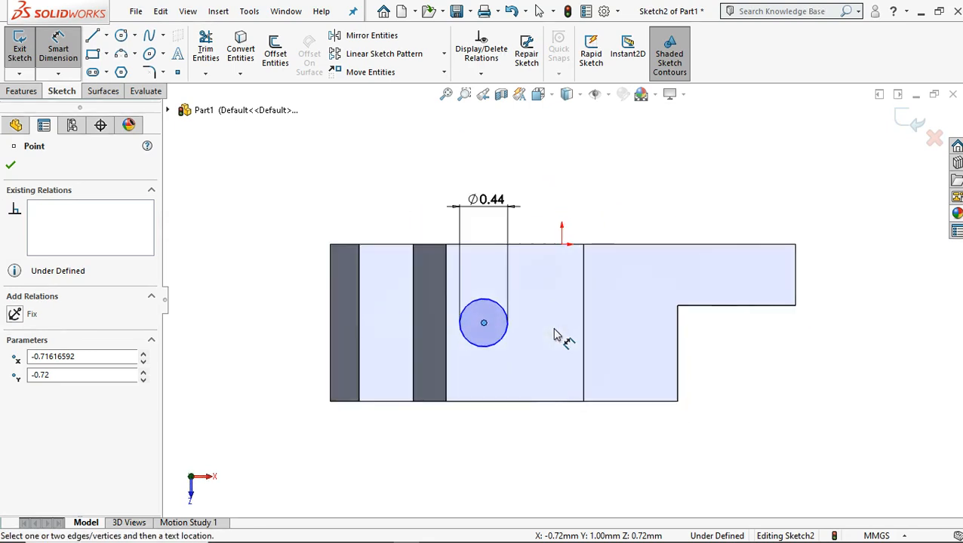
pyautogui.click(562, 245)
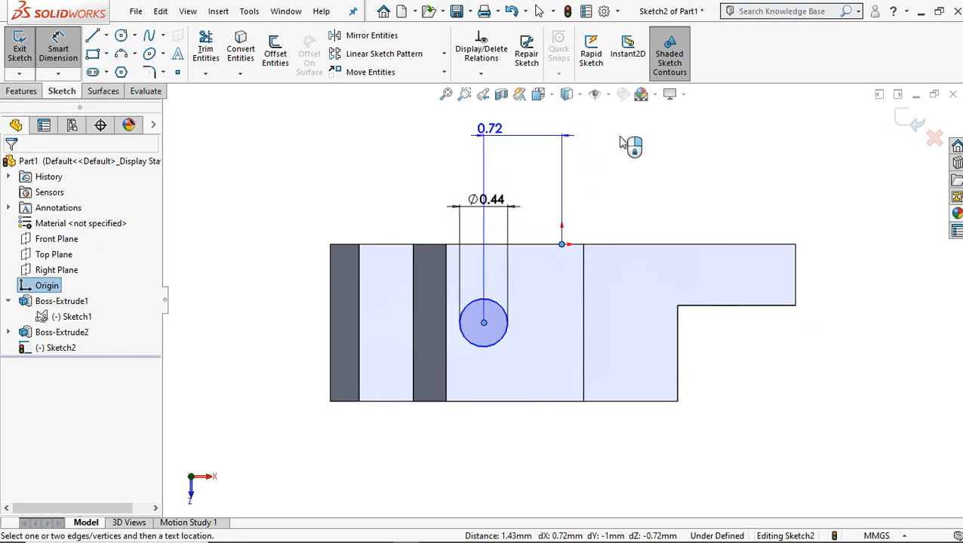
pyautogui.click(578, 135)
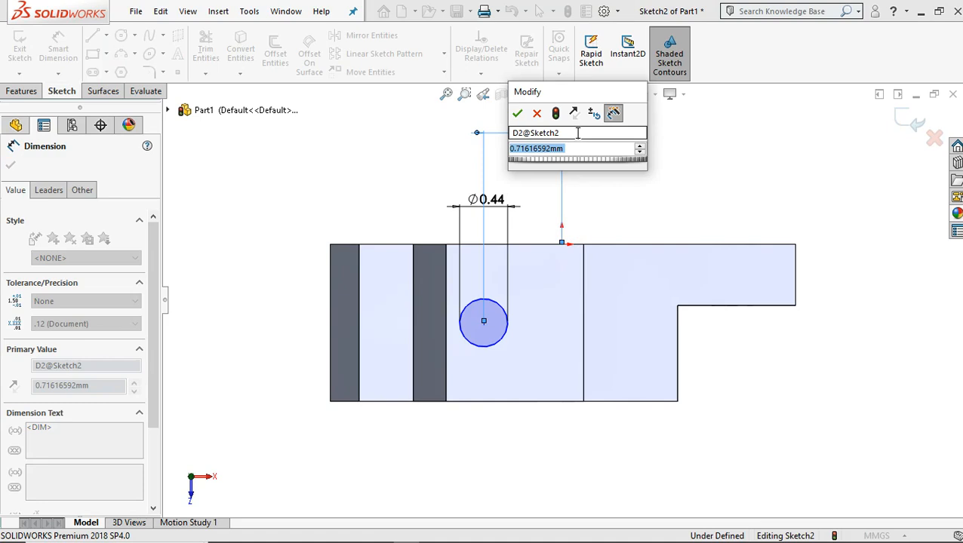
pyautogui.write('.')
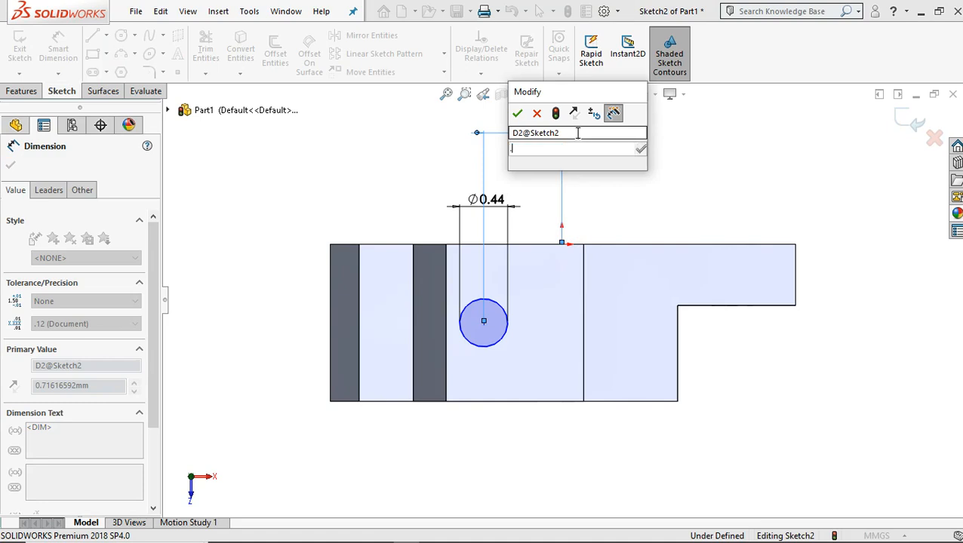
pyautogui.write('94')
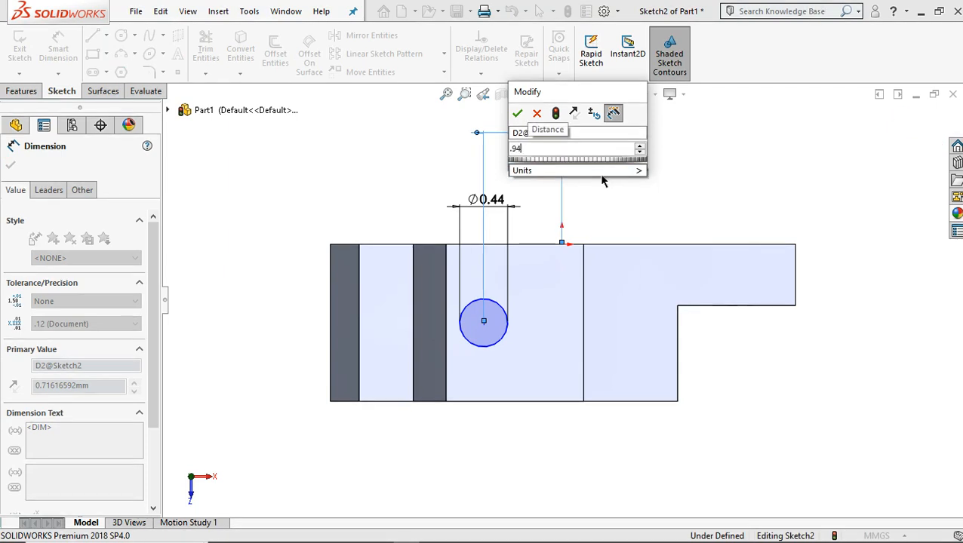
pyautogui.click(517, 114)
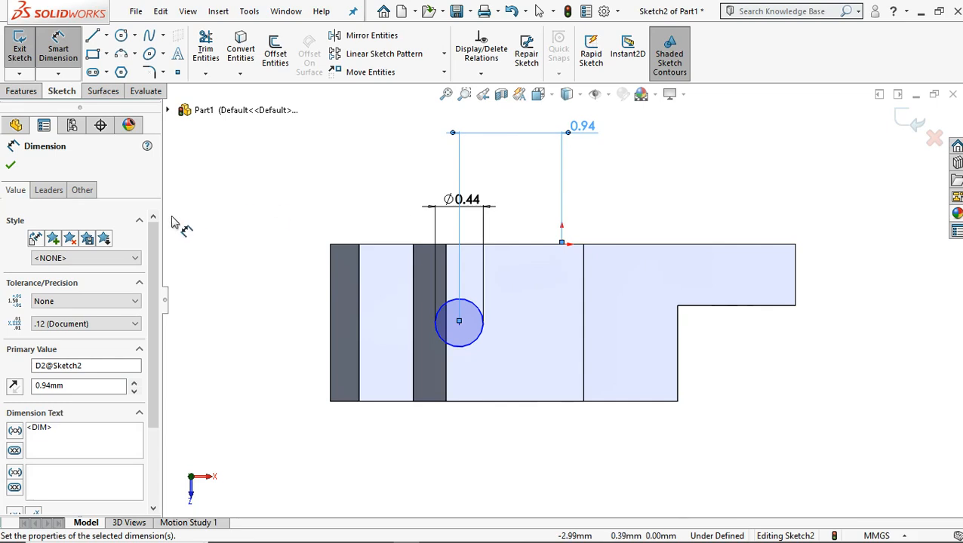
# - Cut the 0.44 mm circle through the entire bracket with Extruded Cut set to Through All
pyautogui.click(30, 92)
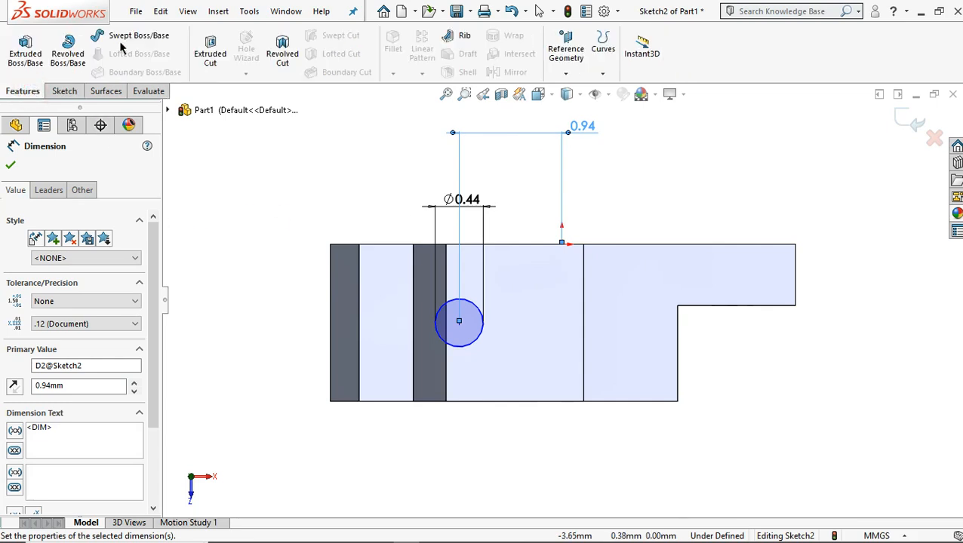
pyautogui.click(210, 51)
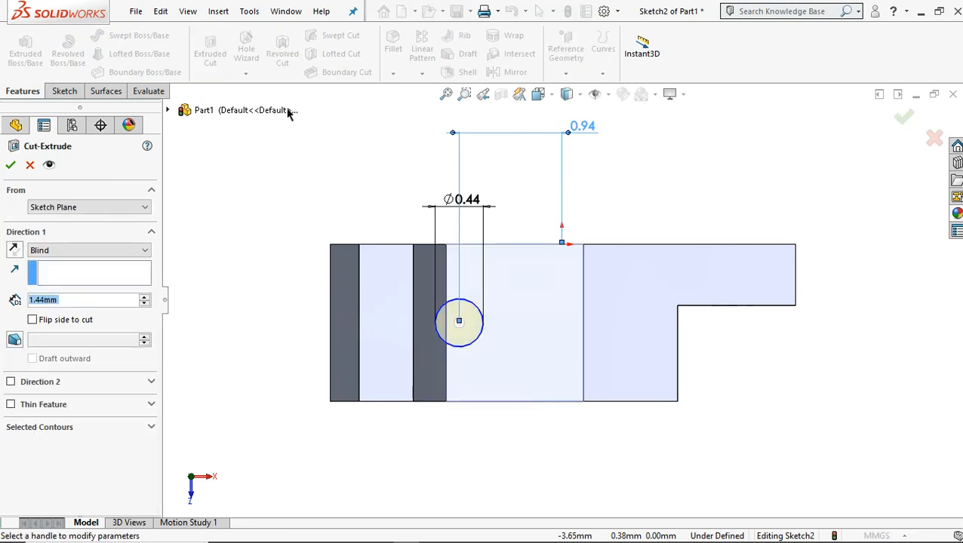
pyautogui.moveTo(492, 414); pyautogui.dragTo(434, 280, button='middle')
pyautogui.click(91, 249)
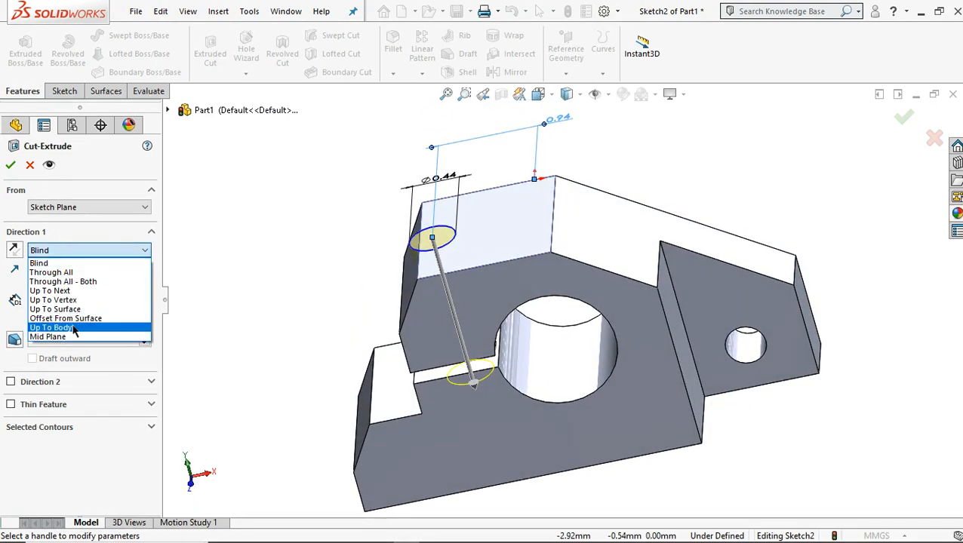
pyautogui.click(75, 273)
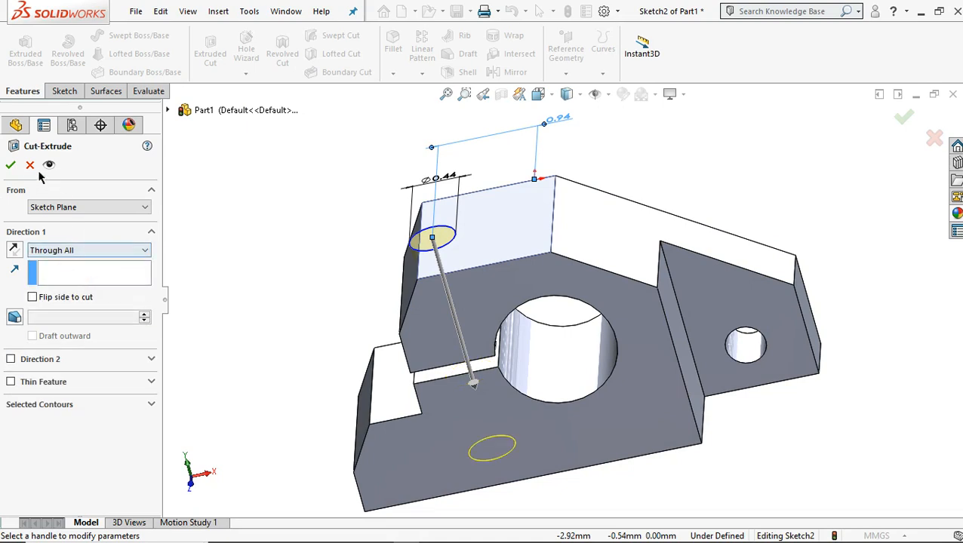
pyautogui.click(11, 165)
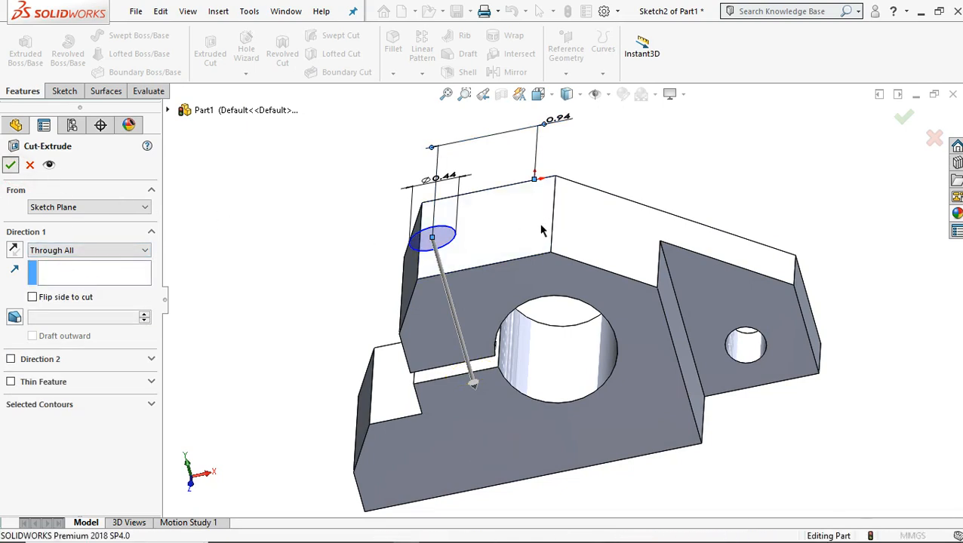
# - Start a sketch on the bracket's flat top face and draw a circle about 0.69 mm in diameter, concentric with the vertical hole
pyautogui.moveTo(509, 402)
pyautogui.mouseDown(button='middle')
pyautogui.moveTo(467, 187)
pyautogui.moveTo(462, 298)
pyautogui.moveTo(530, 374)
pyautogui.moveTo(474, 439)
pyautogui.moveTo(487, 492)
pyautogui.mouseUp(button='middle')
pyautogui.moveTo(509, 333); pyautogui.dragTo(508, 307, button='middle')
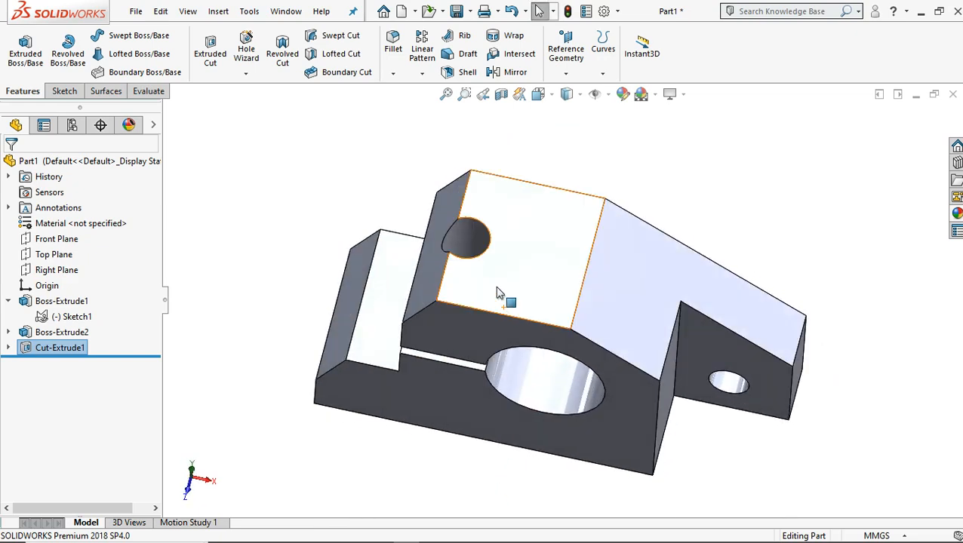
pyautogui.click(521, 252)
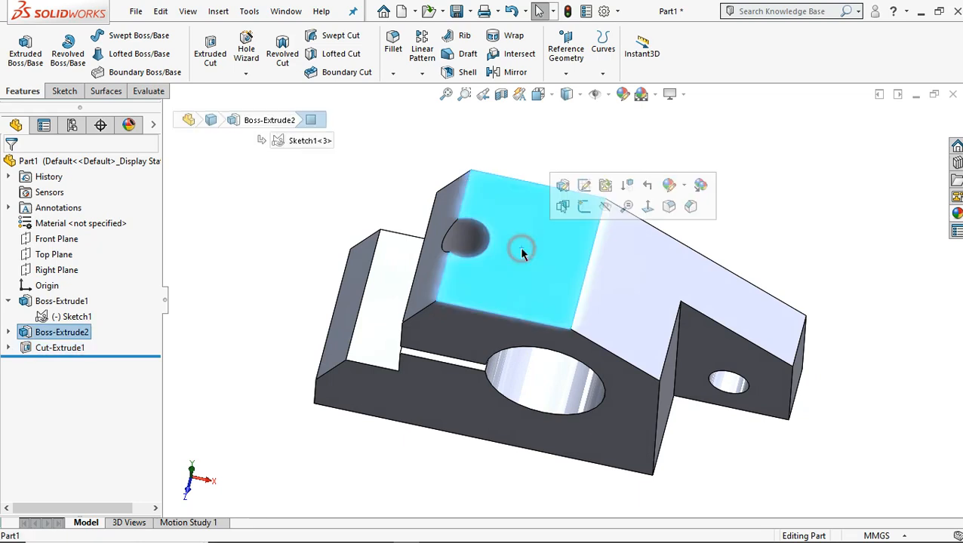
pyautogui.click(648, 206)
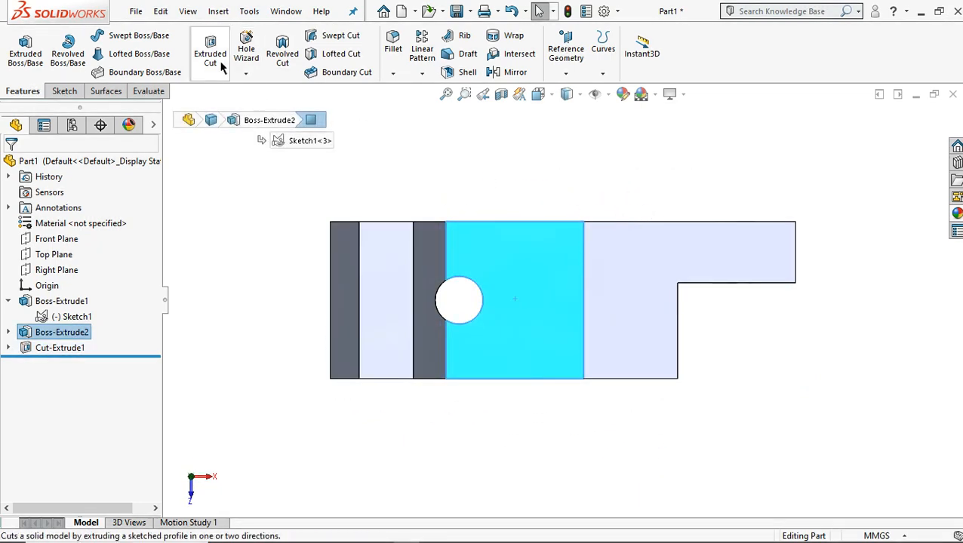
pyautogui.click(64, 90)
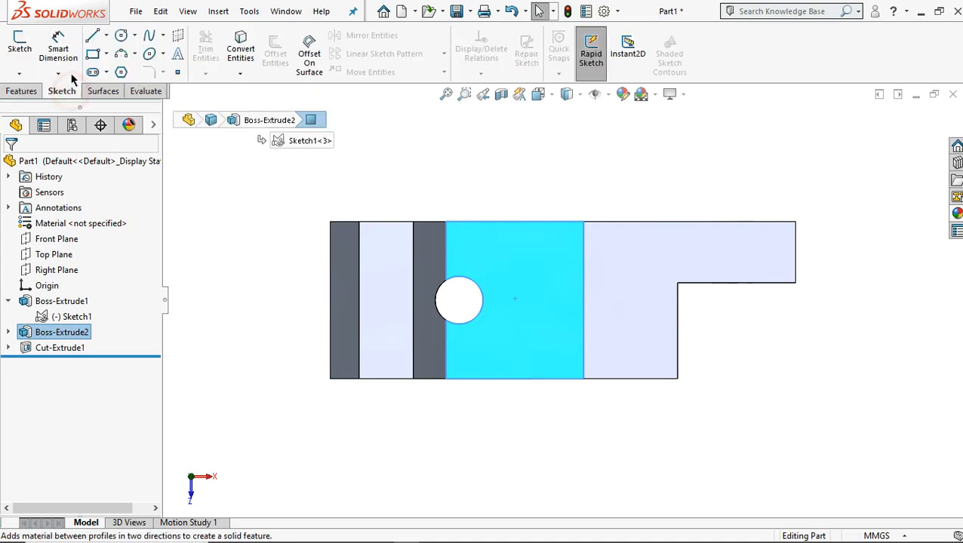
pyautogui.click(121, 39)
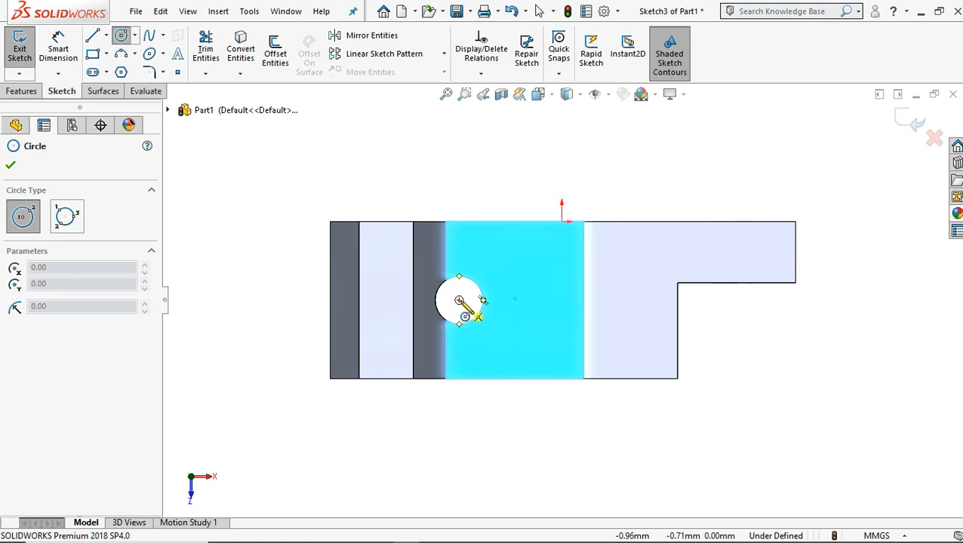
pyautogui.click(459, 300)
pyautogui.click(486, 327)
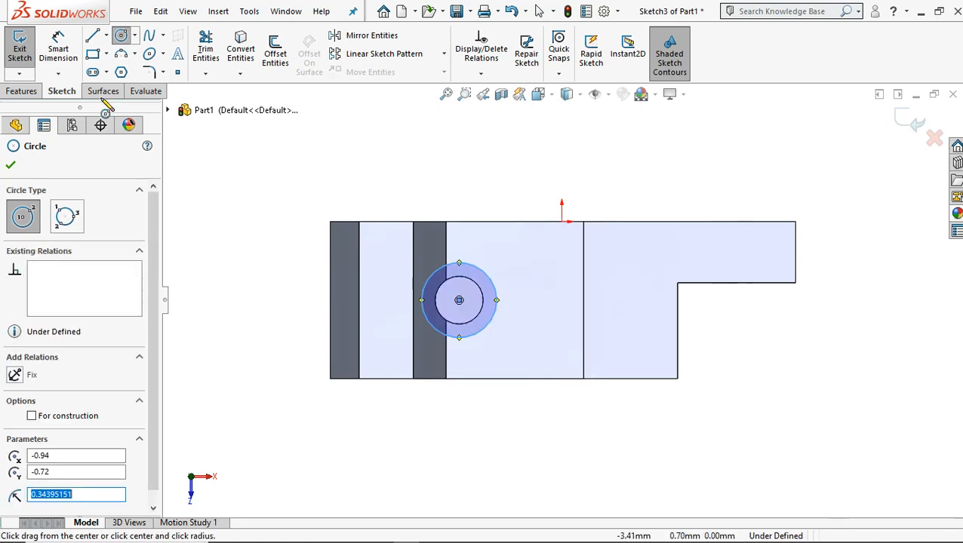
# - Dimension the concentric circle's diameter as 0.62 mm
pyautogui.click(70, 59)
pyautogui.click(495, 281)
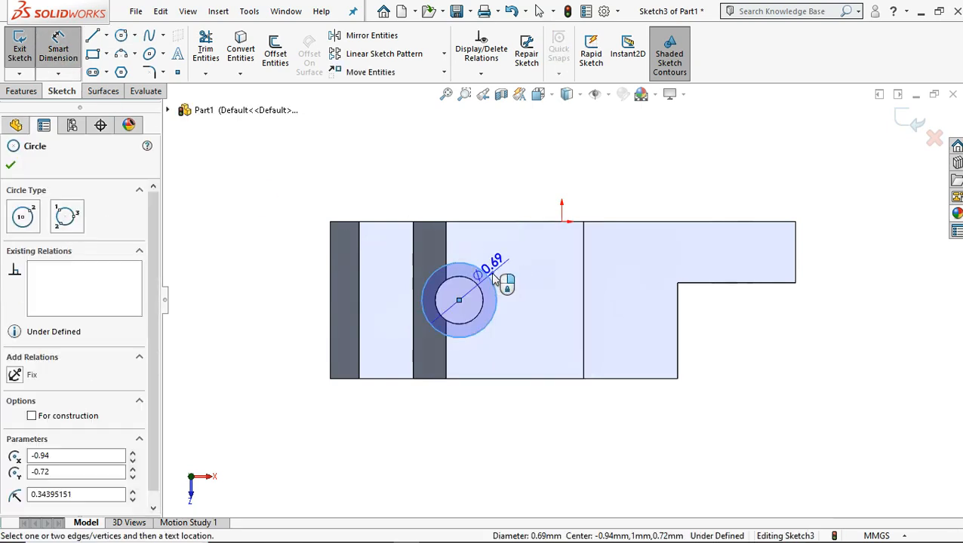
pyautogui.click(326, 290)
pyautogui.write('.62')
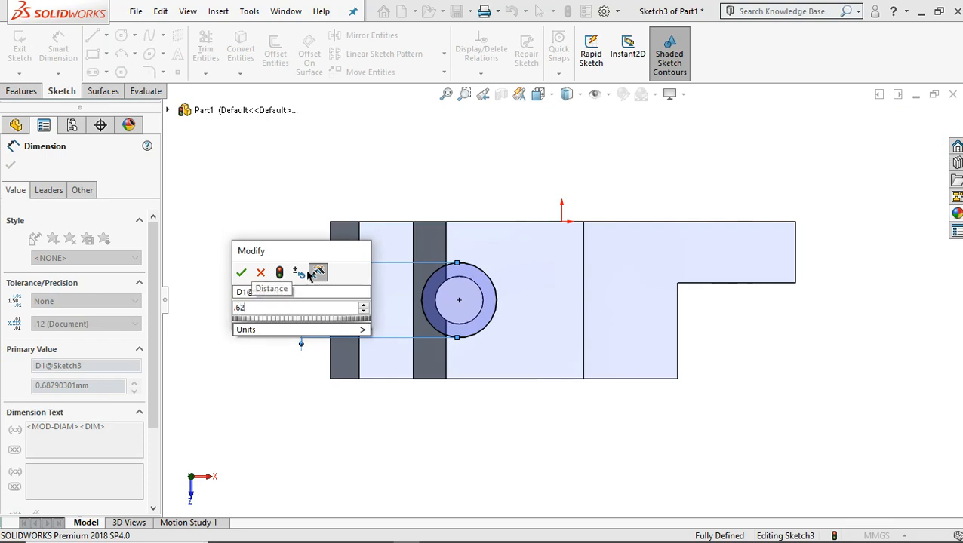
pyautogui.click(242, 273)
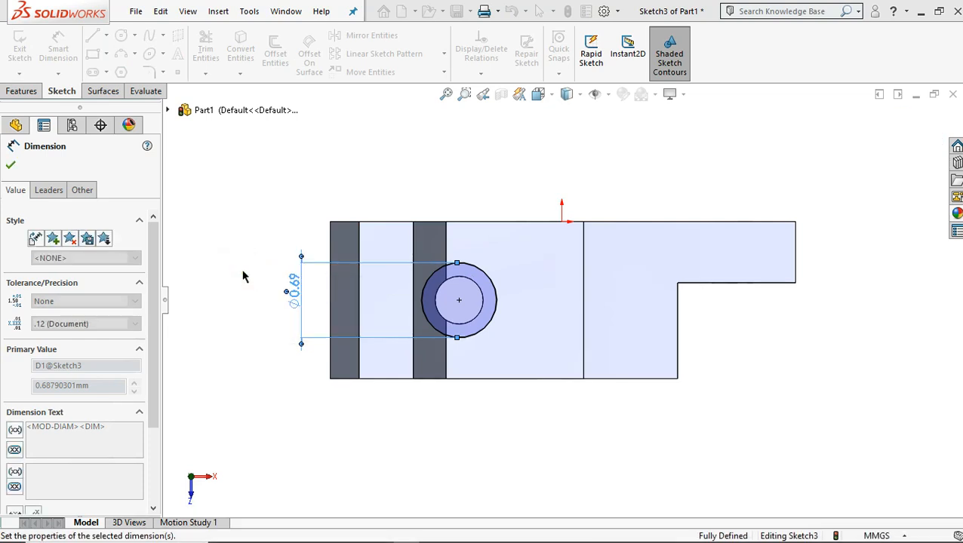
# - Cut the 0.62 mm circle to a blind depth of 0.5 mm as a counterbore around the vertical hole
pyautogui.click(22, 92)
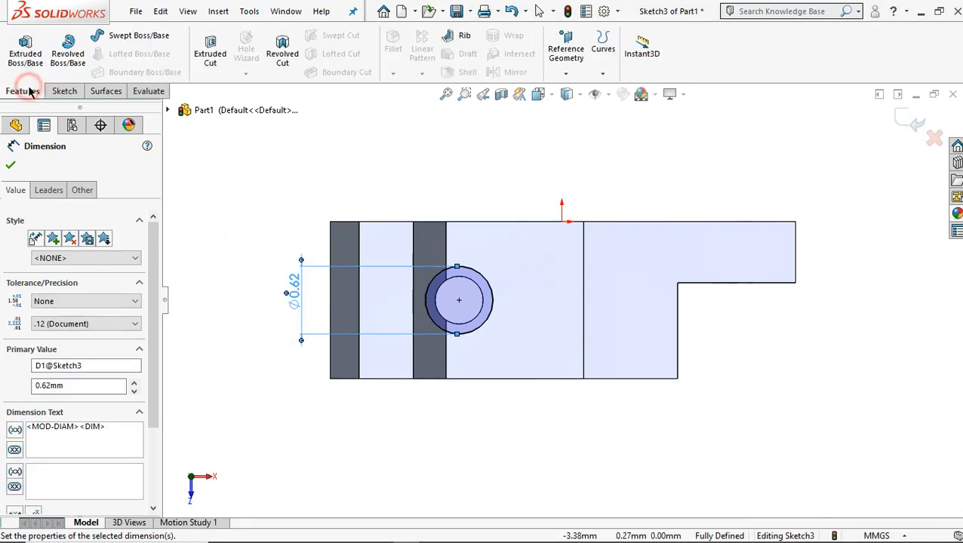
pyautogui.click(215, 68)
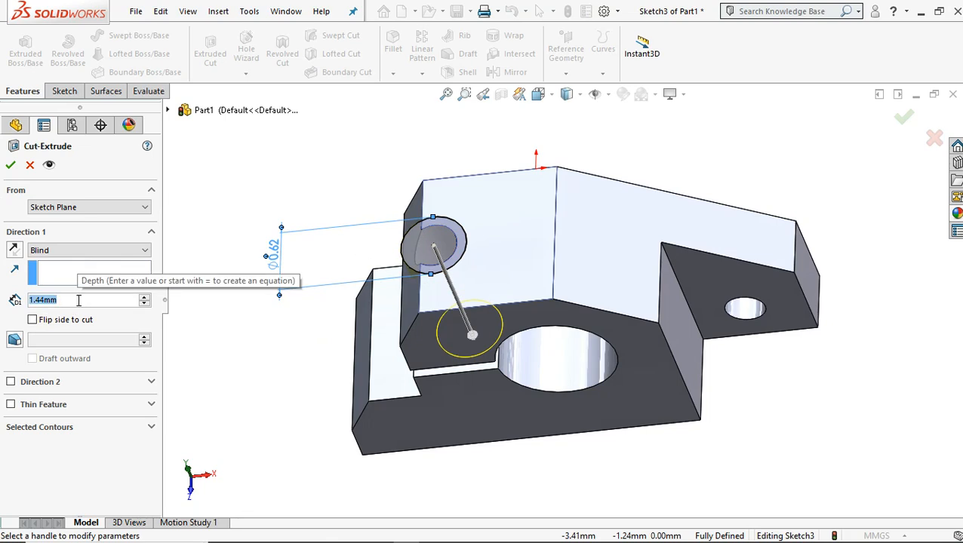
pyautogui.write('.5')
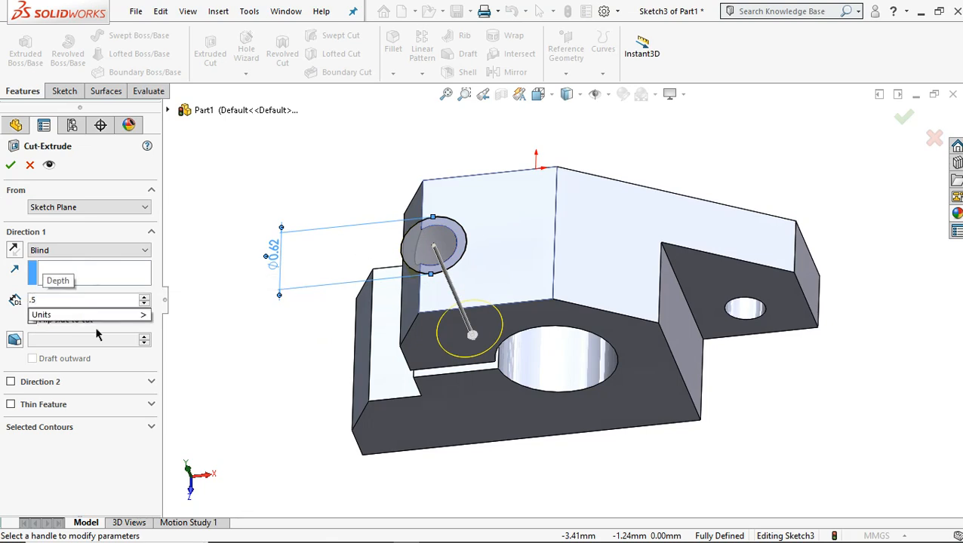
pyautogui.click(10, 166)
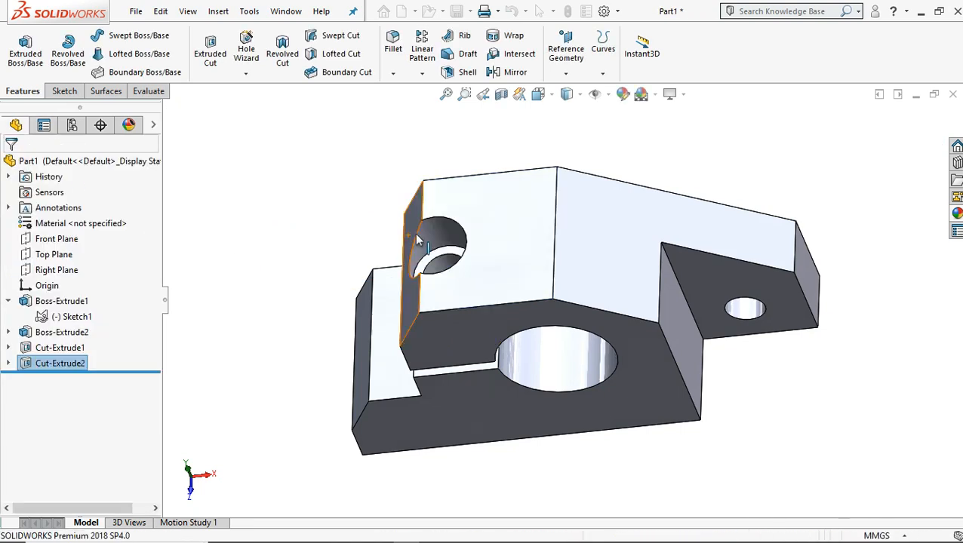
# - Start a sketch on the vertical step face beside the thin arm and draw a circle about 0.31 mm in diameter on its upper half
pyautogui.moveTo(468, 270)
pyautogui.mouseDown(button='middle')
pyautogui.moveTo(498, 276)
pyautogui.moveTo(475, 294)
pyautogui.moveTo(460, 283)
pyautogui.mouseUp(button='middle')
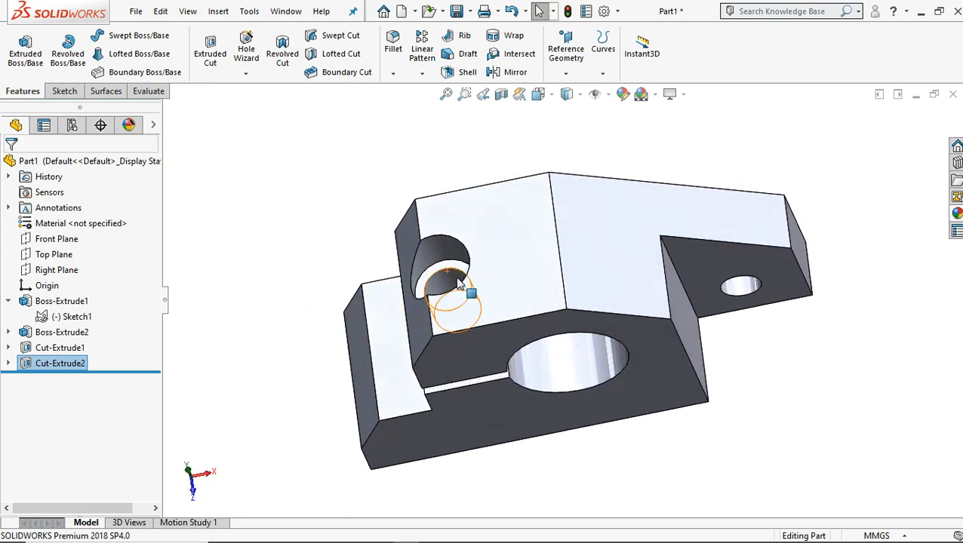
pyautogui.moveTo(683, 386); pyautogui.dragTo(654, 336, button='middle')
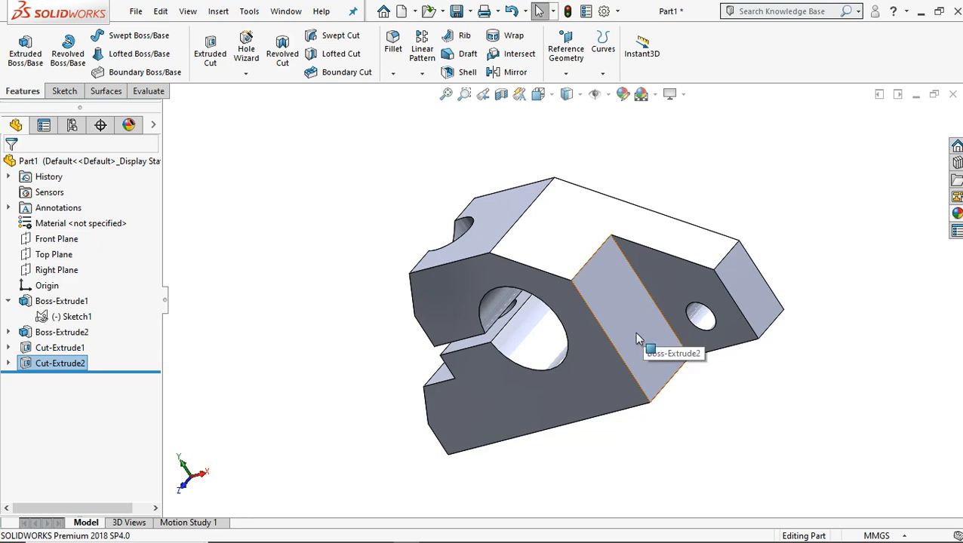
pyautogui.click(752, 435)
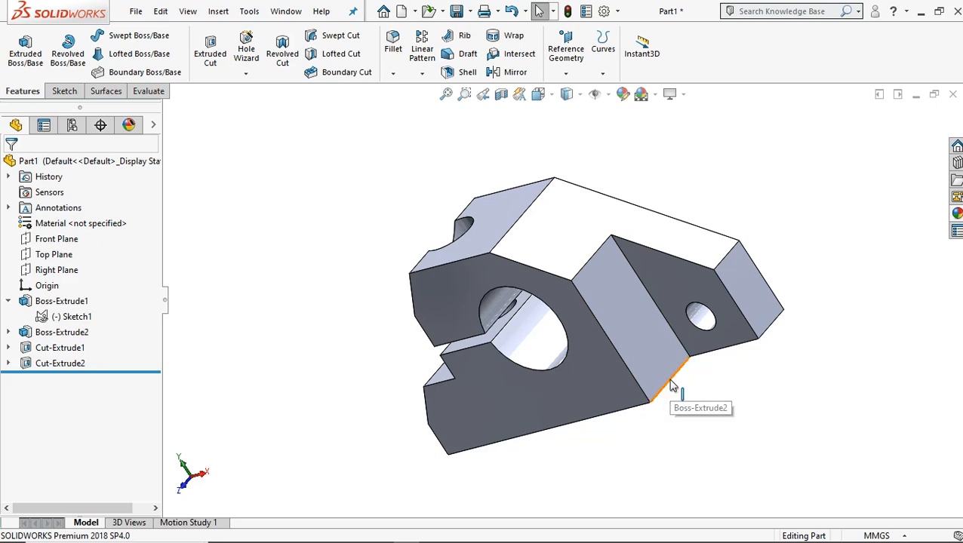
pyautogui.click(621, 312)
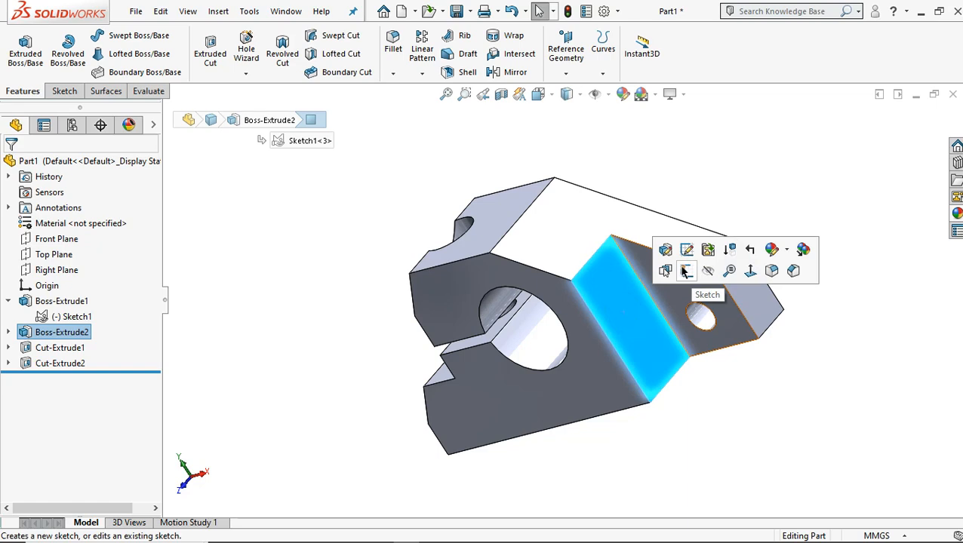
pyautogui.click(749, 271)
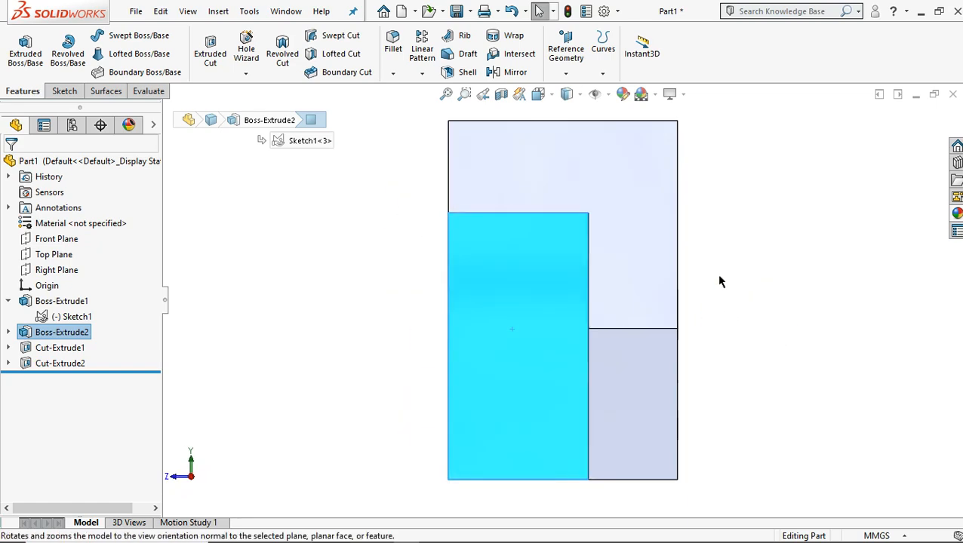
pyautogui.click(532, 321)
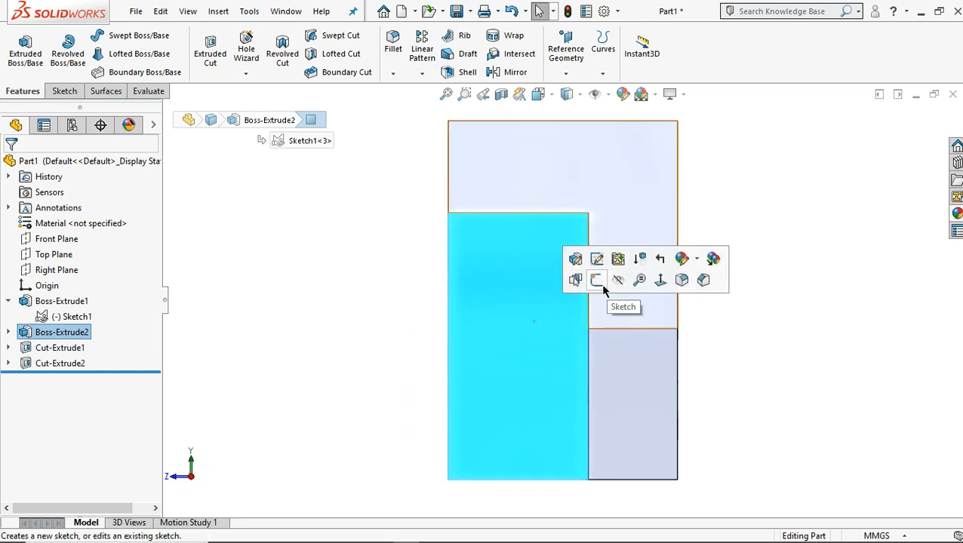
pyautogui.click(601, 285)
pyautogui.click(121, 35)
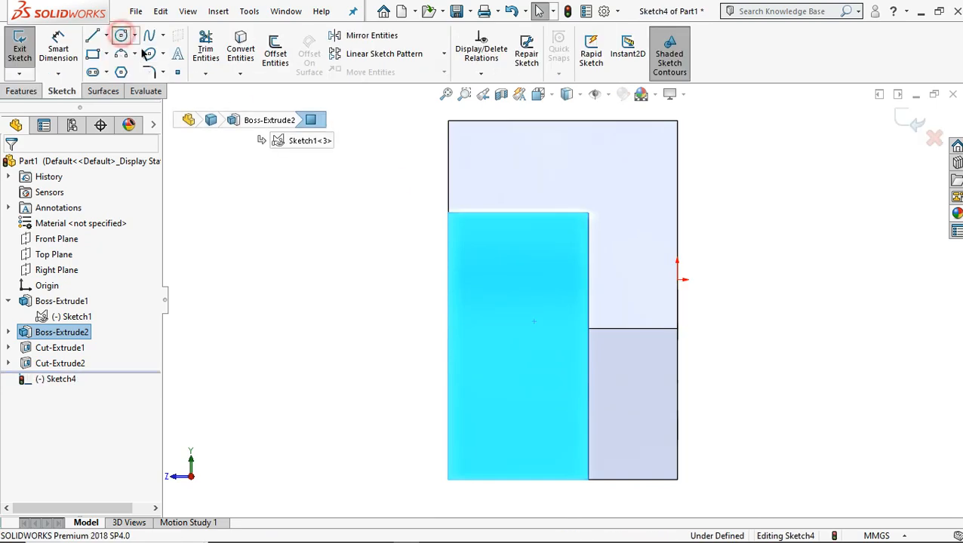
pyautogui.click(502, 293)
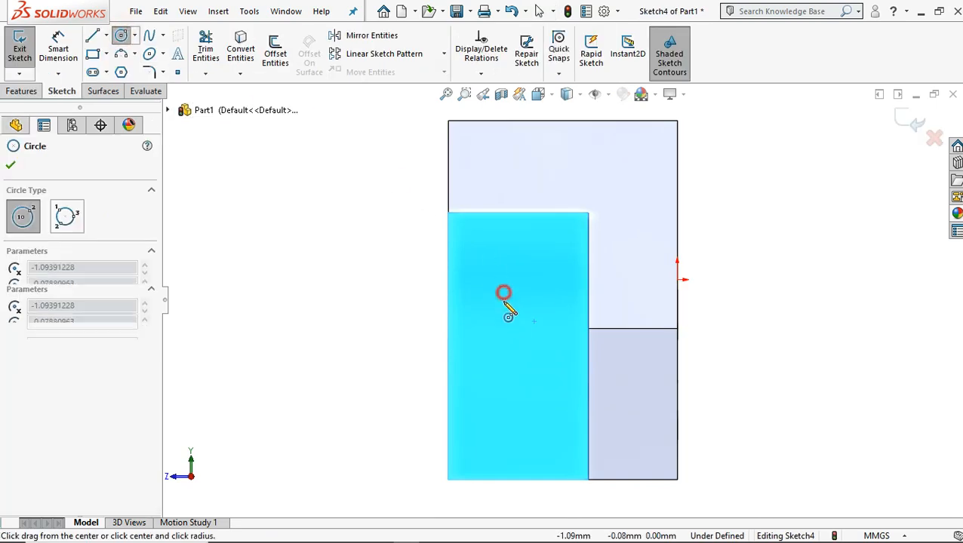
pyautogui.click(504, 316)
# - Dimension the diameter of the circle on the vertical step face as 0.38 mm
pyautogui.click(58, 49)
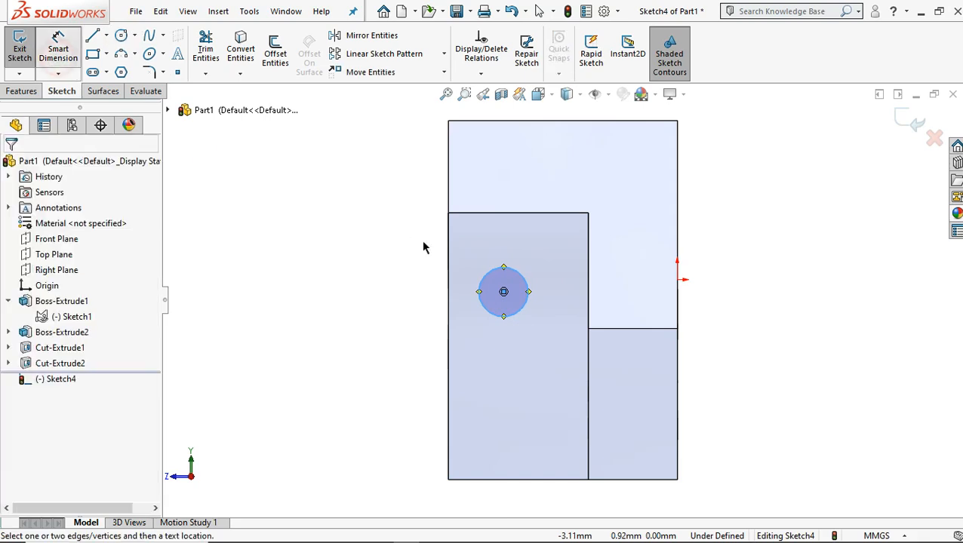
pyautogui.click(482, 284)
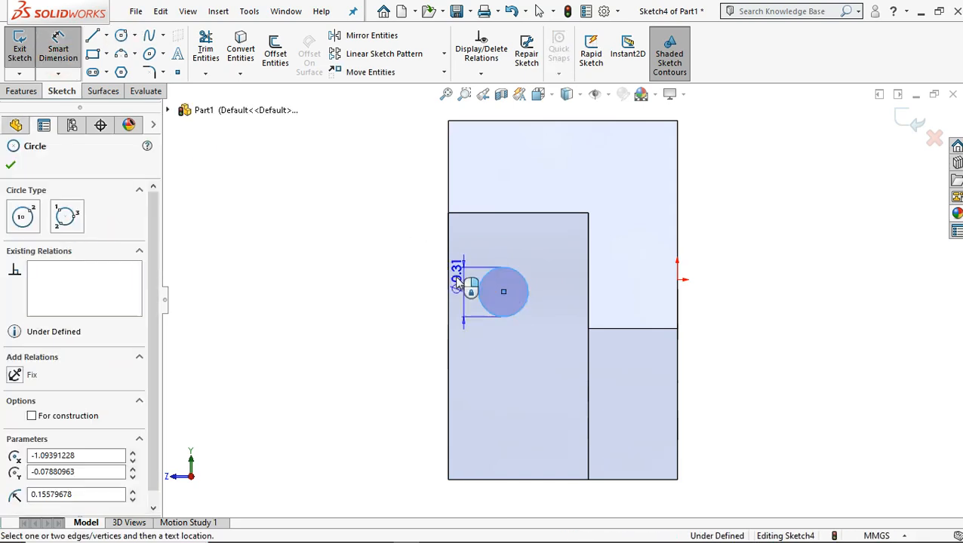
pyautogui.click(387, 230)
pyautogui.click(387, 230)
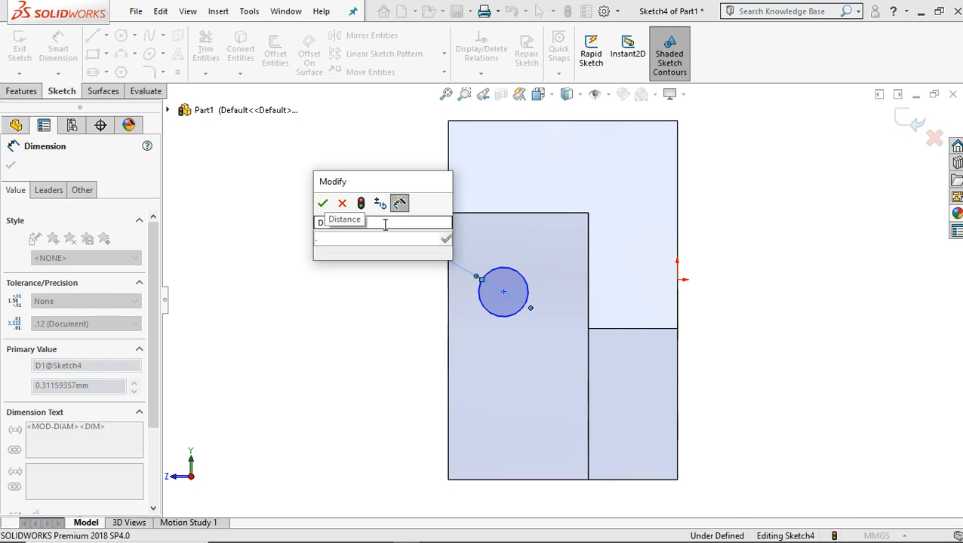
pyautogui.write('.38')
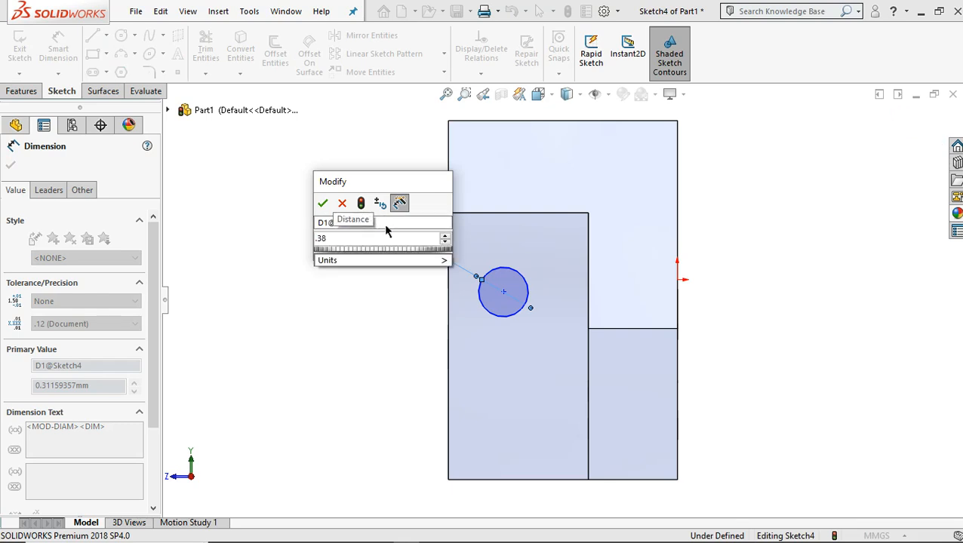
pyautogui.click(323, 204)
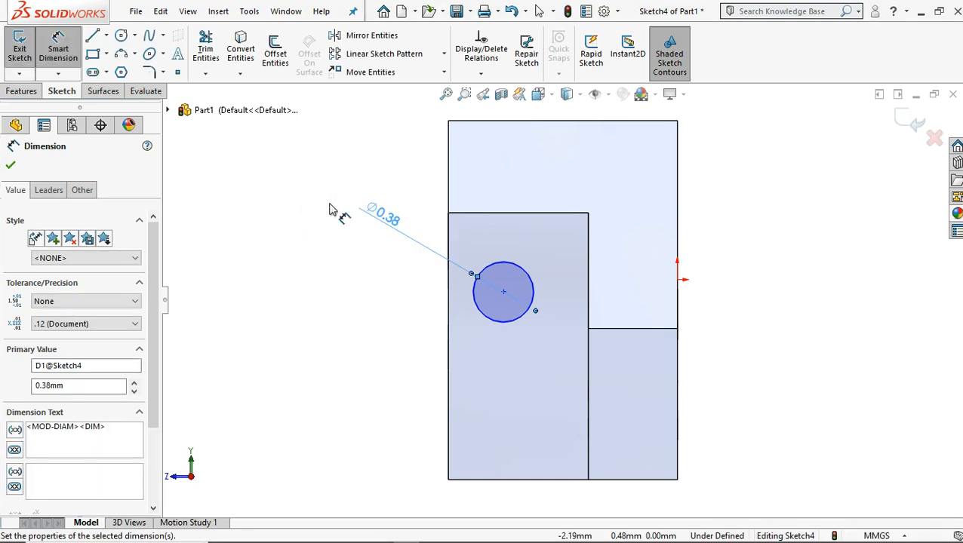
# - Set the horizontal distance from the circle's centre to the step face's outer vertical edge to 0.44 mm
pyautogui.click(491, 323)
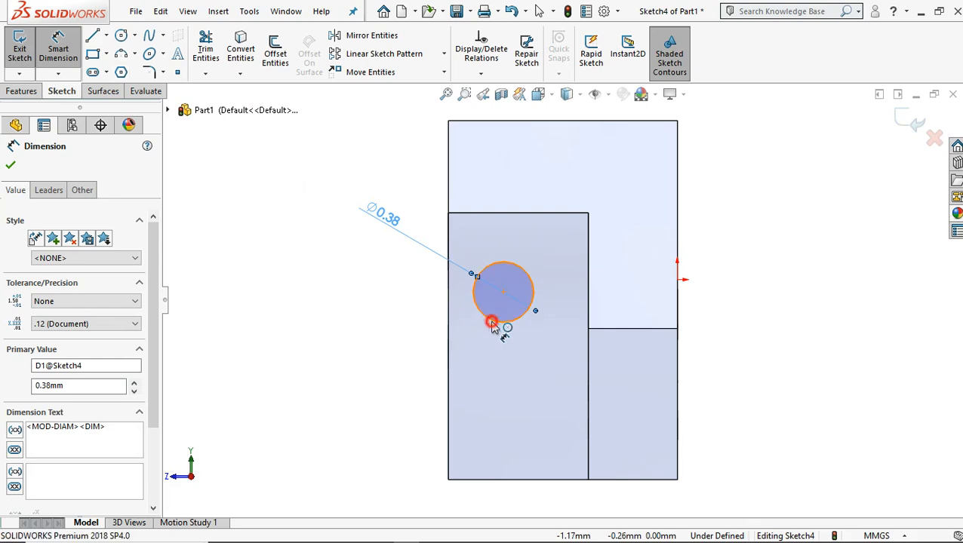
pyautogui.click(449, 382)
pyautogui.click(375, 367)
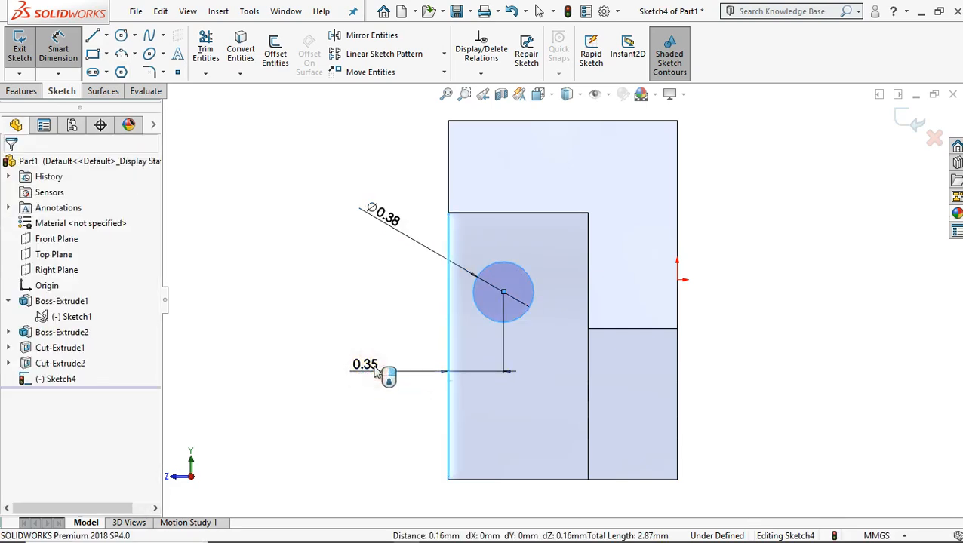
pyautogui.write('.44')
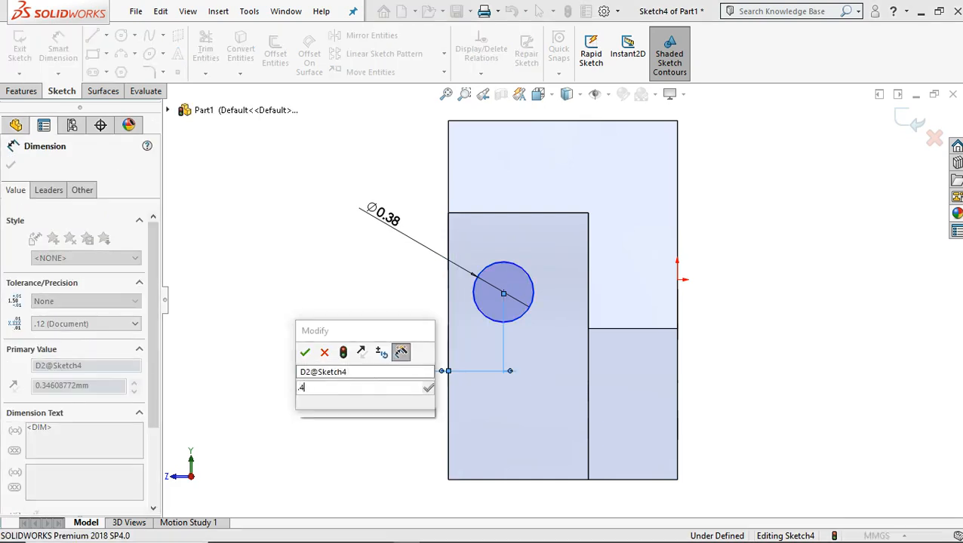
pyautogui.click(301, 356)
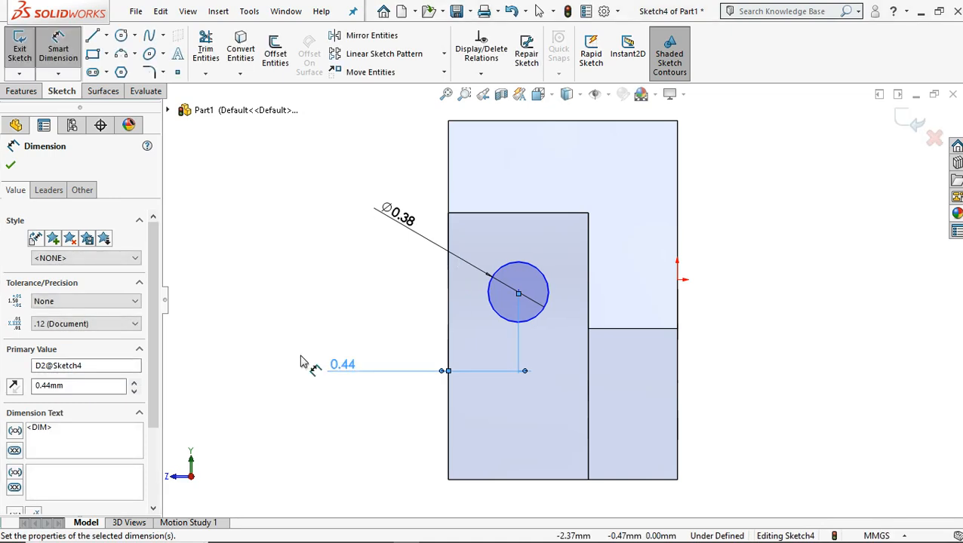
# - Set the circle centre's height above the step face's bottom edge to 1.26 mm and finish dimensioning
pyautogui.click(509, 320)
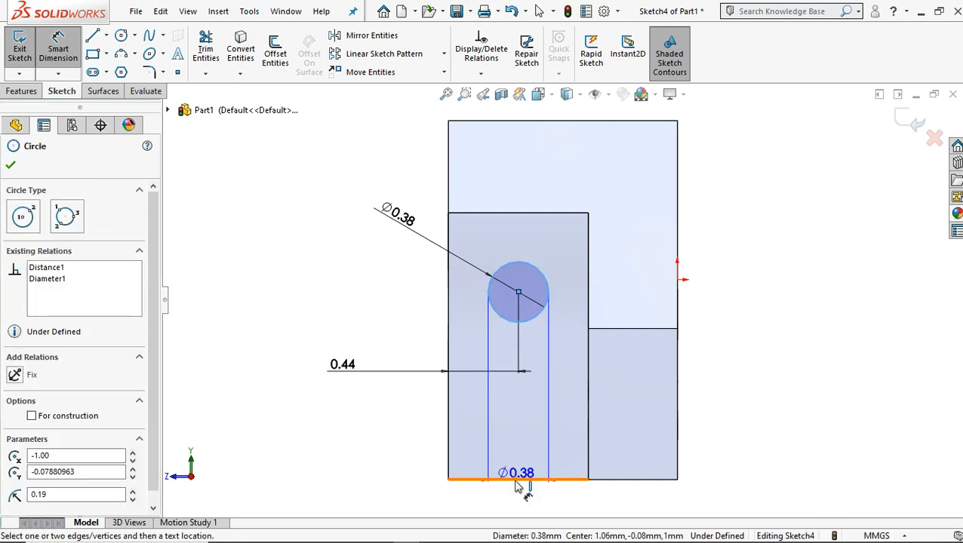
pyautogui.moveTo(504, 364); pyautogui.dragTo(554, 369, button='middle')
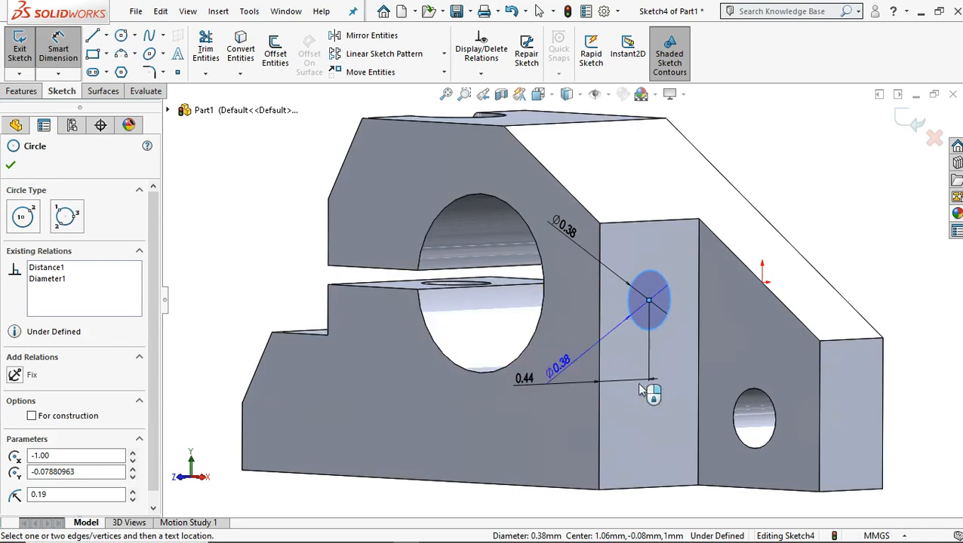
pyautogui.click(645, 488)
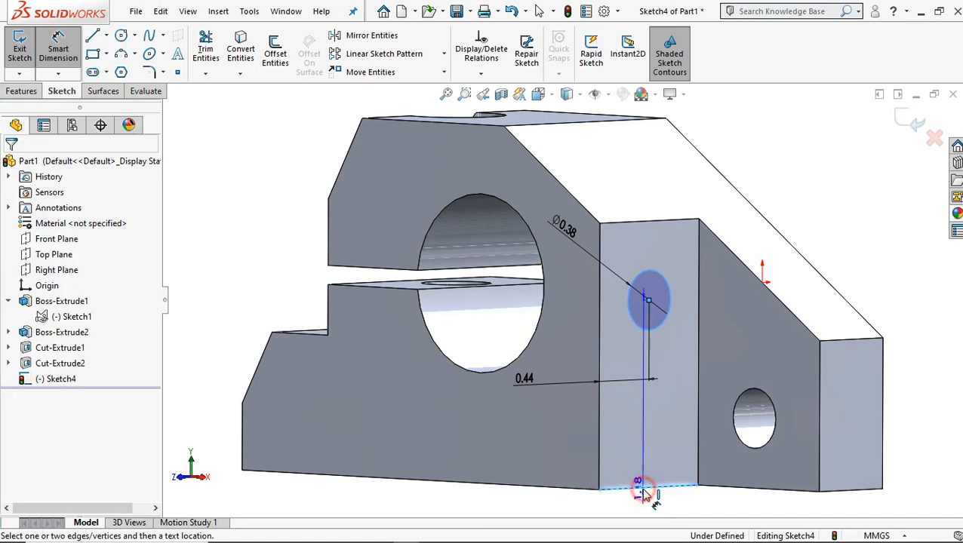
pyautogui.click(436, 402)
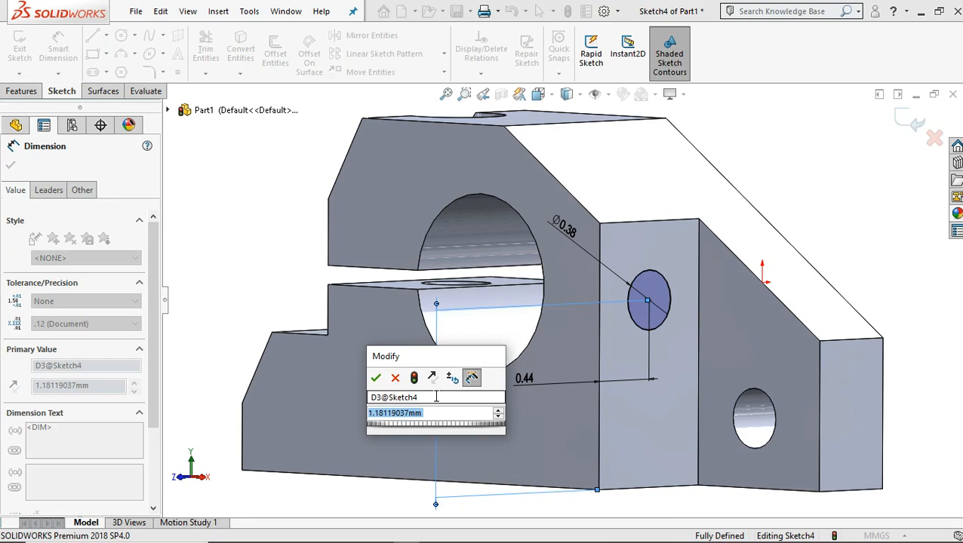
pyautogui.write('1.2')
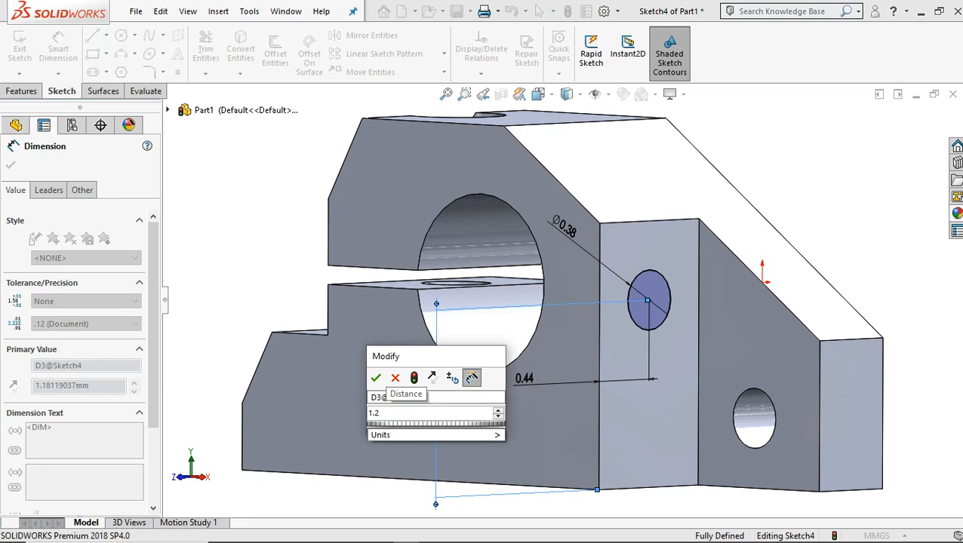
pyautogui.write('6')
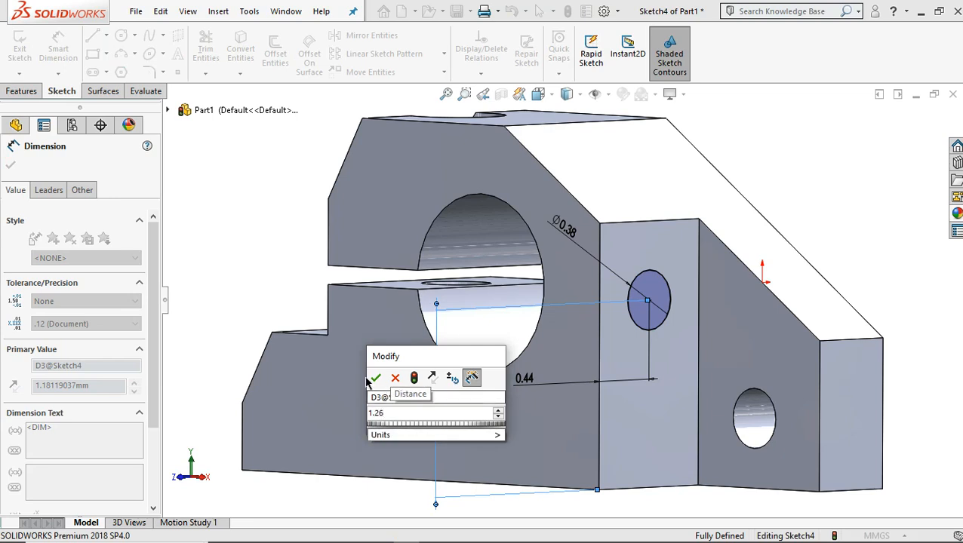
pyautogui.click(376, 377)
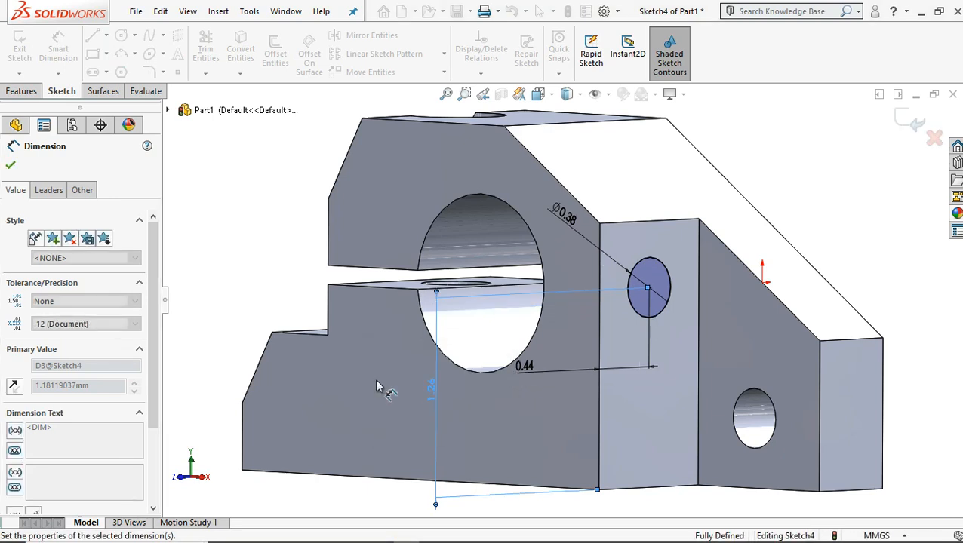
pyautogui.click(13, 166)
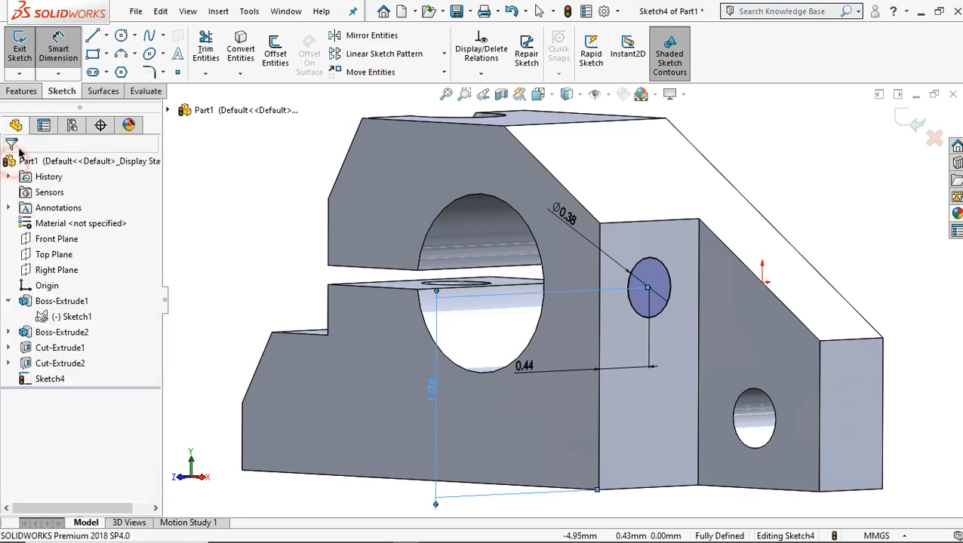
# - Cut the 0.38 mm circle with an Extruded Cut using the Up To Next end condition, into the large bore
pyautogui.click(24, 91)
pyautogui.click(208, 54)
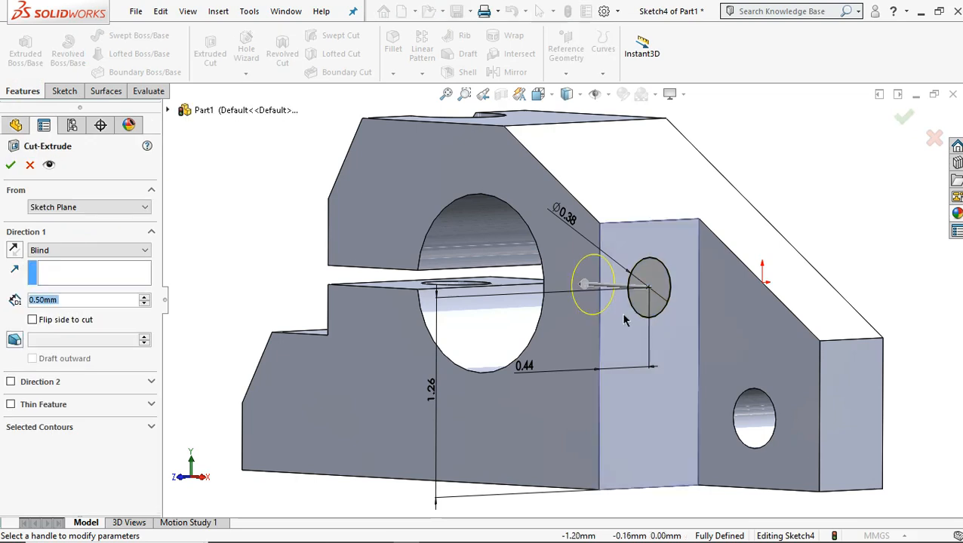
pyautogui.moveTo(636, 322); pyautogui.dragTo(663, 328, button='middle')
pyautogui.click(71, 254)
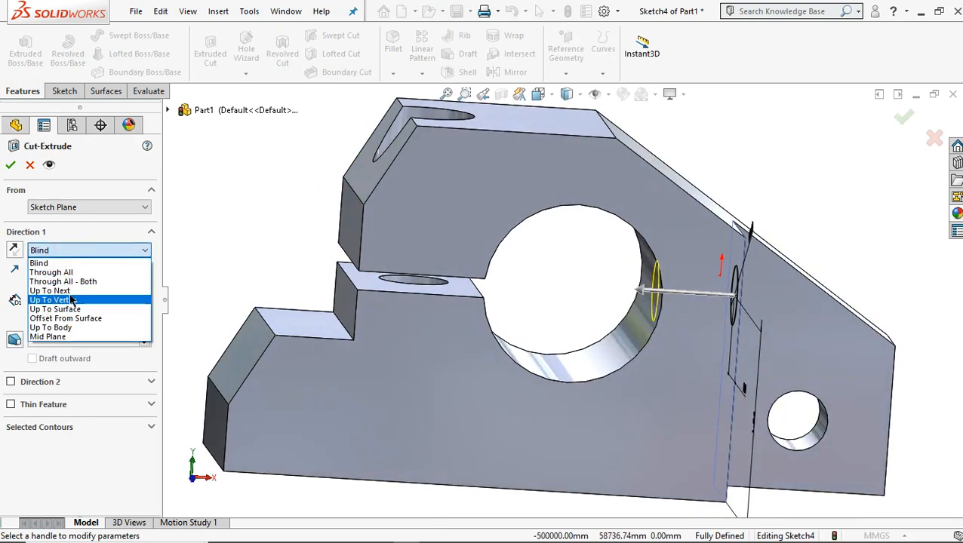
pyautogui.click(74, 293)
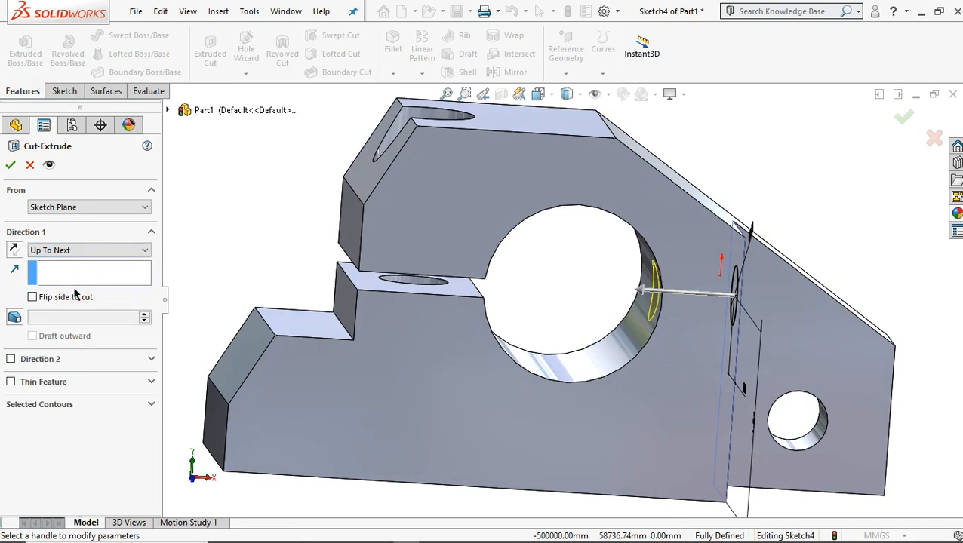
pyautogui.click(10, 166)
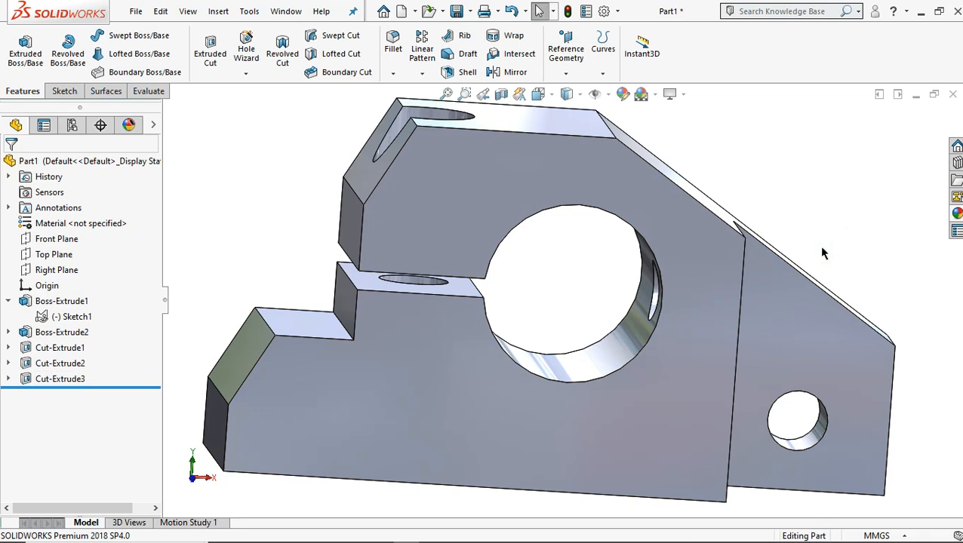
# - Examine the bracket in isometric view and check the thin arm's hole dimensions in the base profile sketch
pyautogui.hotkey('ctrl', '7')
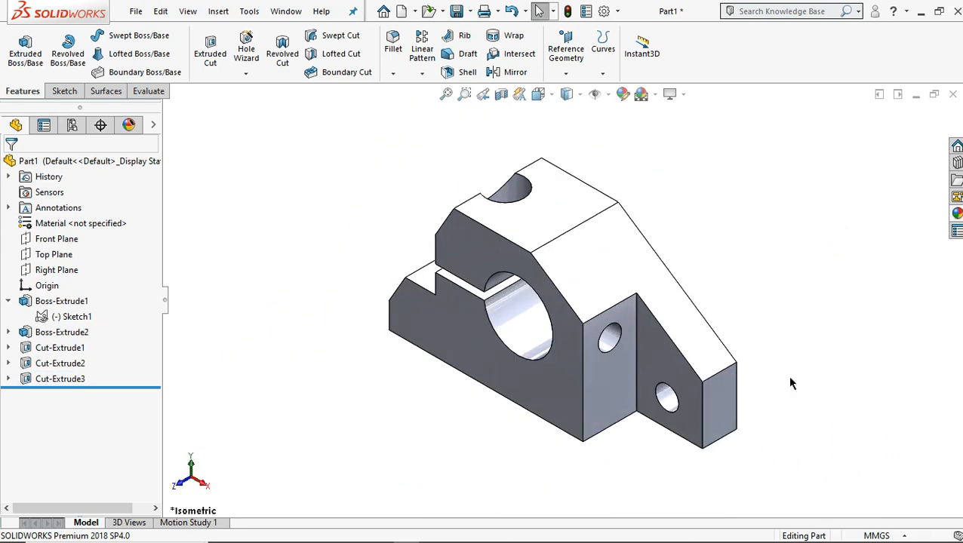
pyautogui.scroll(-1, 790, 383)
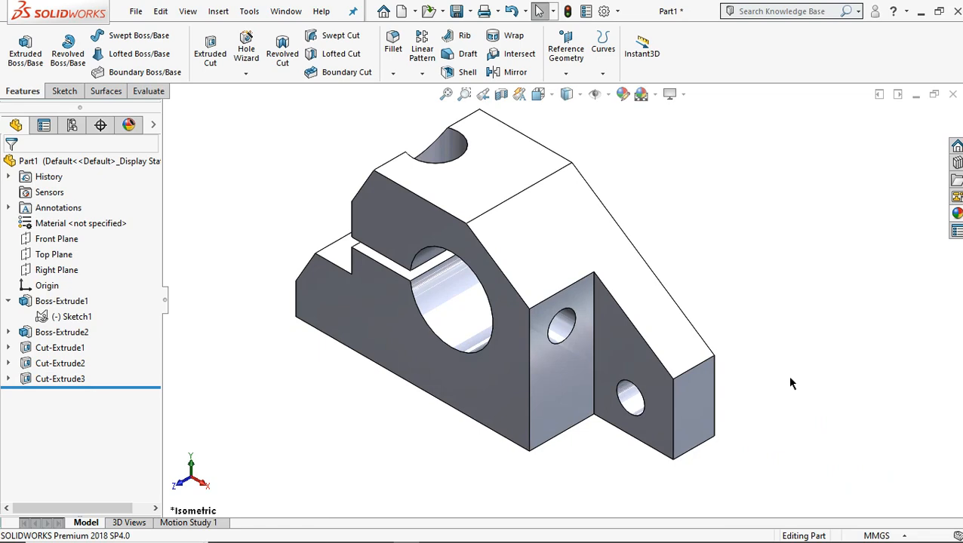
pyautogui.click(634, 405)
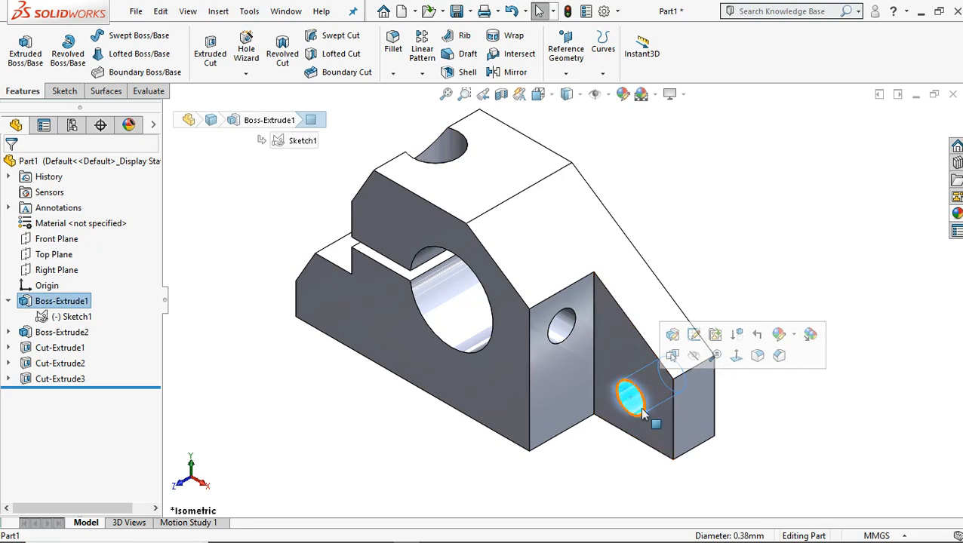
pyautogui.click(60, 317)
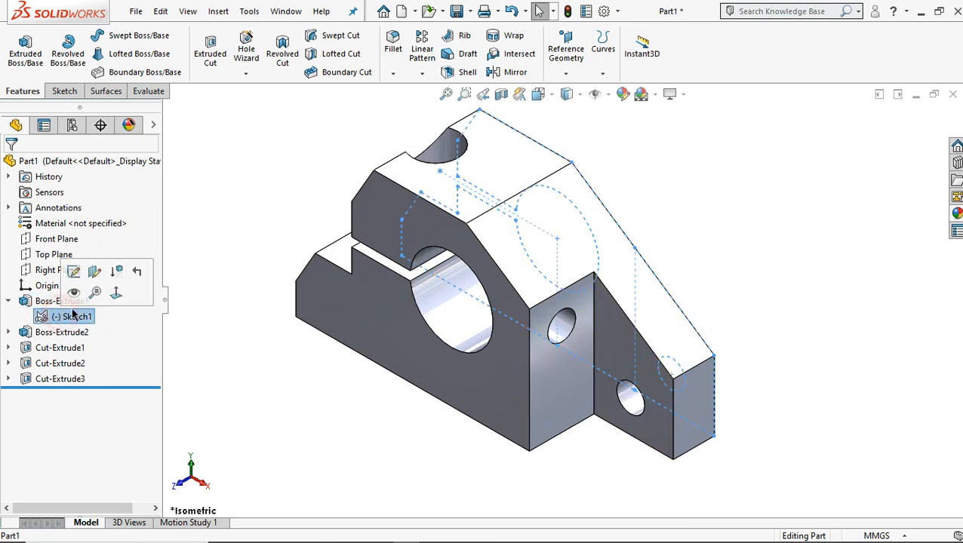
pyautogui.click(77, 271)
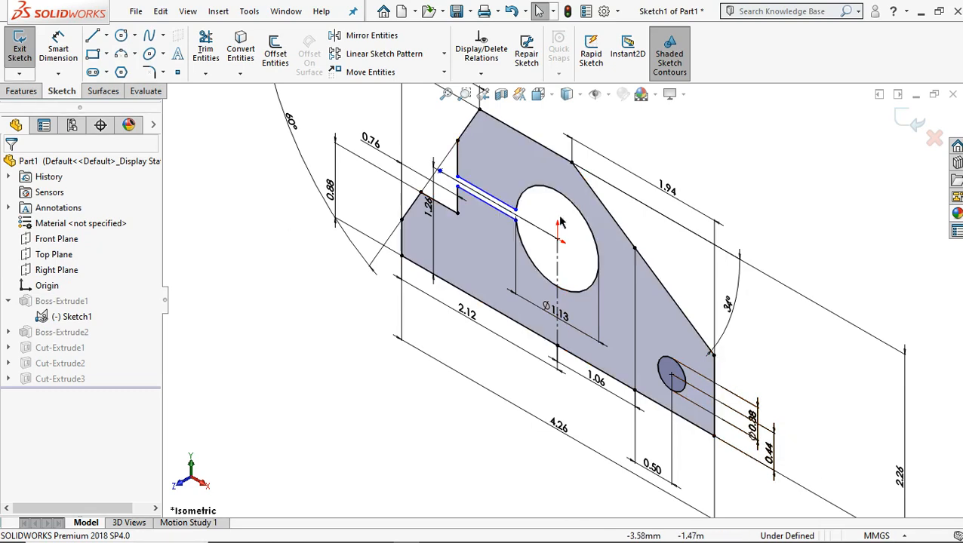
pyautogui.click(911, 121)
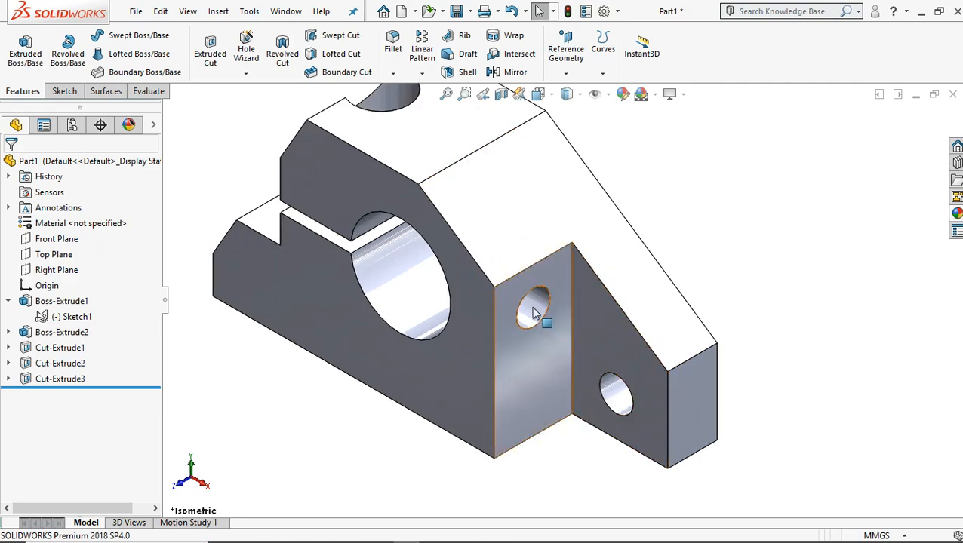
pyautogui.scroll(1, 597, 245)
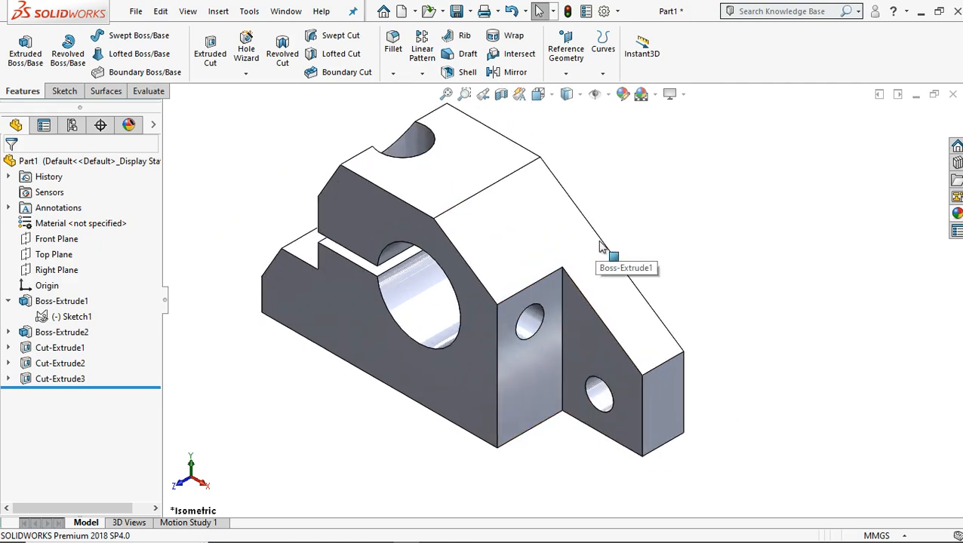
pyautogui.scroll(1, 599, 247)
pyautogui.scroll(-1, 620, 227)
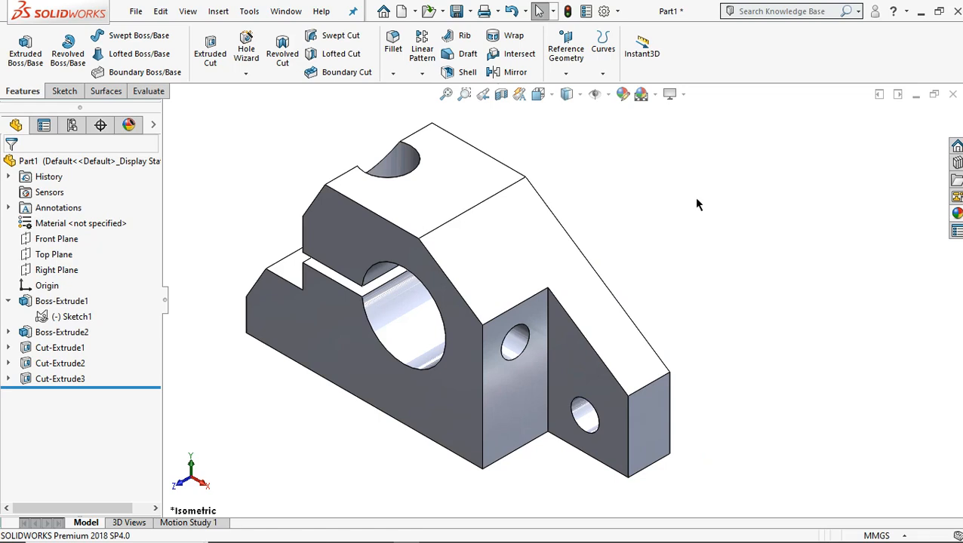
# - Apply the satin finish aluminum appearance from the Metal > Aluminum collection to the whole part
pyautogui.click(622, 93)
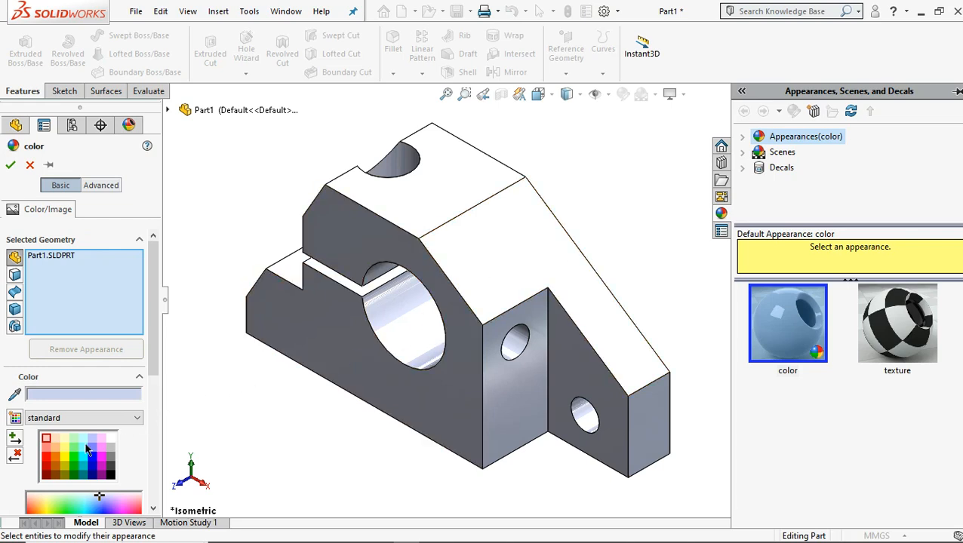
pyautogui.click(744, 135)
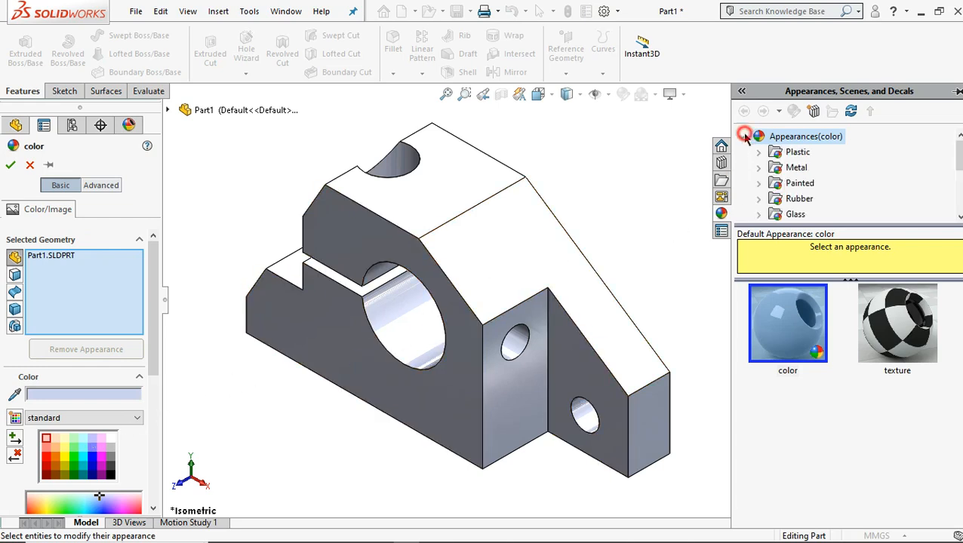
pyautogui.scroll(-1, 777, 184)
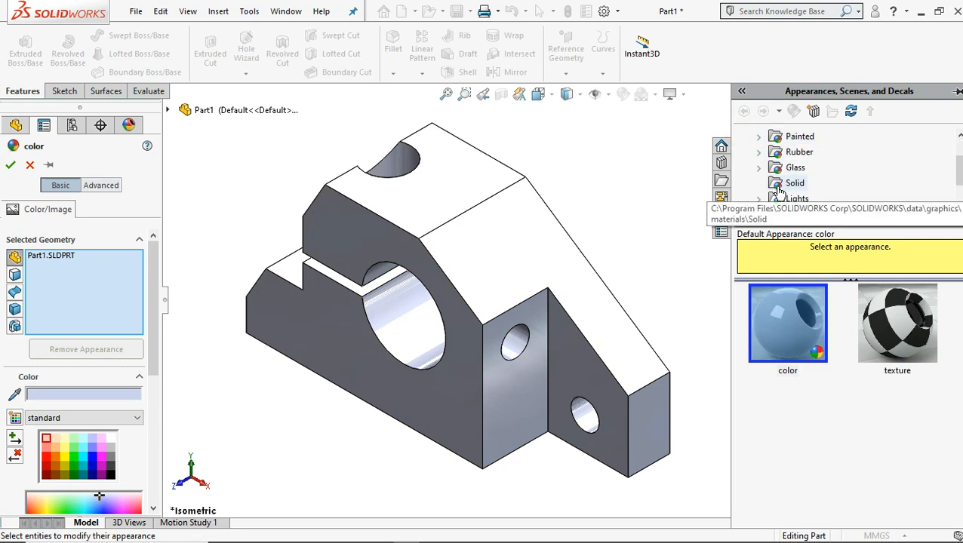
pyautogui.scroll(-1, 817, 185)
pyautogui.scroll(-1, 817, 185)
pyautogui.scroll(3, 816, 186)
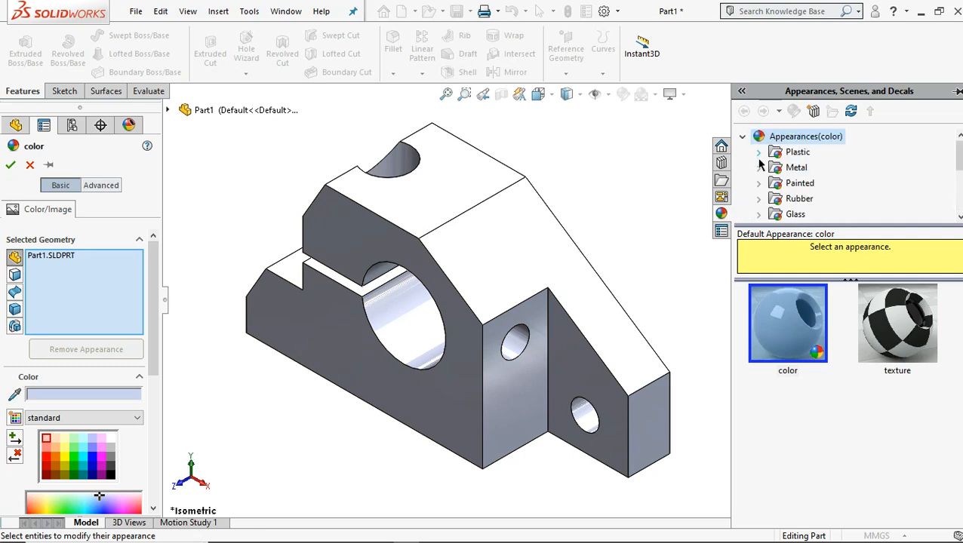
pyautogui.click(759, 168)
pyautogui.click(825, 189)
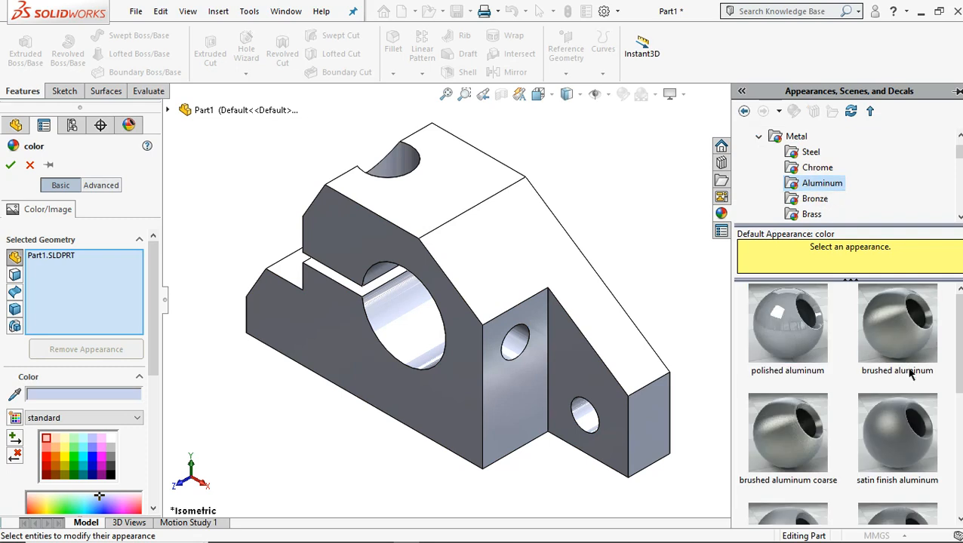
pyautogui.click(903, 435)
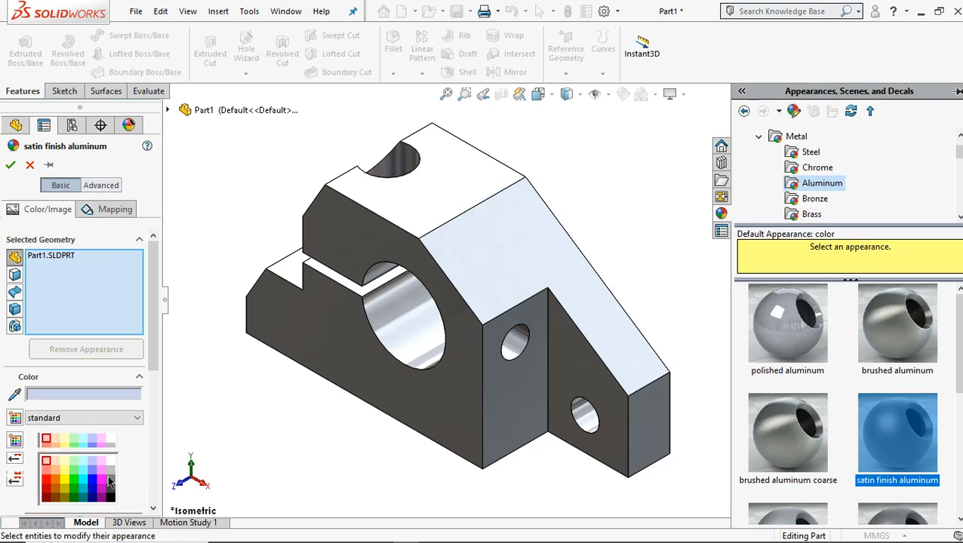
# - Recolour the whole part's satin finish aluminum appearance to cyan from the standard swatches
pyautogui.click(83, 471)
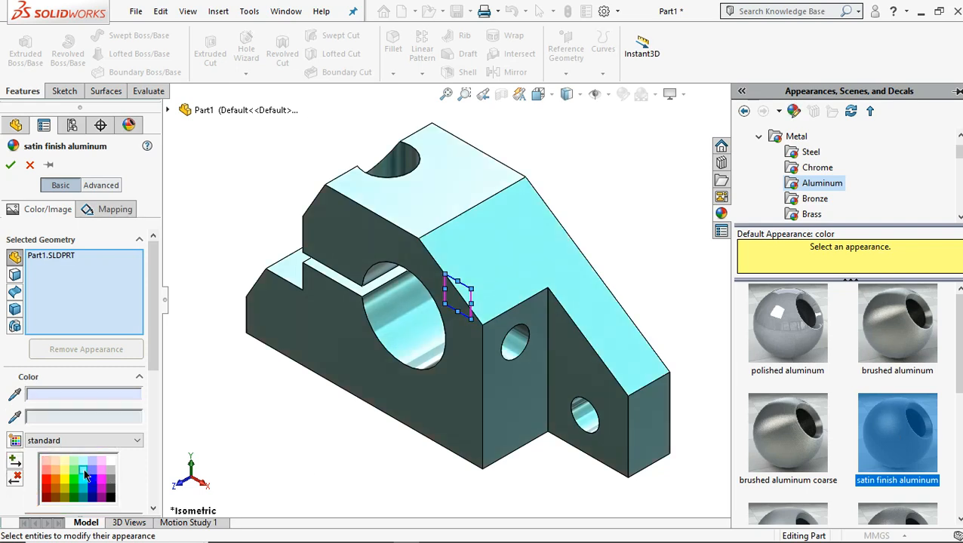
pyautogui.click(11, 165)
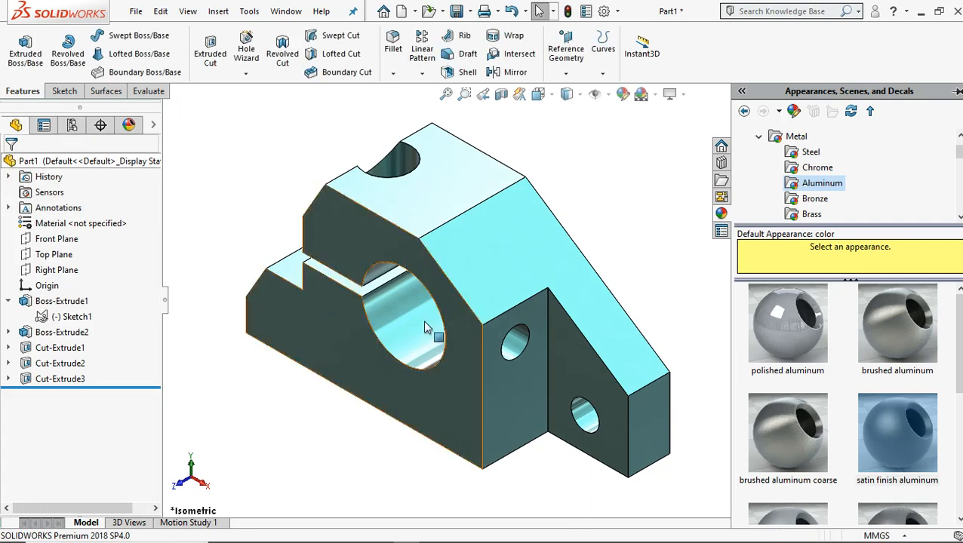
# - Apply the default color appearance to the side holes, large bore, slot face, counterbored clamping hole and the thin arm's end face
pyautogui.click(513, 344)
pyautogui.keyDown('ctrl'); pyautogui.click(569, 415); pyautogui.keyUp('ctrl')
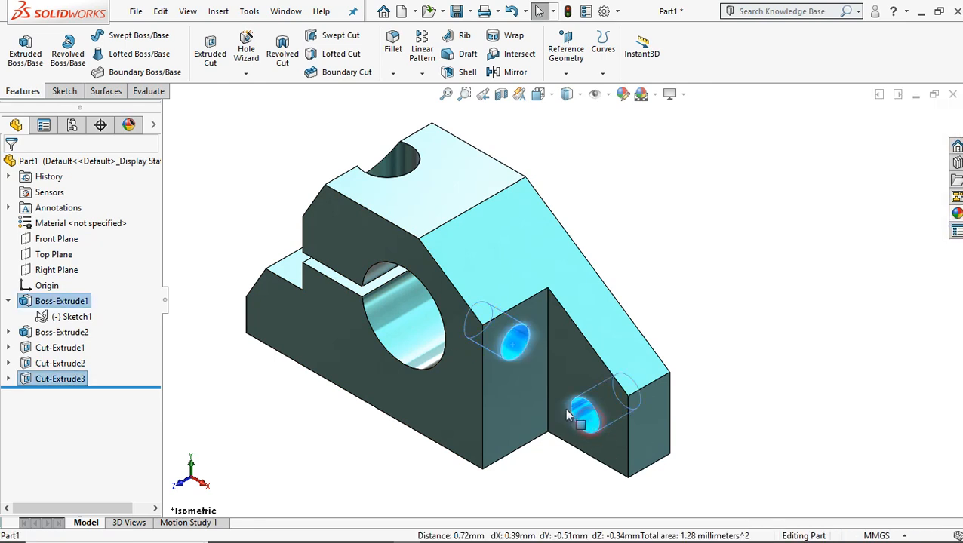
pyautogui.keyDown('ctrl'); pyautogui.click(415, 329); pyautogui.keyUp('ctrl')
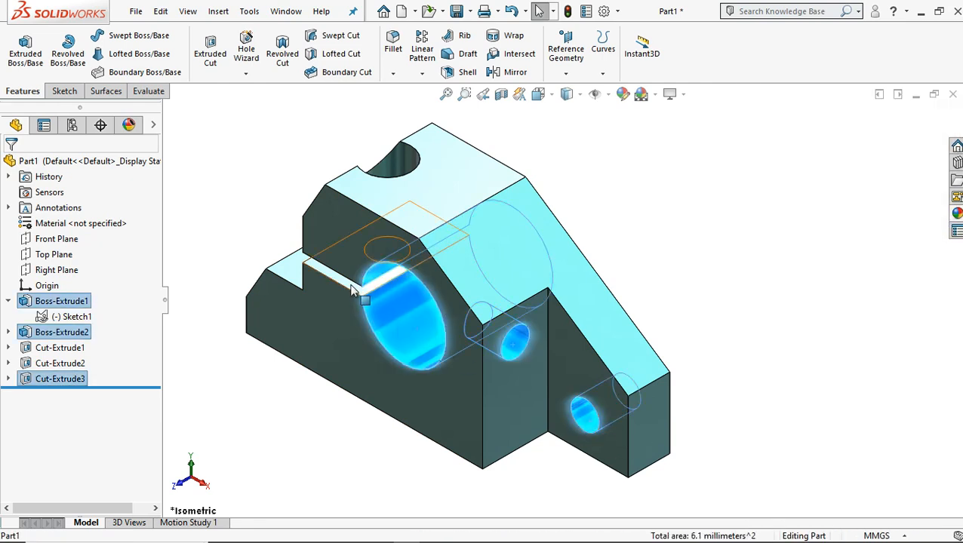
pyautogui.keyDown('ctrl'); pyautogui.click(356, 285); pyautogui.keyUp('ctrl')
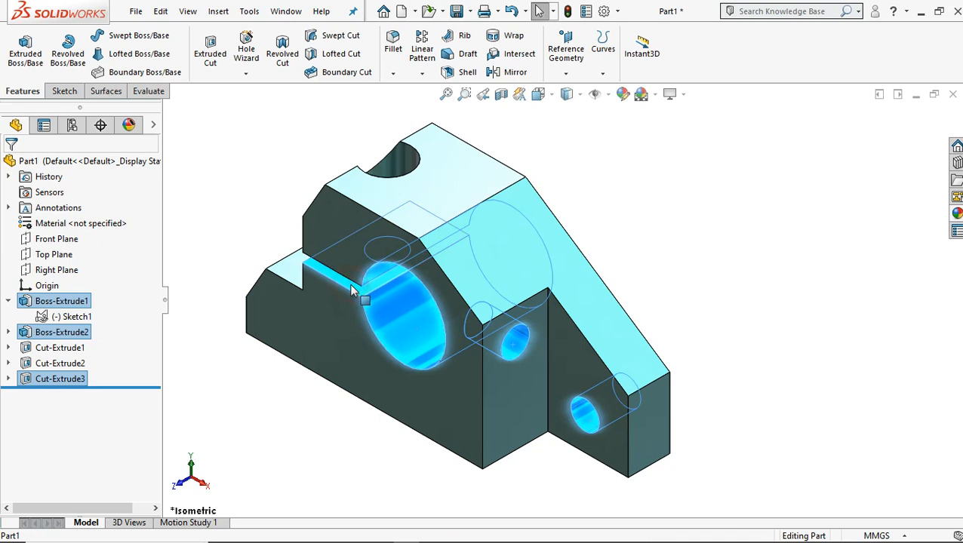
pyautogui.keyDown('ctrl'); pyautogui.click(402, 172); pyautogui.keyUp('ctrl')
pyautogui.moveTo(402, 172); pyautogui.dragTo(415, 279, button='middle')
pyautogui.scroll(-4, 411, 239)
pyautogui.moveTo(411, 238)
pyautogui.mouseDown(button='middle')
pyautogui.moveTo(445, 230)
pyautogui.moveTo(403, 247)
pyautogui.mouseUp(button='middle')
pyautogui.keyDown('ctrl'); pyautogui.click(445, 229); pyautogui.keyUp('ctrl')
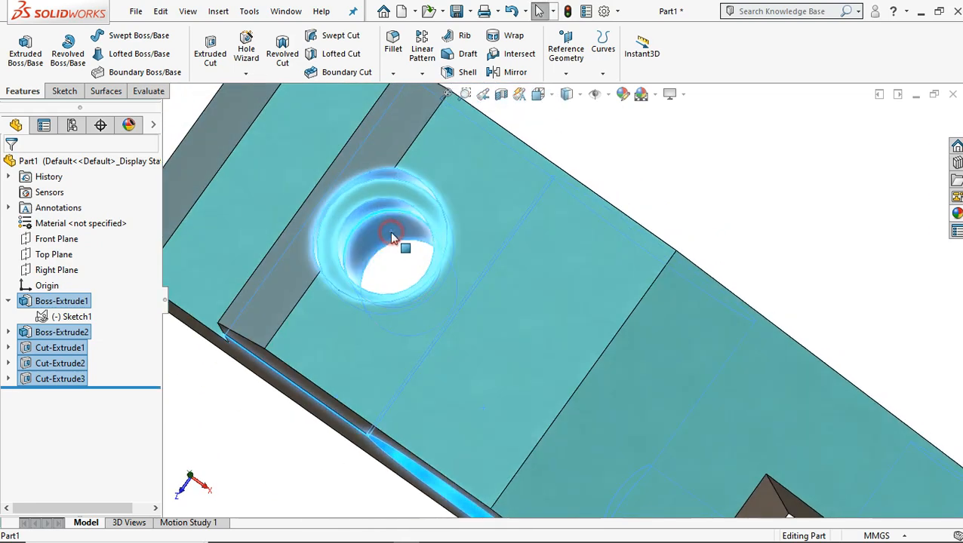
pyautogui.scroll(5, 391, 236)
pyautogui.moveTo(471, 337); pyautogui.dragTo(466, 172, button='middle')
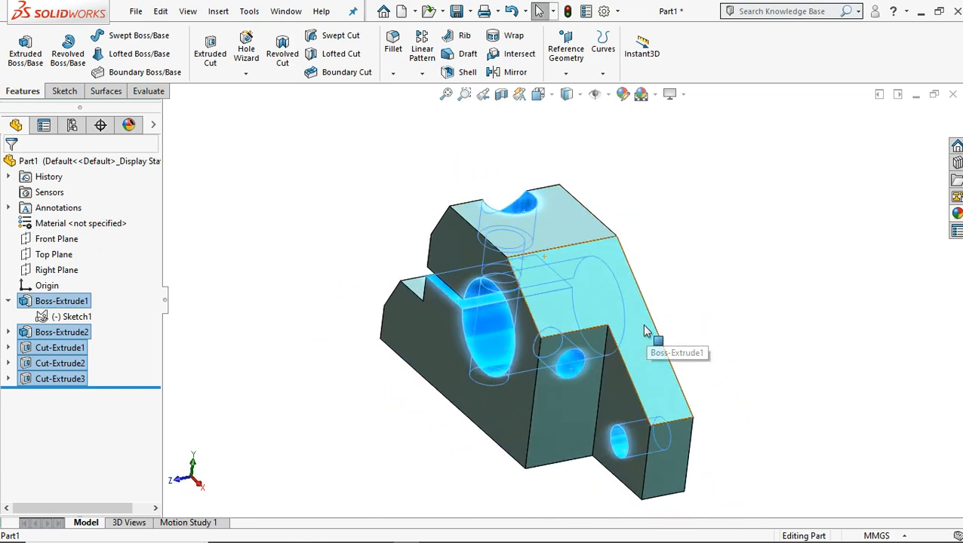
pyautogui.click(670, 472)
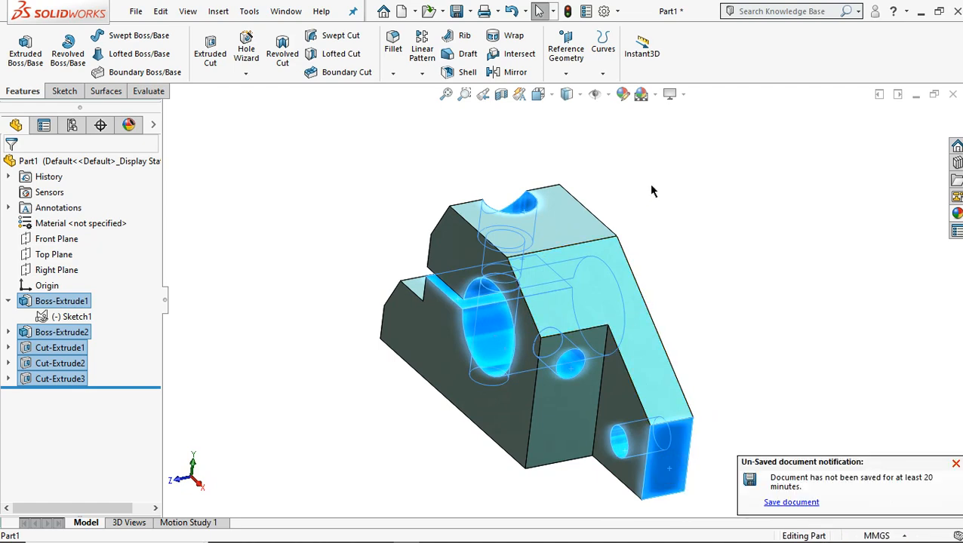
pyautogui.click(625, 98)
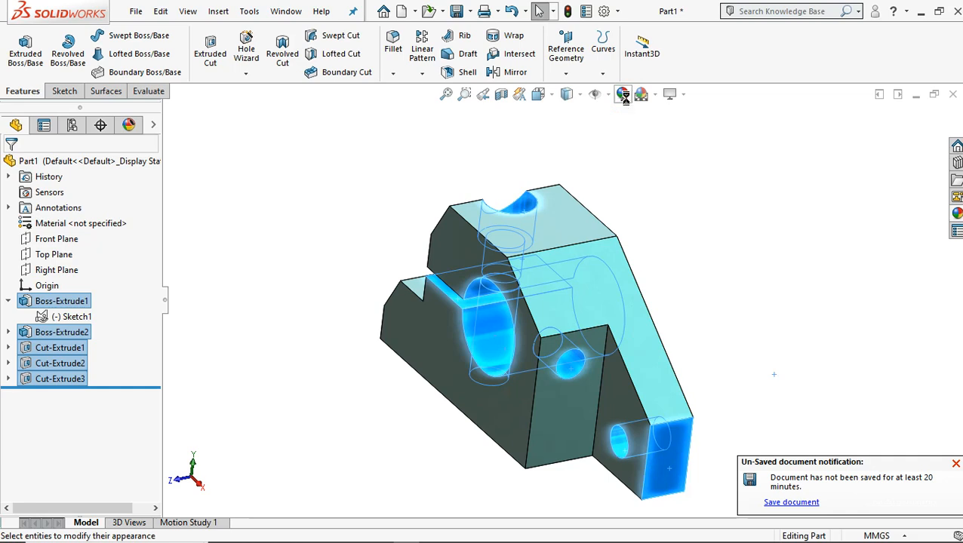
pyautogui.click(624, 97)
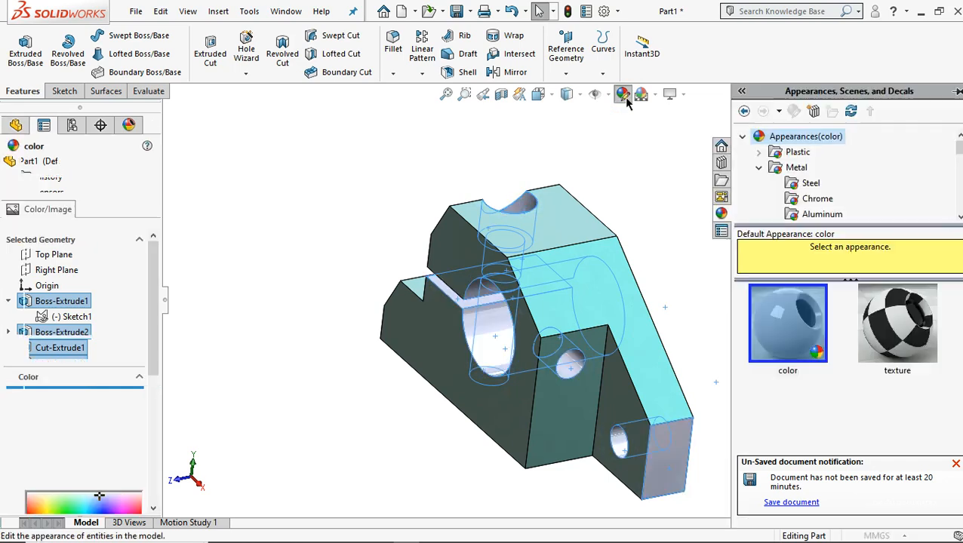
pyautogui.click(12, 166)
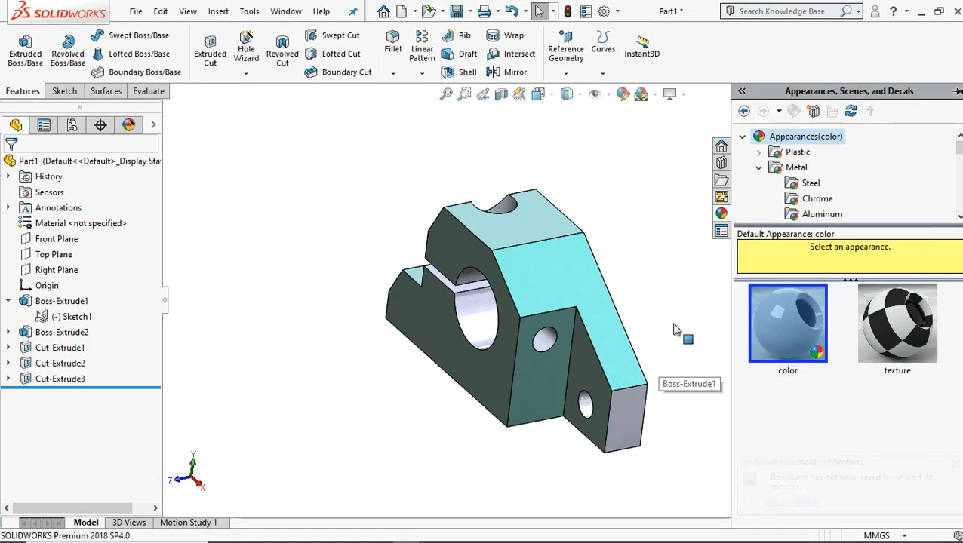
# - Examine the coloured bracket from the front, the back and the slotted clamping end
pyautogui.click(674, 328)
pyautogui.hotkey('ctrl', '7')
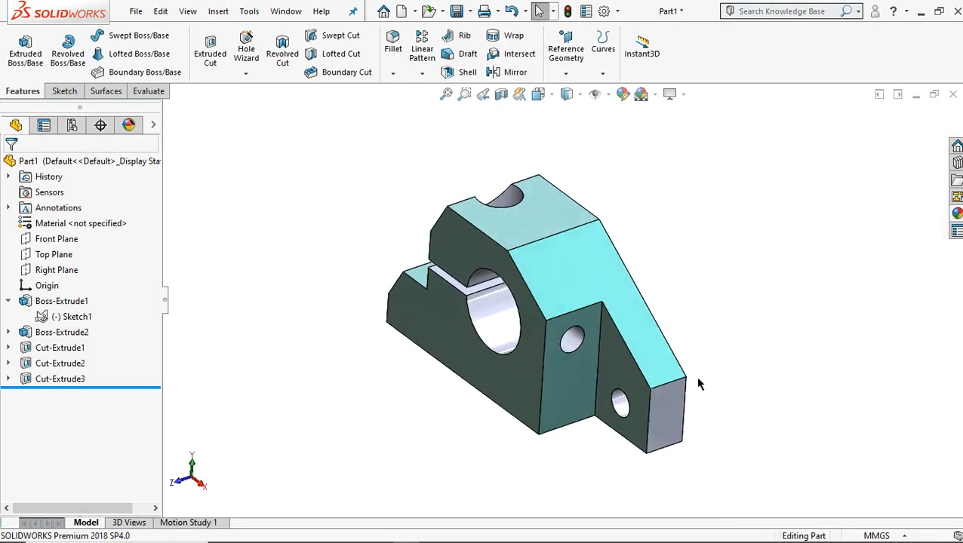
pyautogui.moveTo(851, 406); pyautogui.dragTo(516, 379, button='middle')
pyautogui.moveTo(570, 318); pyautogui.dragTo(558, 355, button='middle')
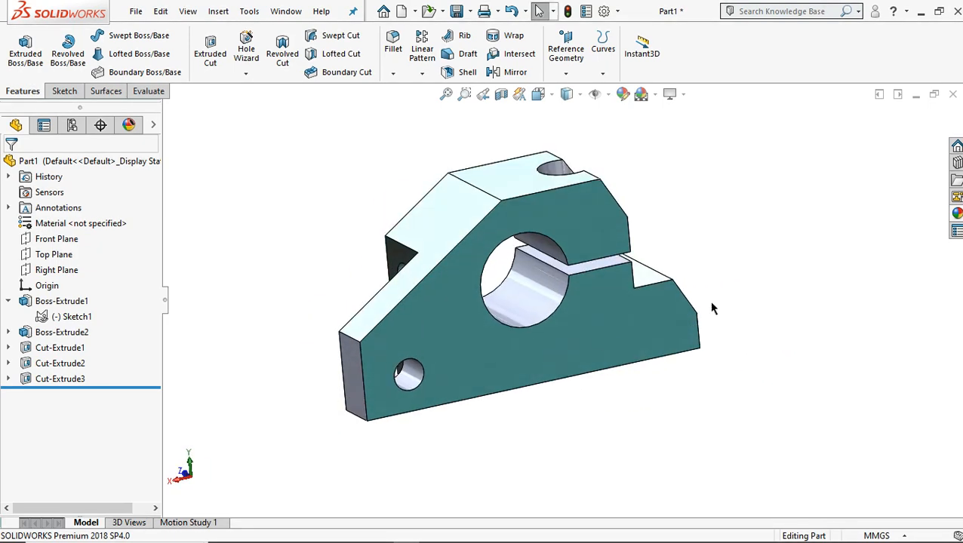
pyautogui.moveTo(760, 350); pyautogui.dragTo(445, 276, button='middle')
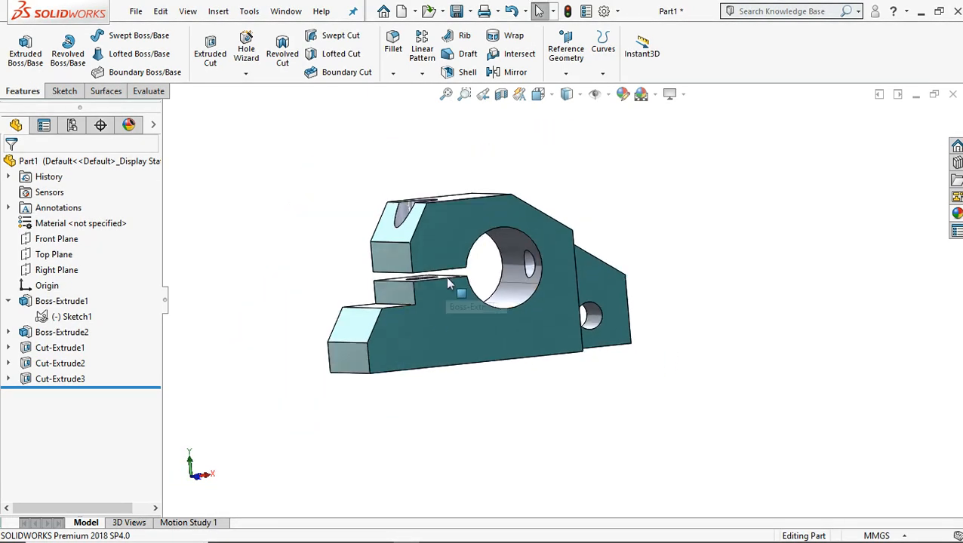